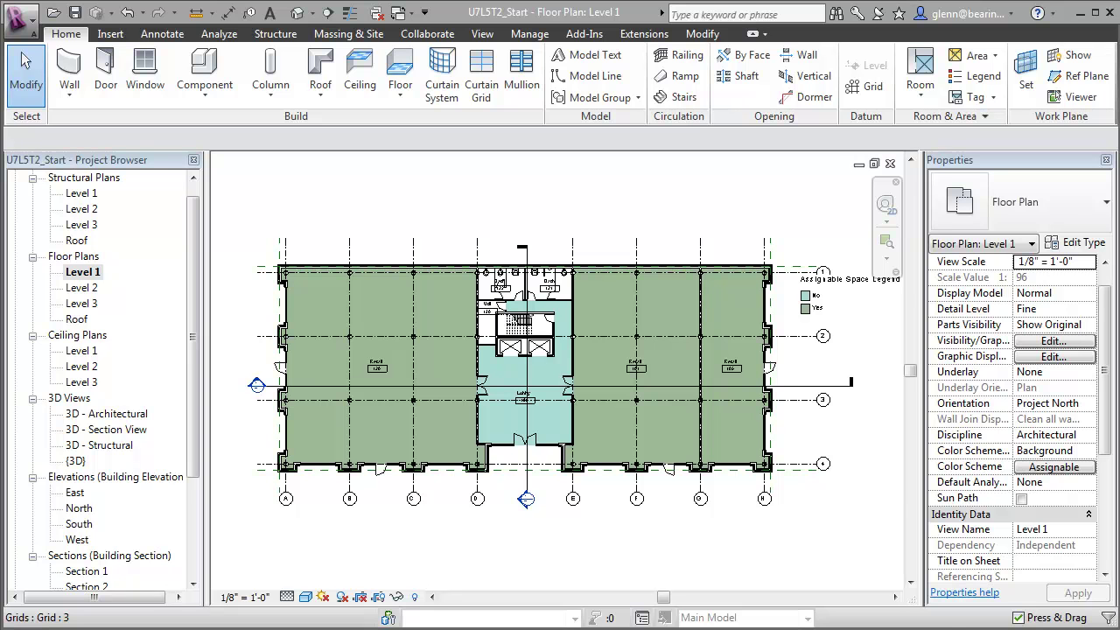
Add a Floor Type text instance parameter for Rooms, grouped under Other.
{"action": "left_click", "coordinate": [530, 33]}
{"action": "left_click", "coordinate": [219, 75]}
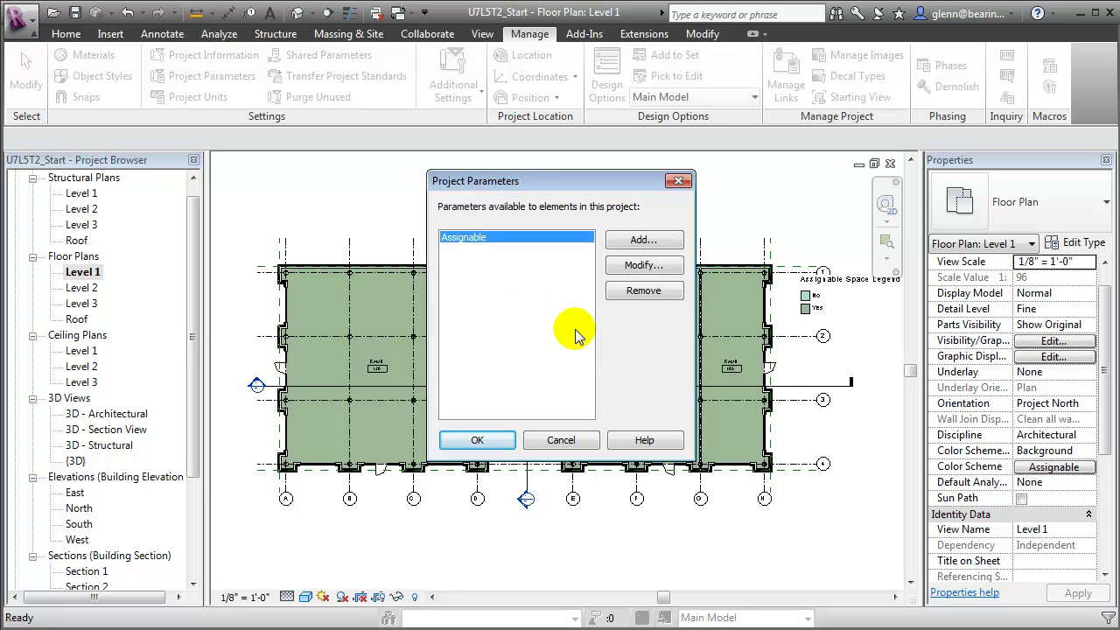
{"action": "left_click", "coordinate": [643, 241]}
{"action": "left_click", "coordinate": [661, 250]}
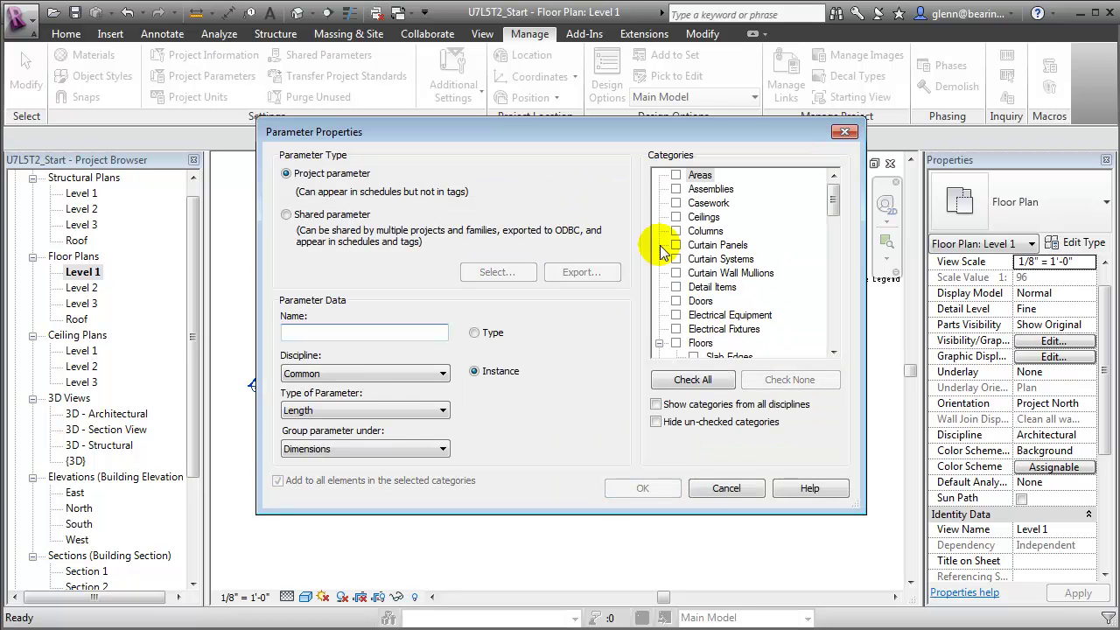
{"action": "type", "text": "Floor Type"}
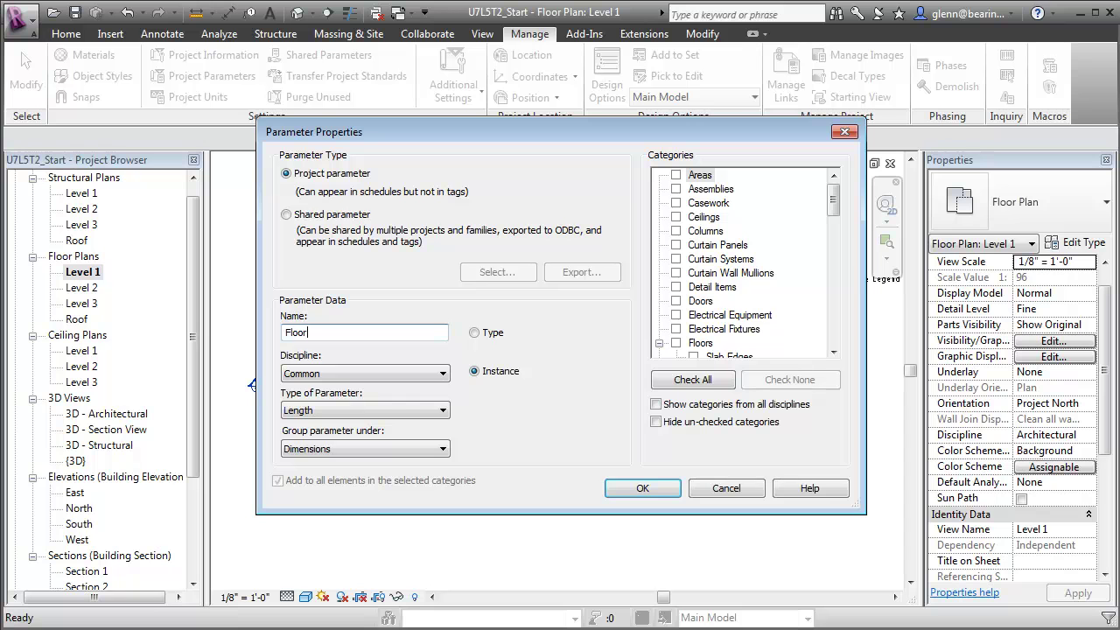
{"action": "left_click", "coordinate": [438, 410]}
{"action": "left_click", "coordinate": [411, 428]}
{"action": "left_click", "coordinate": [467, 384]}
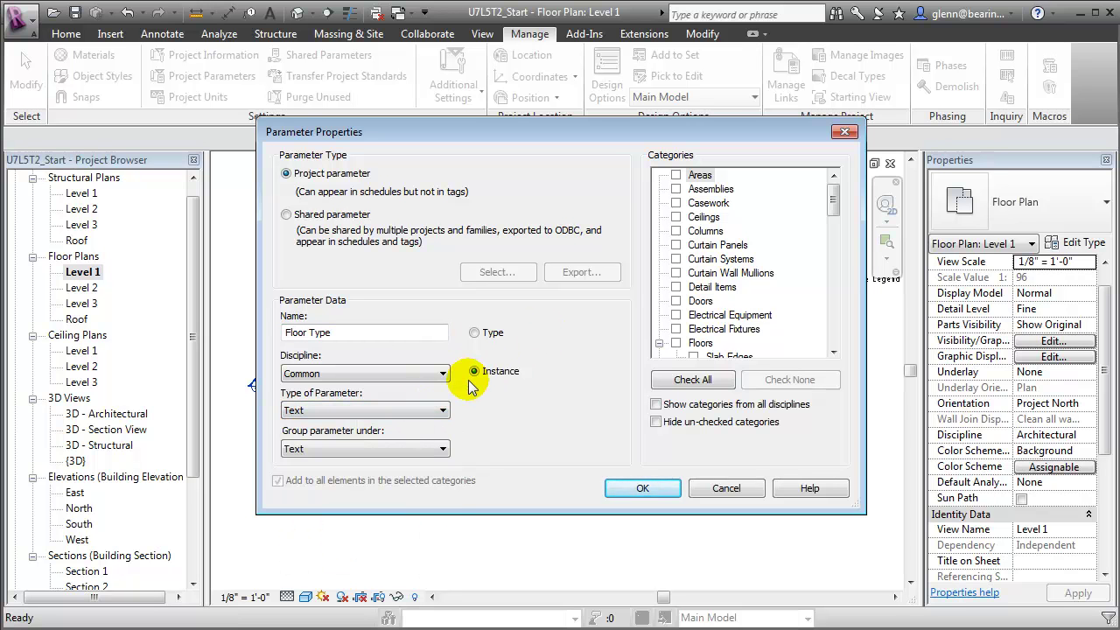
{"action": "left_click", "coordinate": [416, 448]}
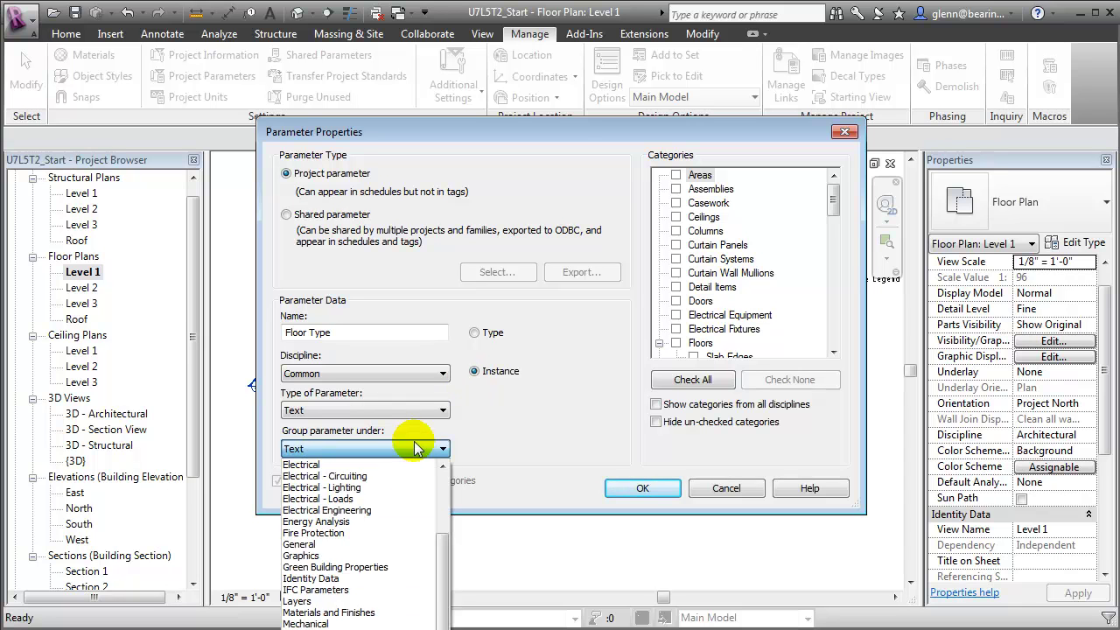
{"action": "left_click", "coordinate": [302, 626]}
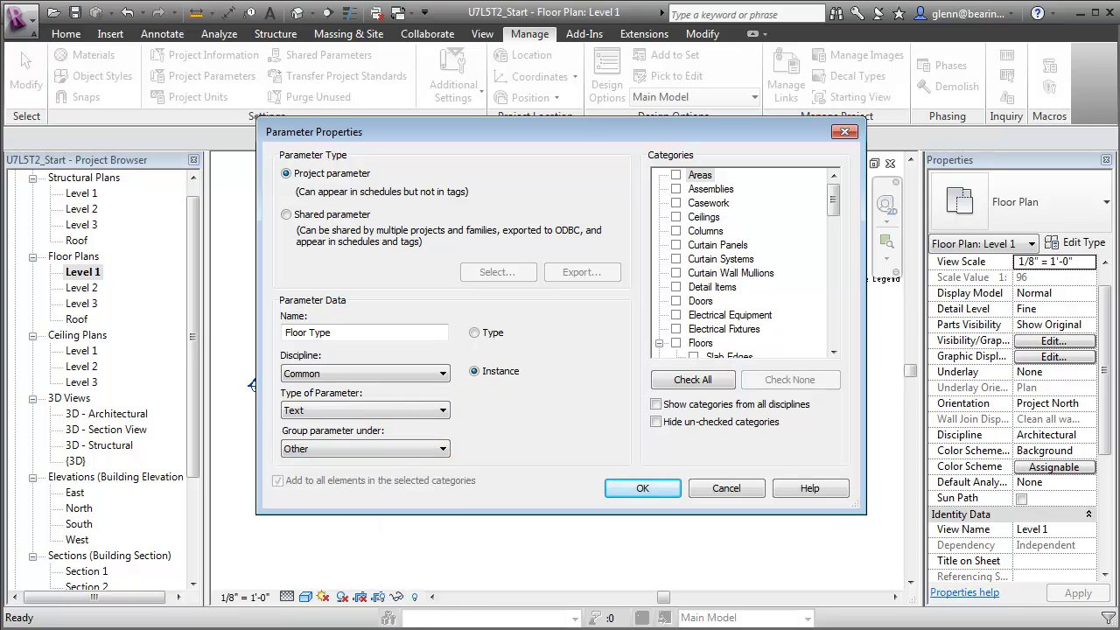
{"action": "left_click_drag", "start_coordinate": [835, 208], "coordinate": [828, 290]}
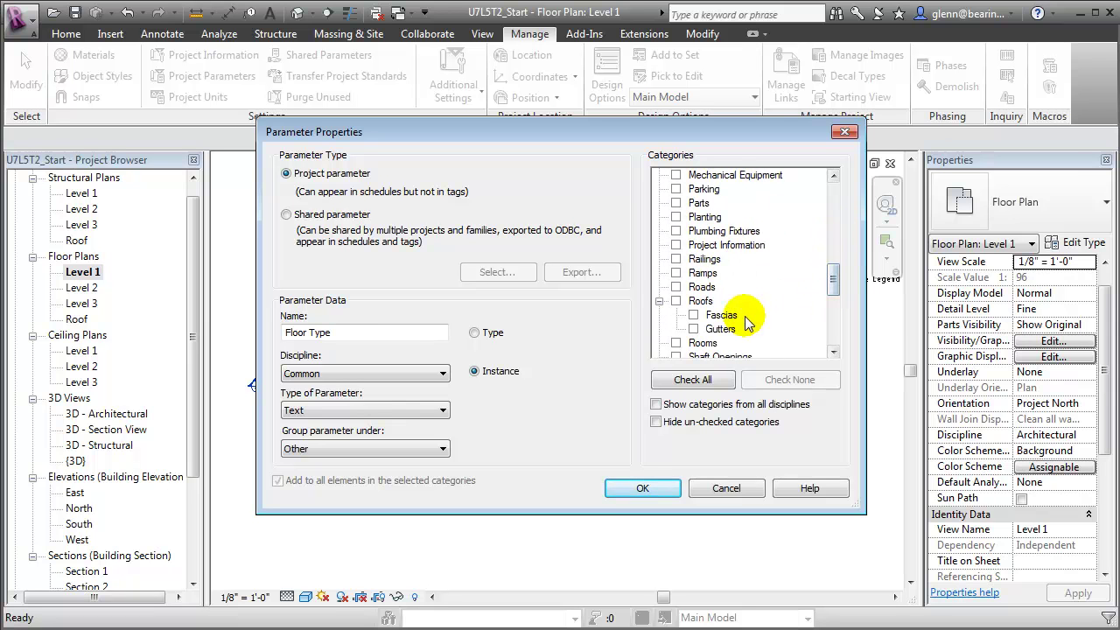
{"action": "left_click", "coordinate": [676, 342]}
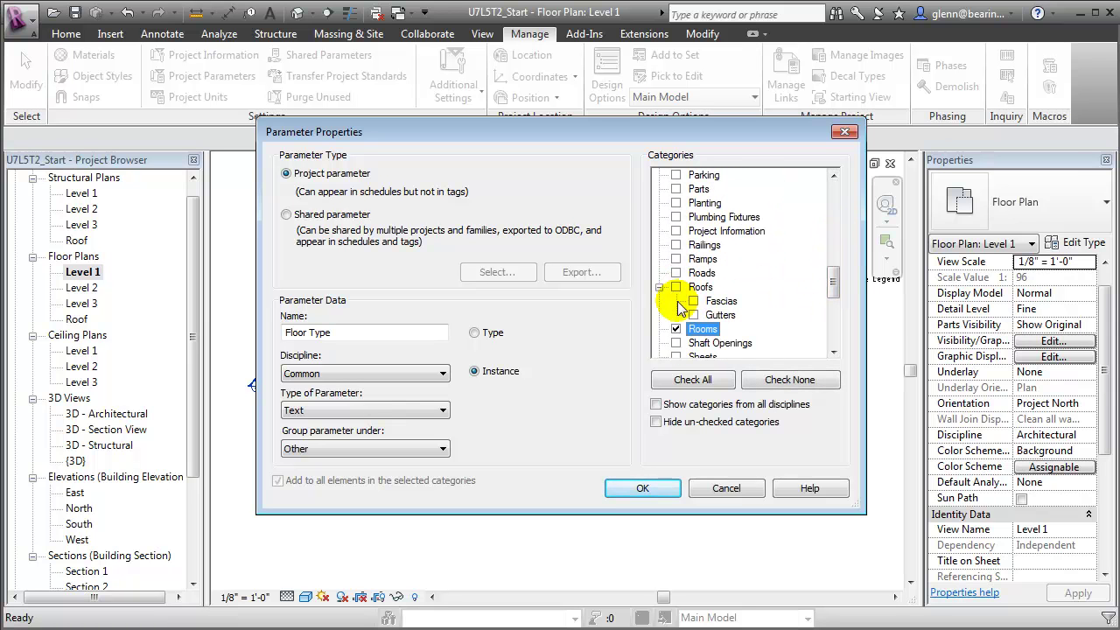
{"action": "left_click", "coordinate": [644, 488]}
Add Floor Installation Year as an integer Rooms parameter under Other.
{"action": "left_click", "coordinate": [644, 245]}
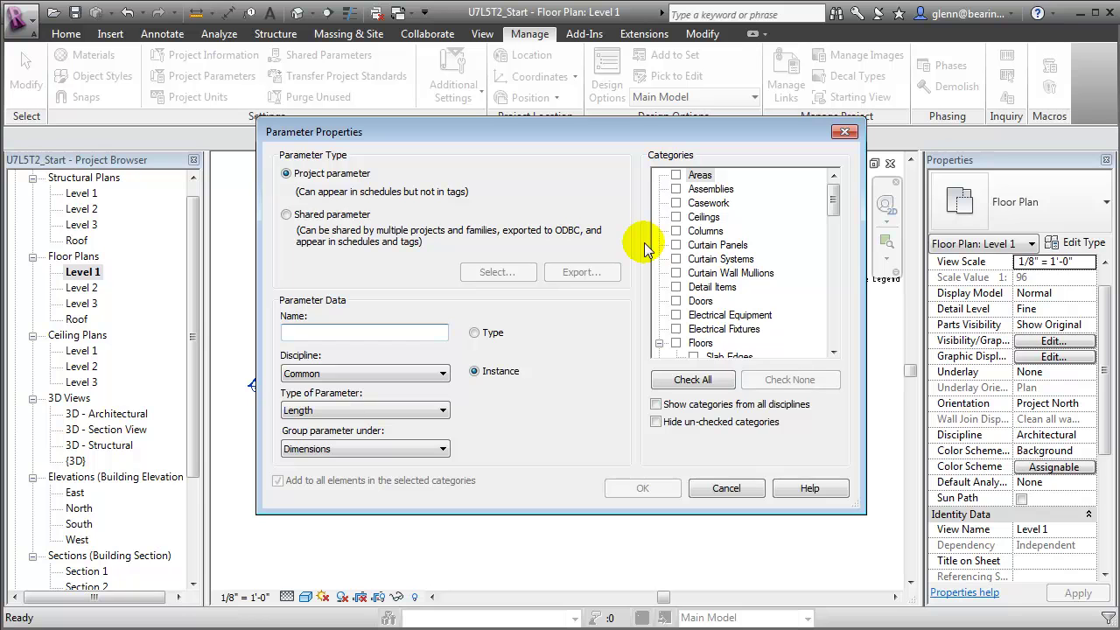
{"action": "type", "text": "Floor I"}
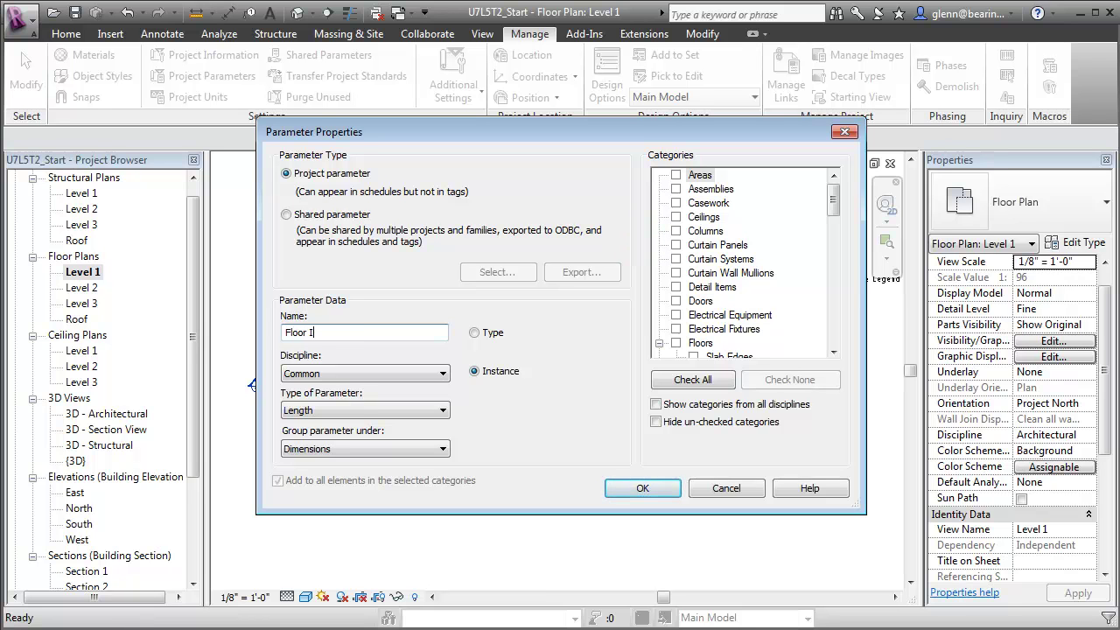
{"action": "type", "text": "nstallation Year"}
{"action": "left_click", "coordinate": [392, 410]}
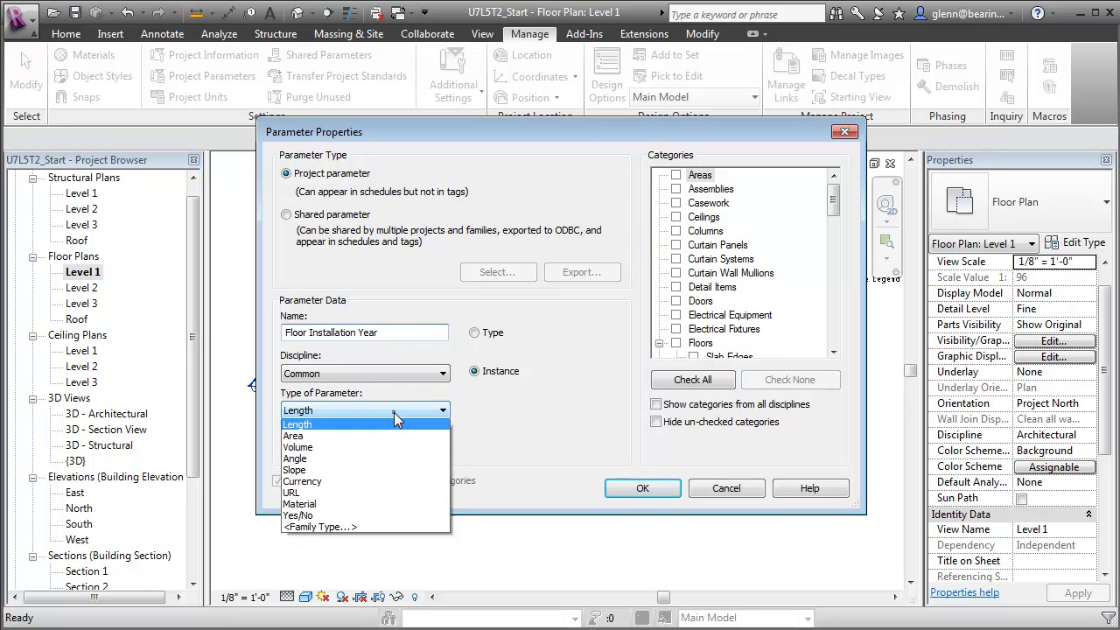
{"action": "left_click", "coordinate": [386, 437]}
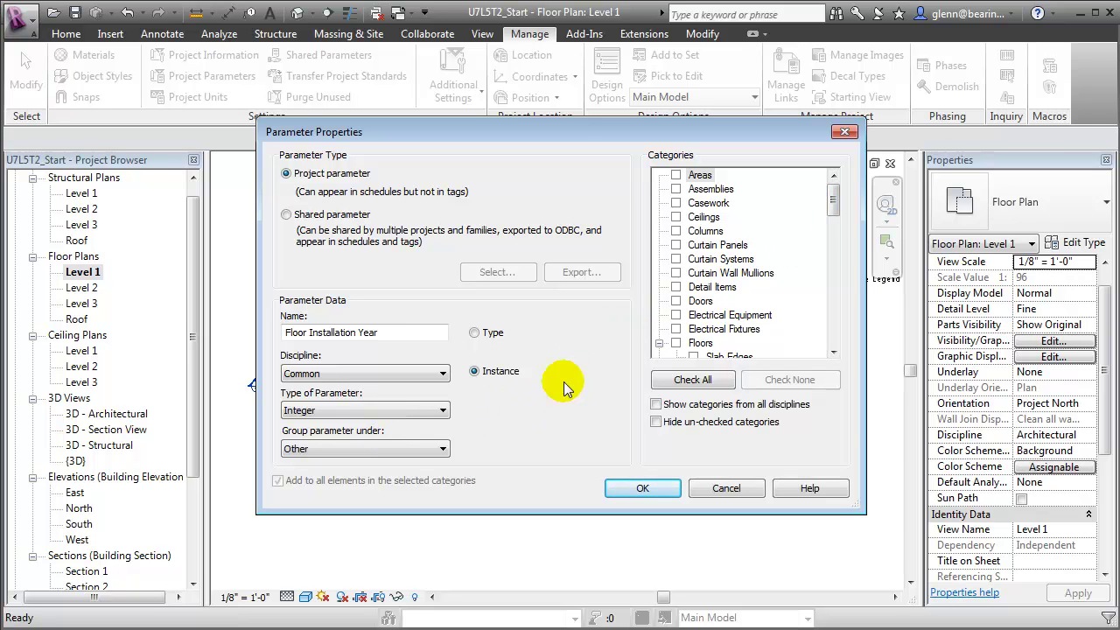
{"action": "left_click_drag", "start_coordinate": [833, 210], "coordinate": [842, 314]}
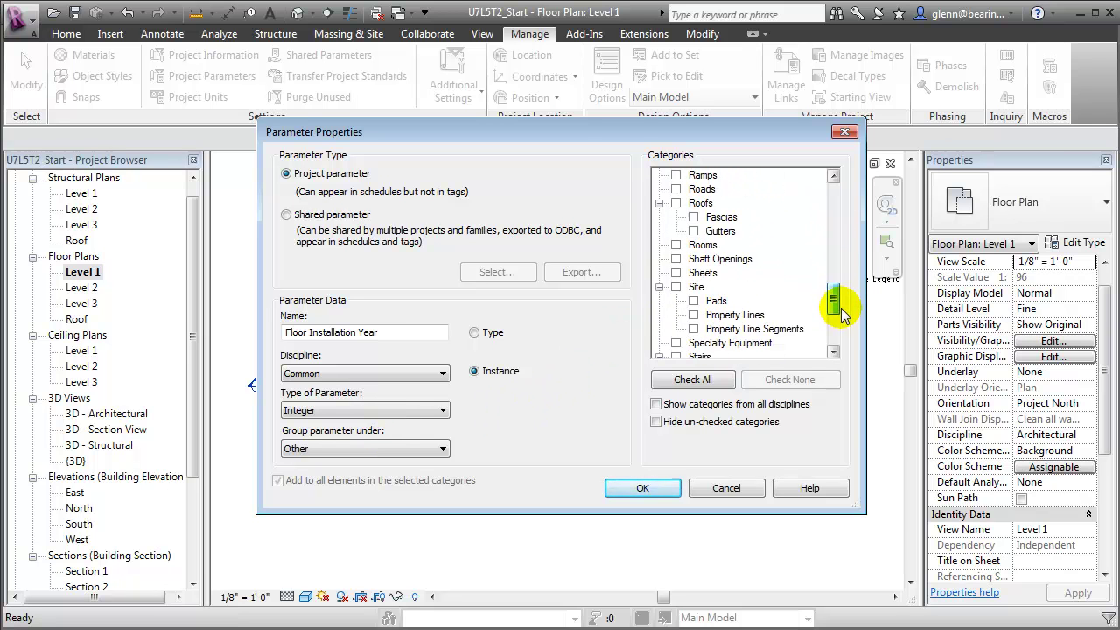
{"action": "left_click", "coordinate": [676, 246]}
{"action": "left_click", "coordinate": [644, 486]}
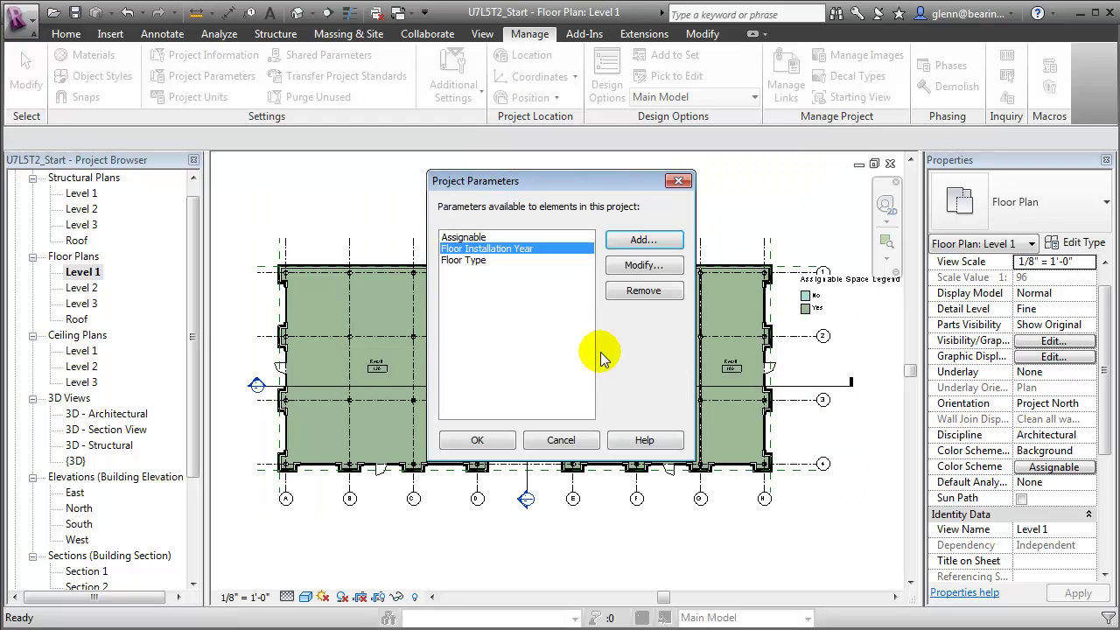
Add Floor Lifecycle as an integer Rooms parameter.
{"action": "left_click", "coordinate": [635, 244]}
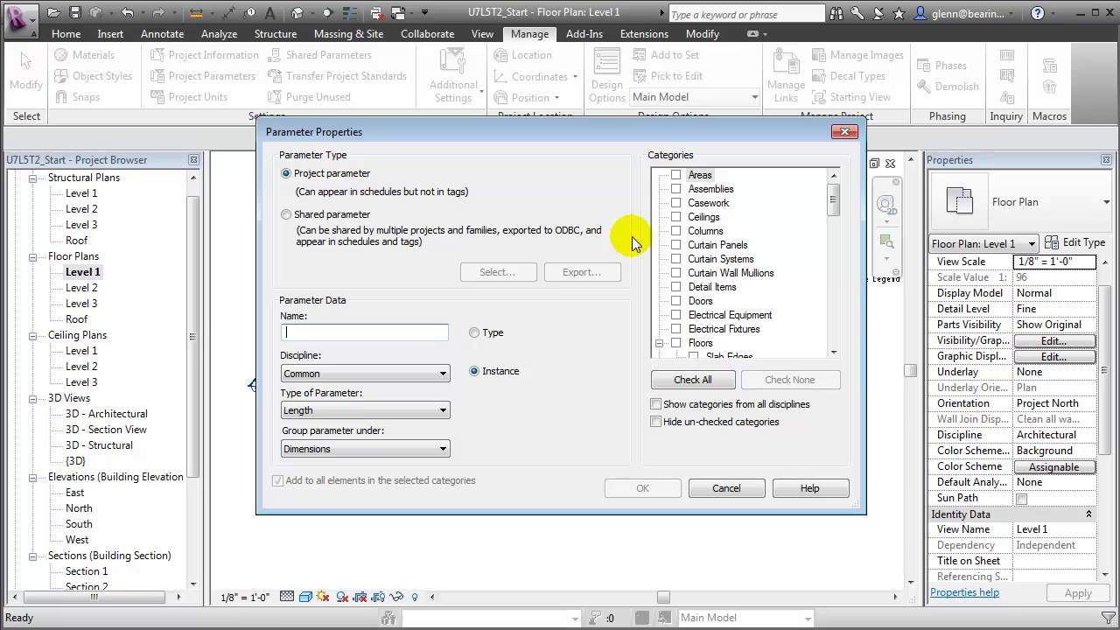
{"action": "type", "text": "Floor L"}
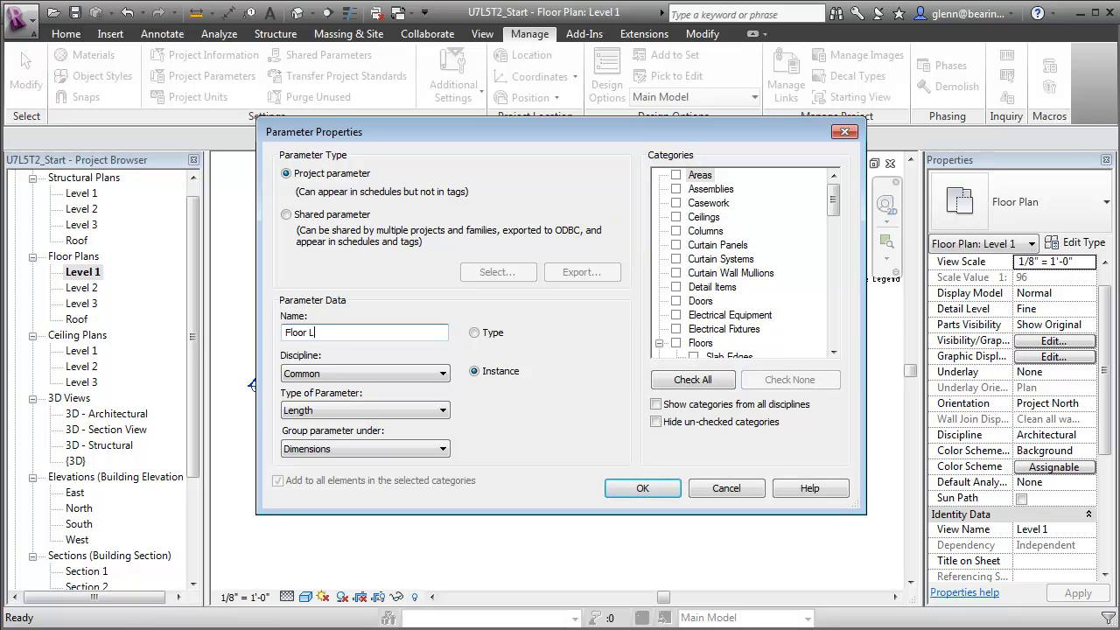
{"action": "type", "text": "ifecycle"}
{"action": "left_click", "coordinate": [440, 410]}
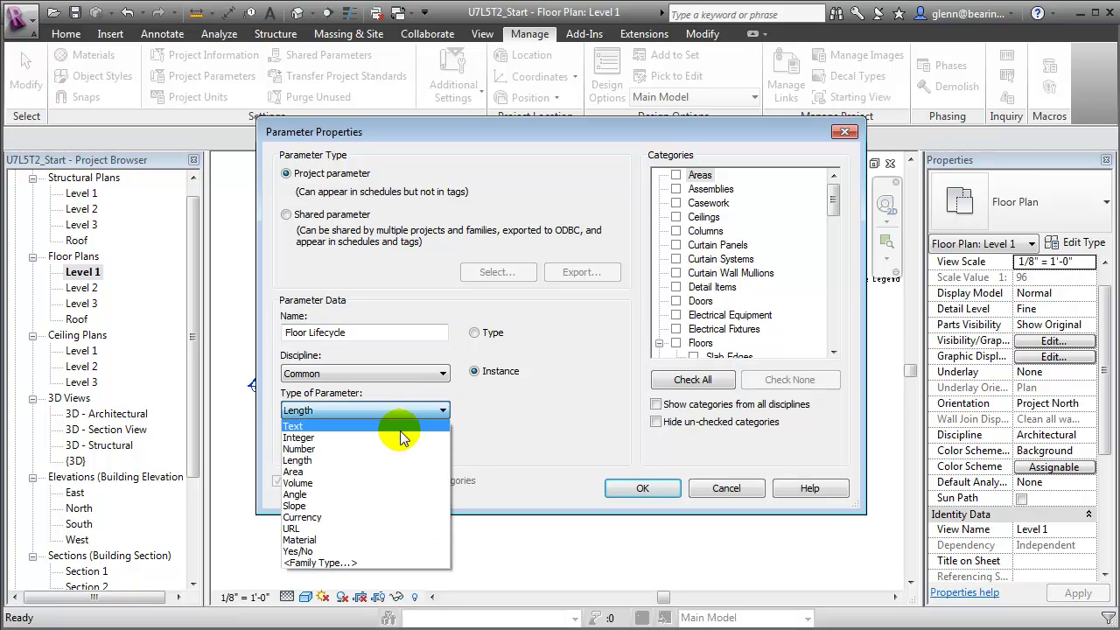
{"action": "left_click", "coordinate": [398, 438]}
{"action": "left_click_drag", "start_coordinate": [825, 217], "coordinate": [826, 282]}
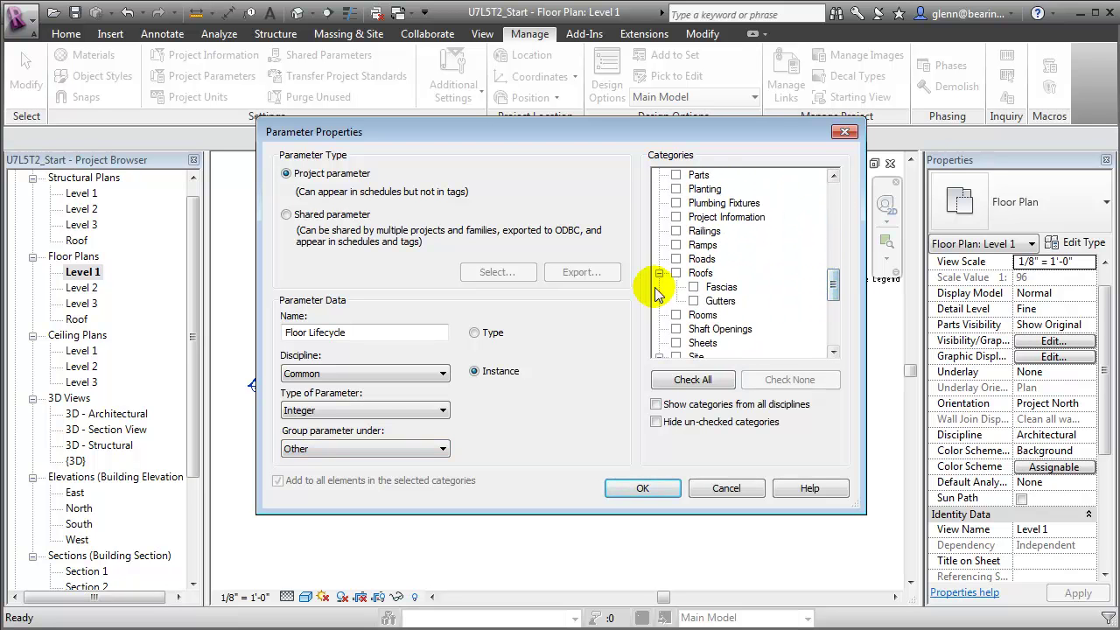
{"action": "left_click", "coordinate": [676, 315]}
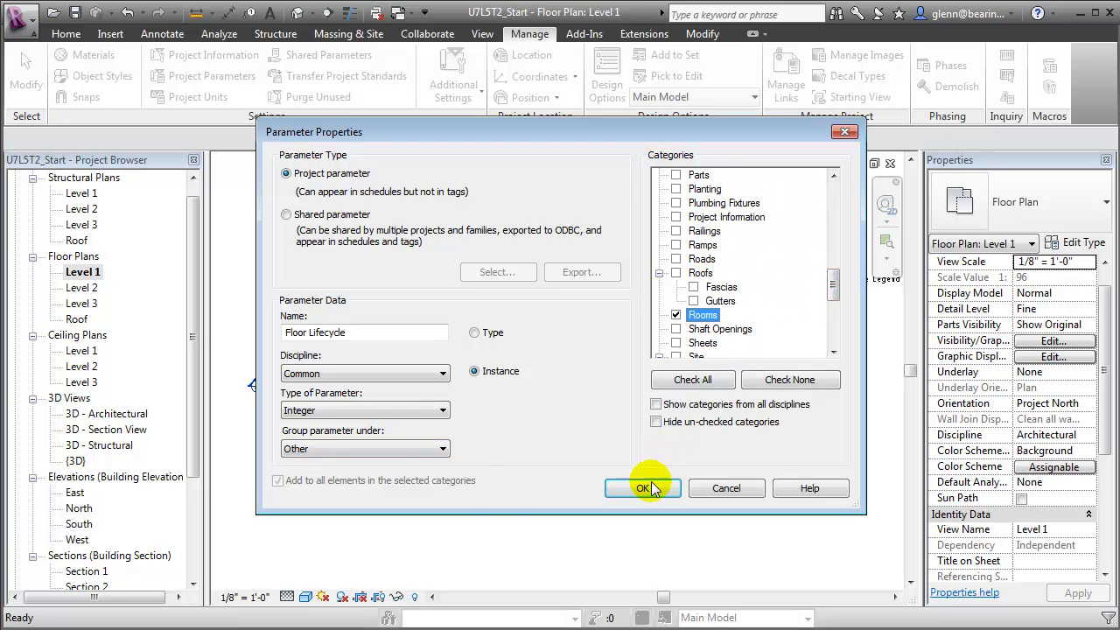
{"action": "left_click", "coordinate": [645, 488]}
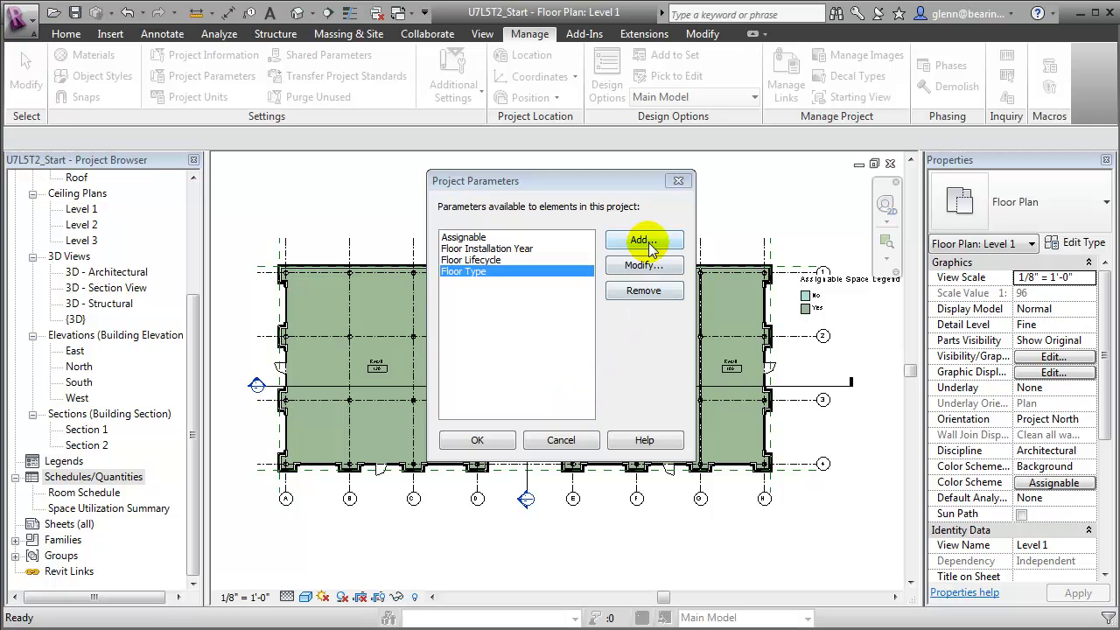
Add Floor Cost per SF as a currency Rooms parameter and close Project Parameters.
{"action": "left_click", "coordinate": [647, 245]}
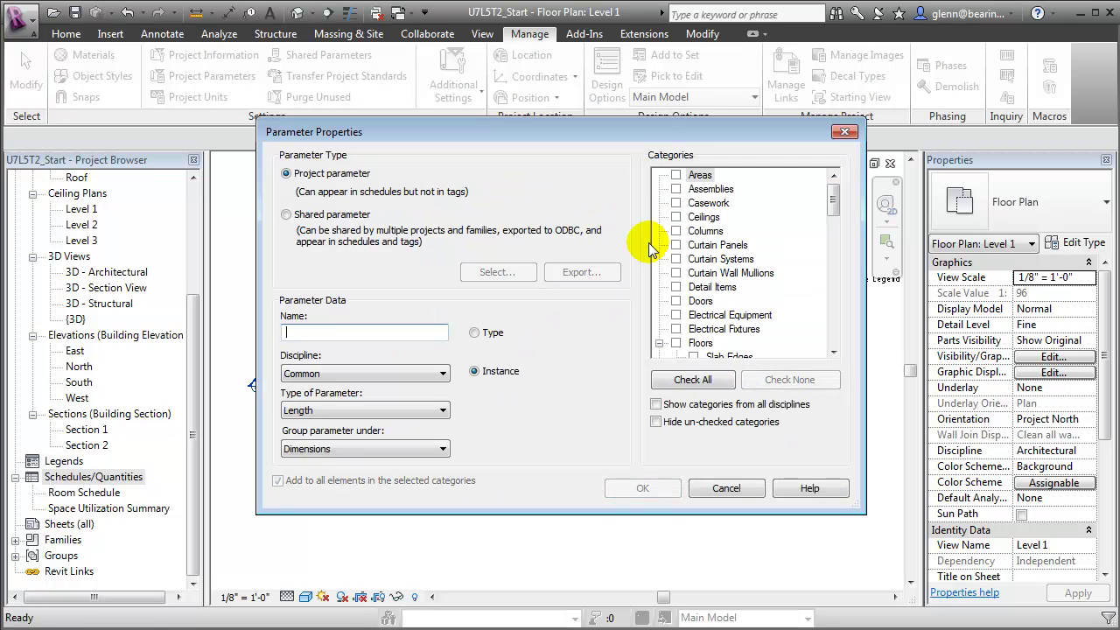
{"action": "type", "text": "Floor Cost per SF"}
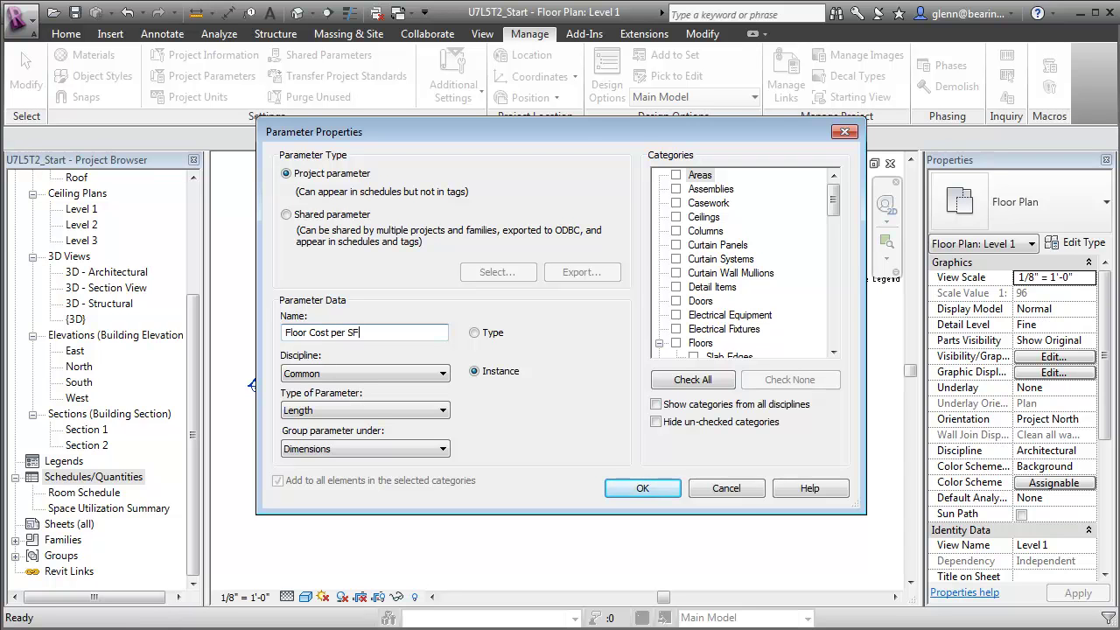
{"action": "left_click", "coordinate": [347, 411]}
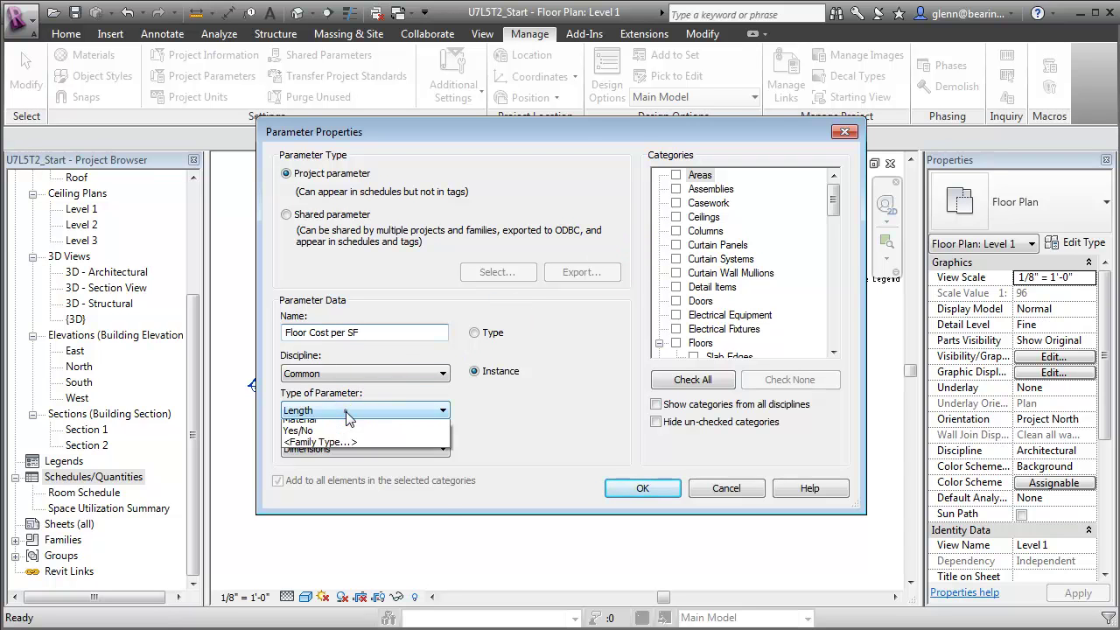
{"action": "left_click", "coordinate": [325, 516]}
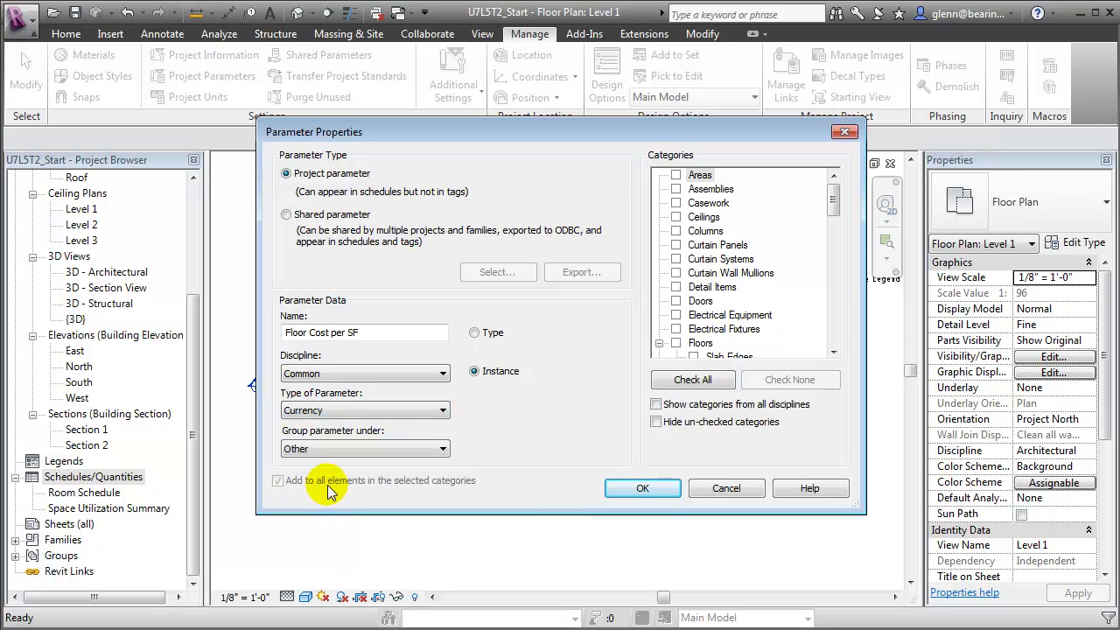
{"action": "left_click_drag", "start_coordinate": [835, 213], "coordinate": [833, 301]}
{"action": "left_click", "coordinate": [676, 245]}
{"action": "left_click", "coordinate": [643, 489]}
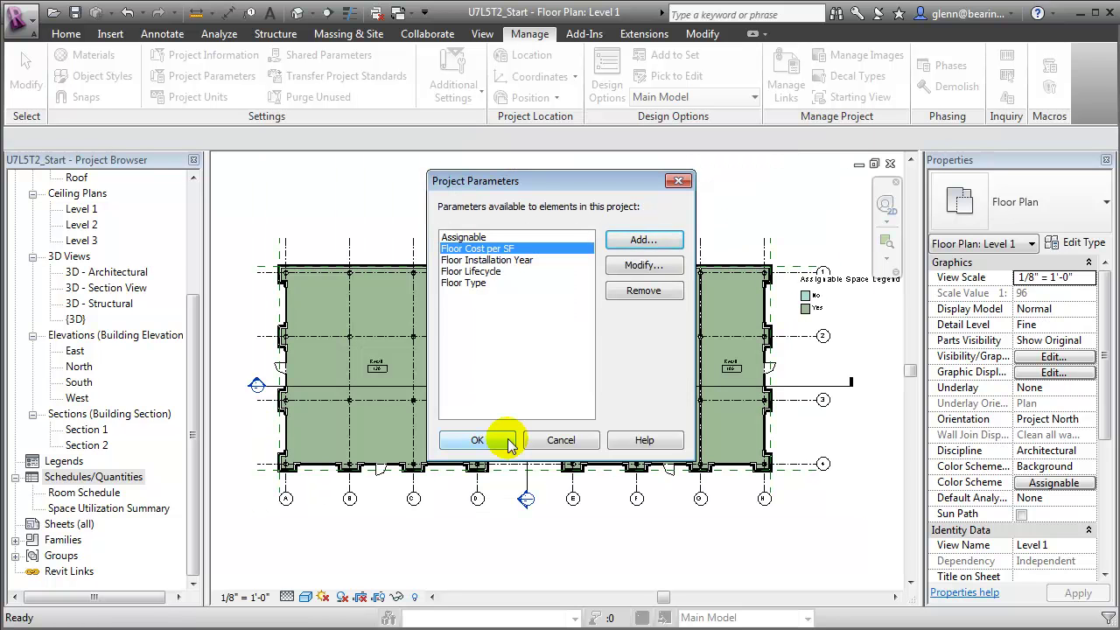
{"action": "left_click", "coordinate": [511, 440]}
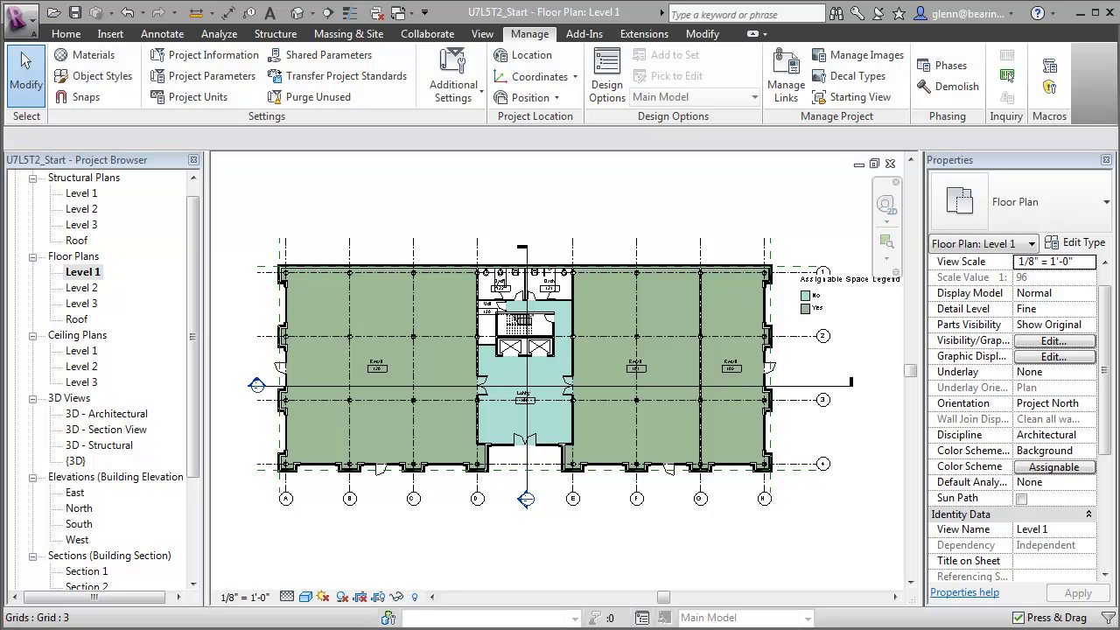
{"action": "scroll", "coordinate": [175, 472], "scroll_direction": "down", "scroll_amount": 3}
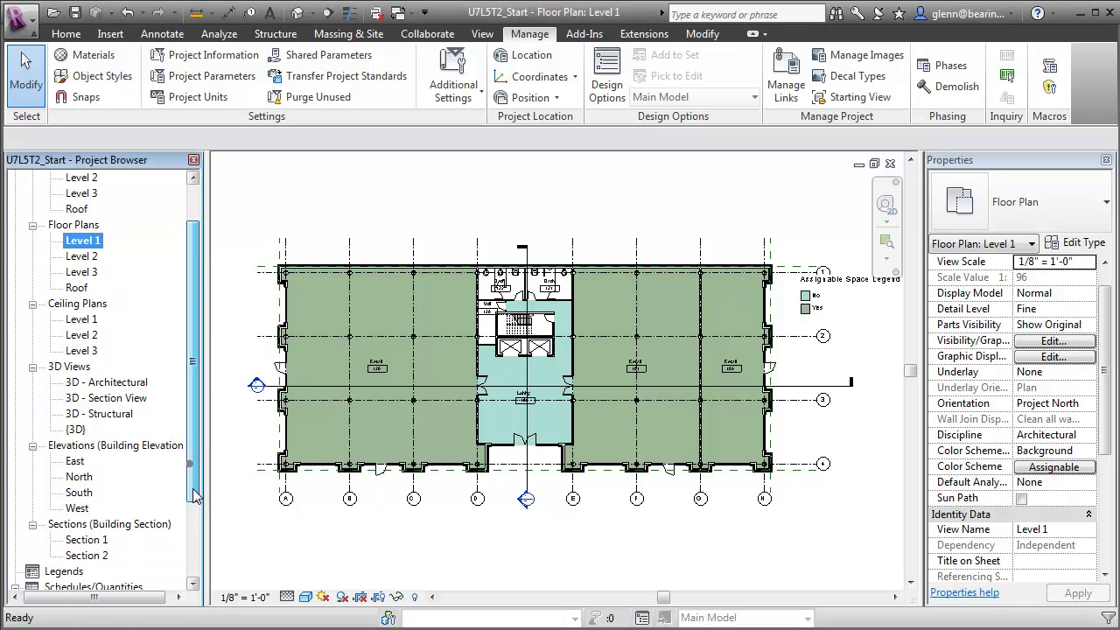
{"action": "left_click", "coordinate": [79, 493]}
Duplicate the Room Schedule and retitle the copy 'Floor Replacement Planning Schedule'.
{"action": "right_click", "coordinate": [77, 496]}
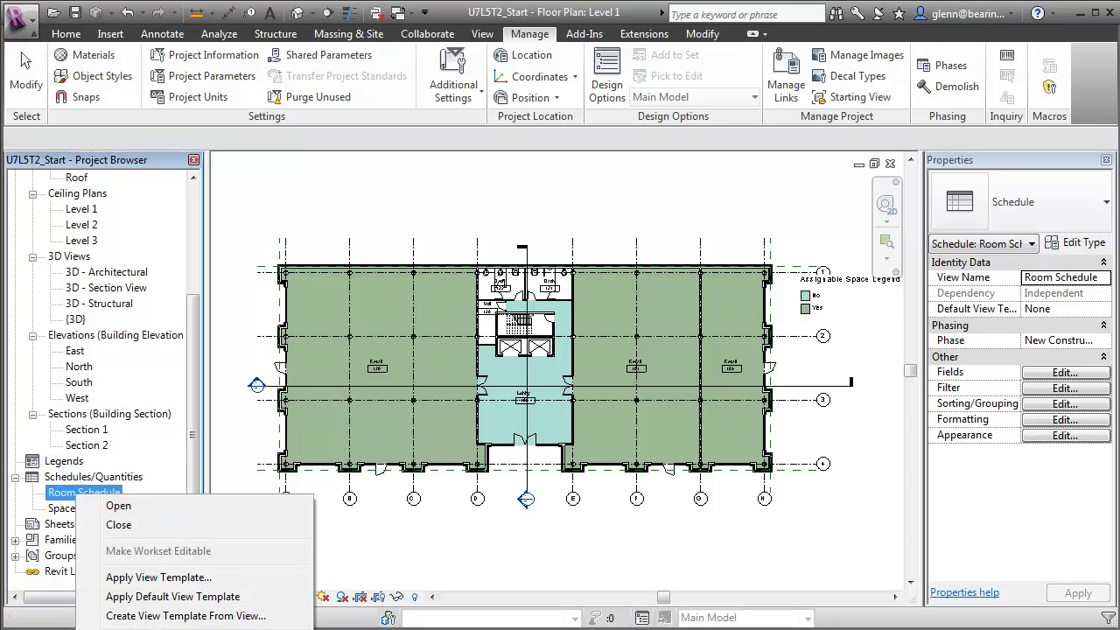
{"action": "left_click", "coordinate": [184, 626]}
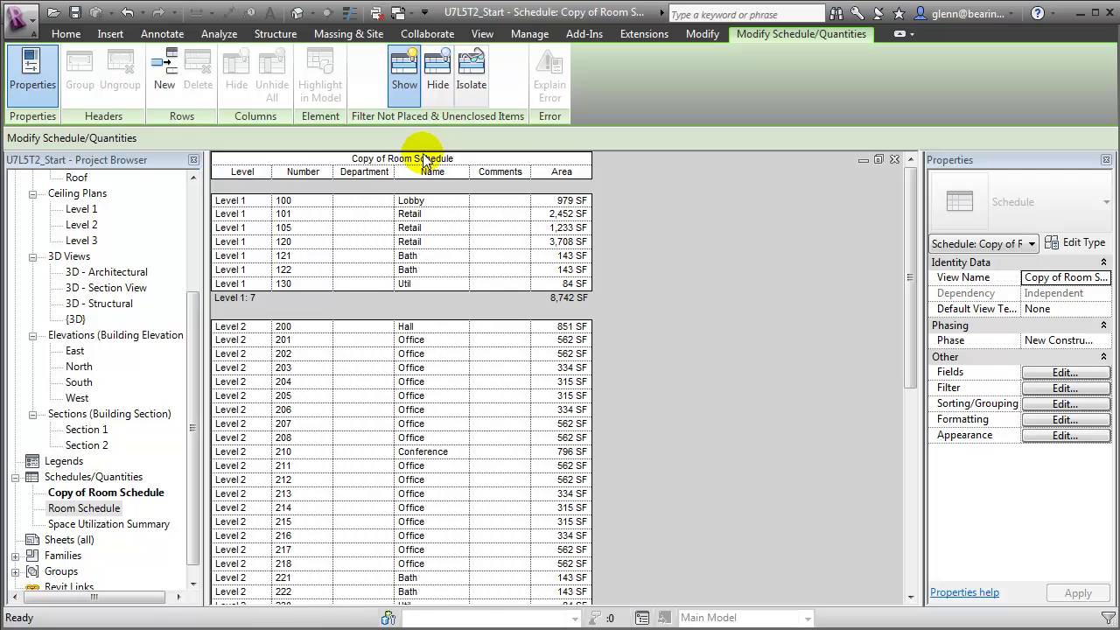
{"action": "left_click", "coordinate": [423, 160]}
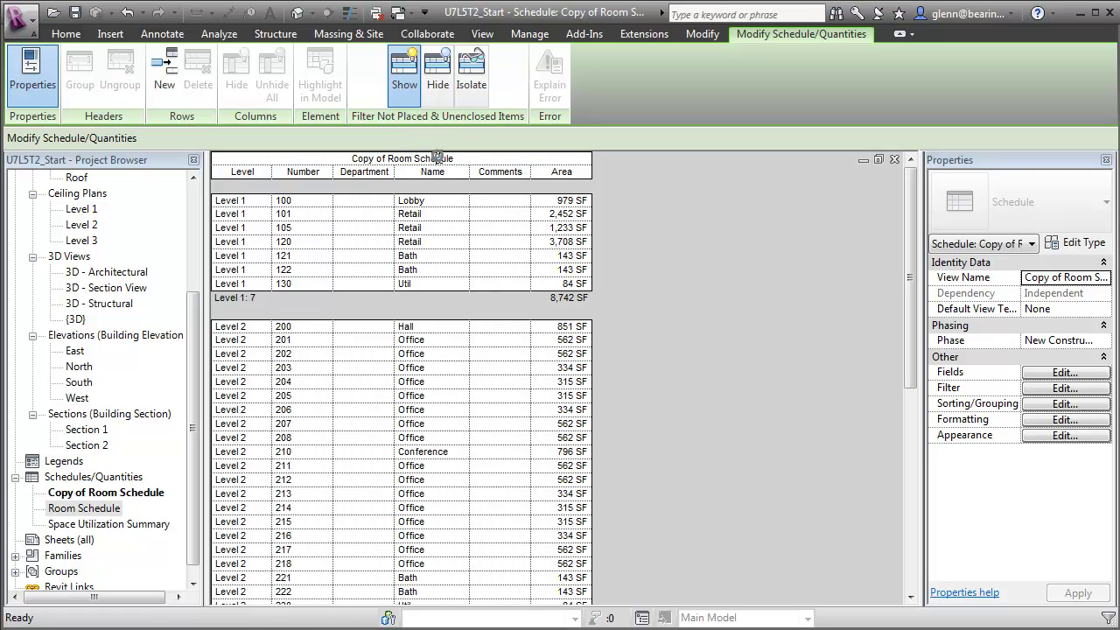
{"action": "left_click_drag", "start_coordinate": [455, 159], "coordinate": [326, 154]}
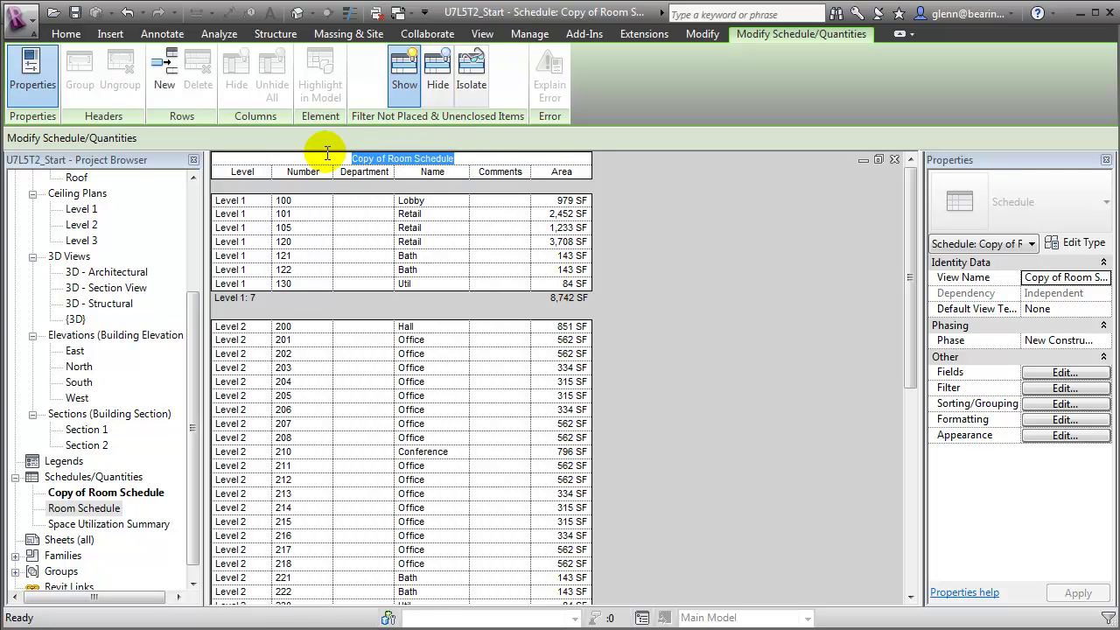
{"action": "type", "text": "Floor Re"}
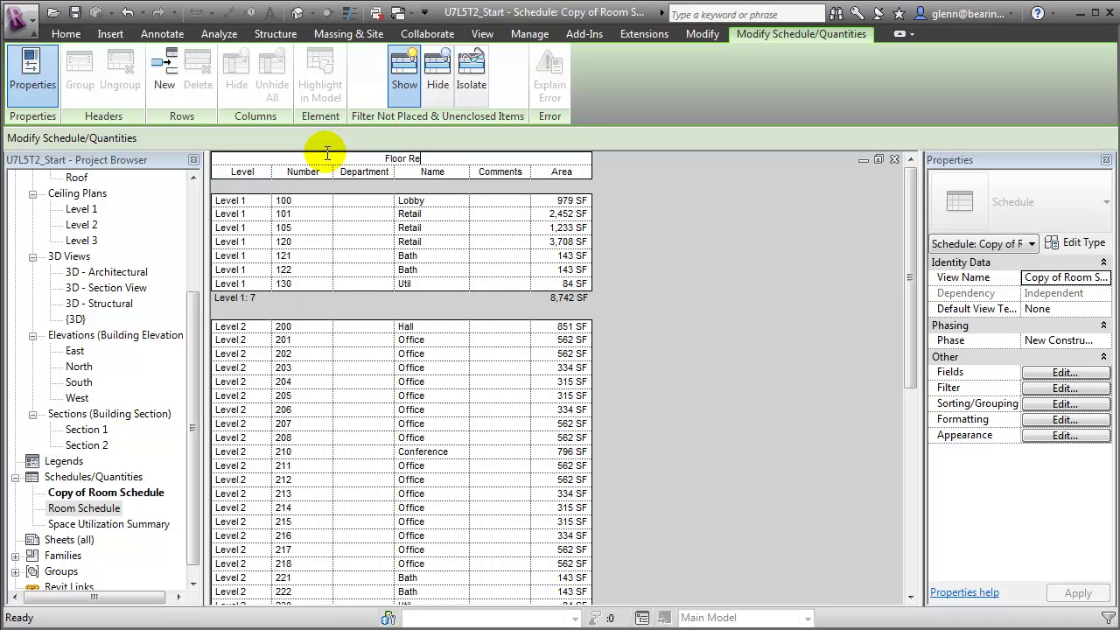
{"action": "type", "text": "placement Planning Sch"}
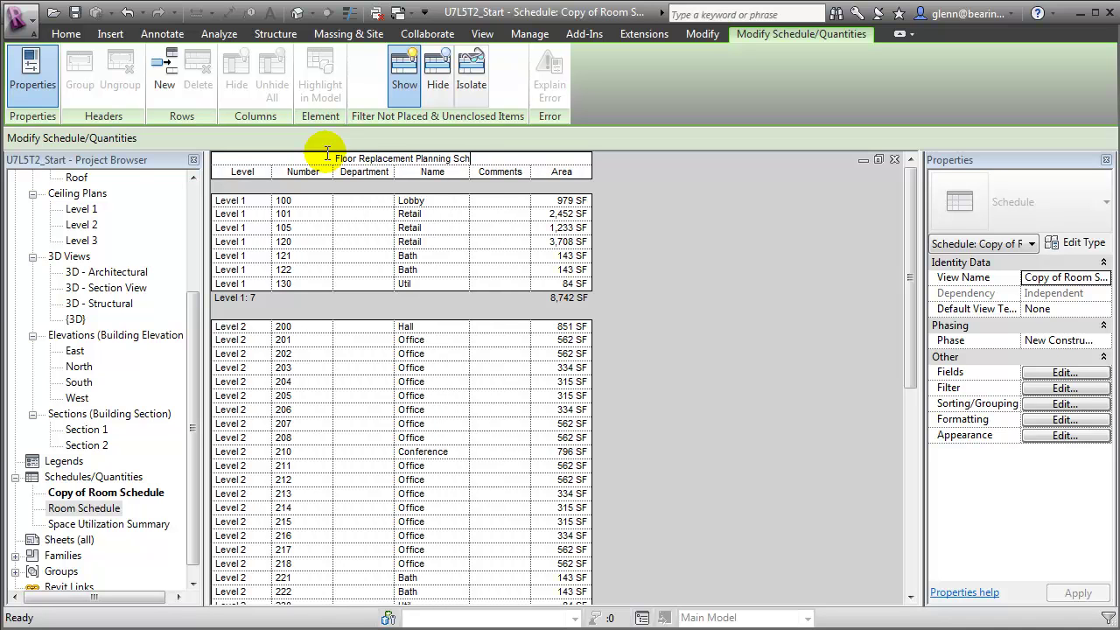
{"action": "type", "text": "edule"}
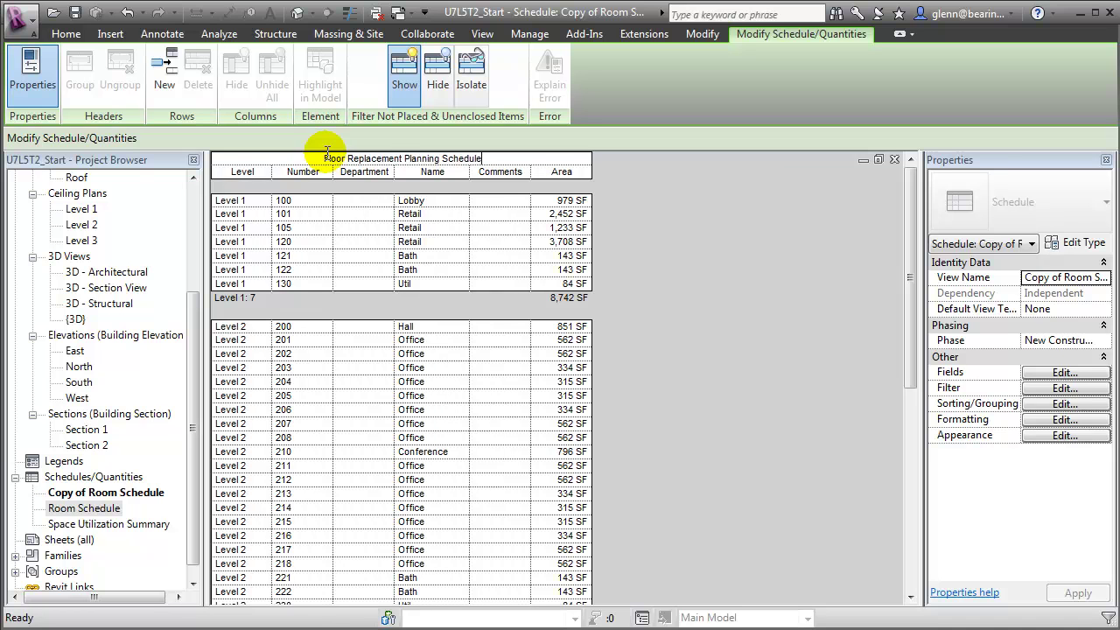
{"action": "left_click", "coordinate": [608, 306]}
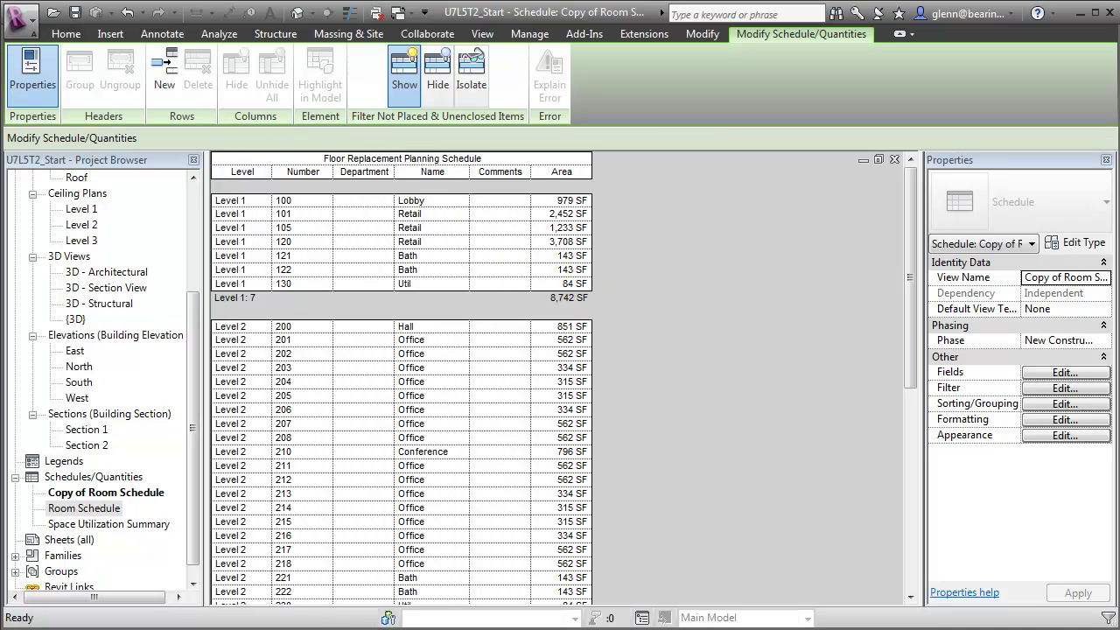
Add Floor Type, Floor Installation Year, Floor Lifecycle and Floor Cost per SF as scheduled fields.
{"action": "left_click", "coordinate": [1100, 374]}
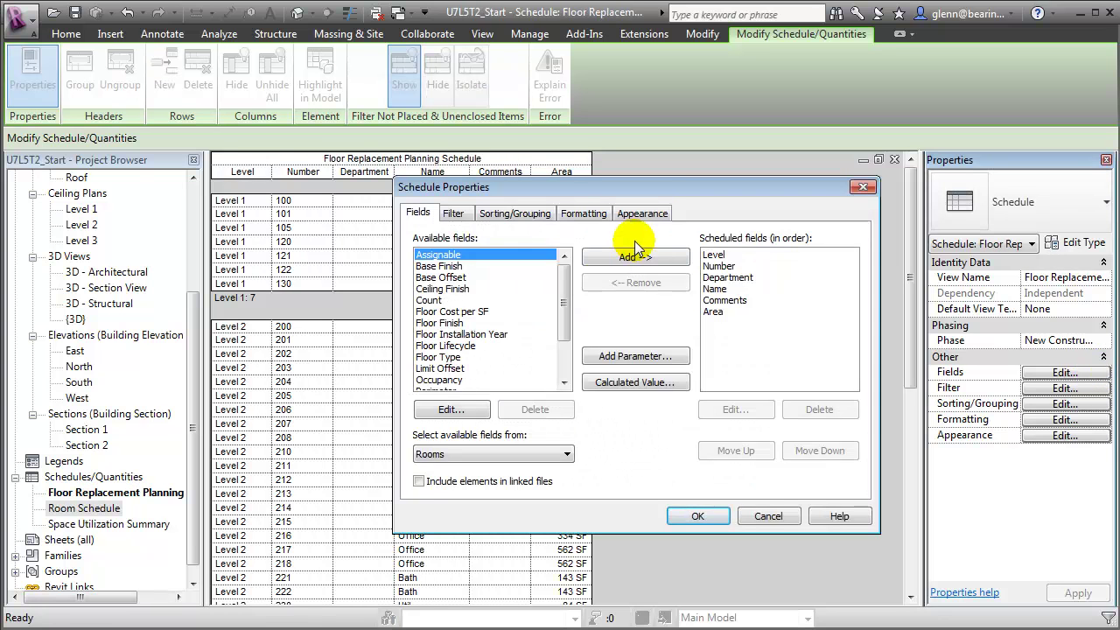
{"action": "left_click", "coordinate": [451, 356]}
{"action": "left_click", "coordinate": [639, 257]}
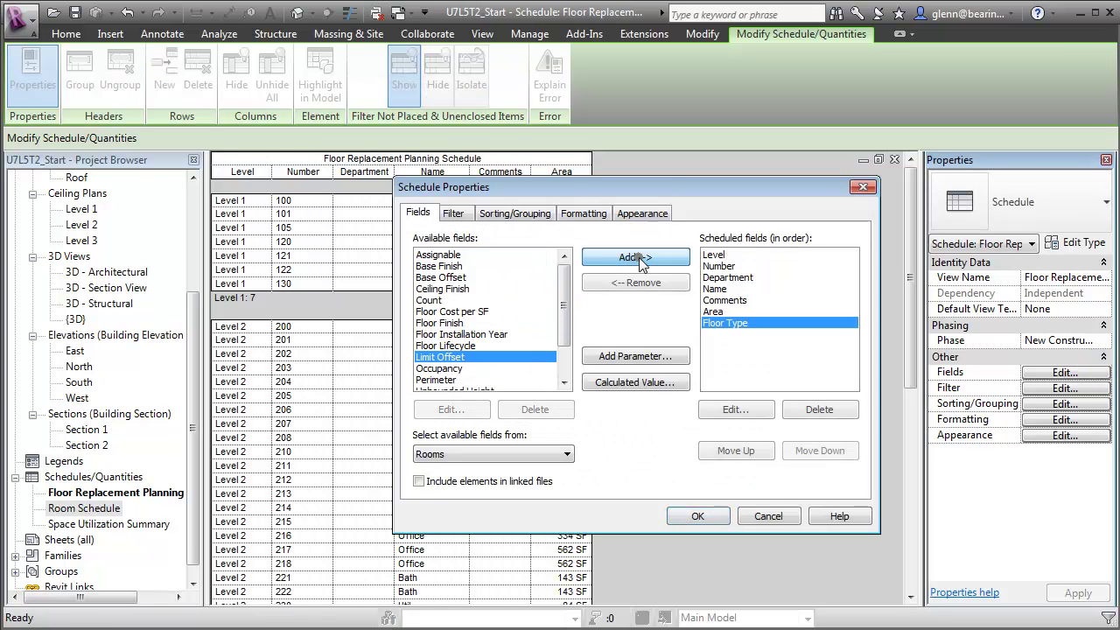
{"action": "left_click", "coordinate": [497, 334]}
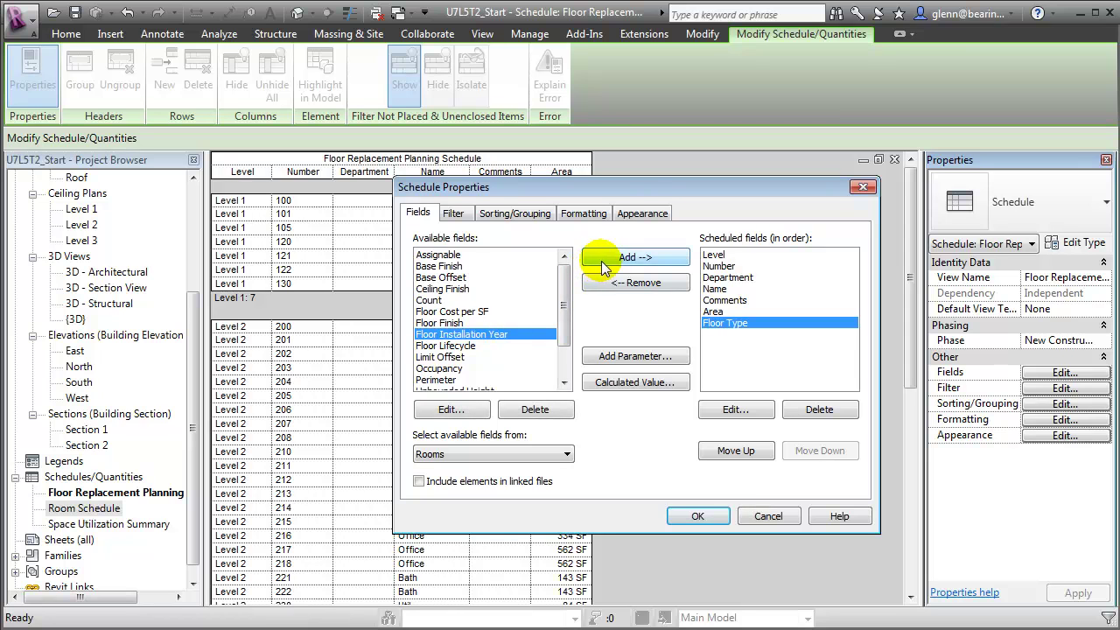
{"action": "left_click", "coordinate": [603, 259]}
{"action": "left_click", "coordinate": [479, 338]}
{"action": "left_click", "coordinate": [611, 258]}
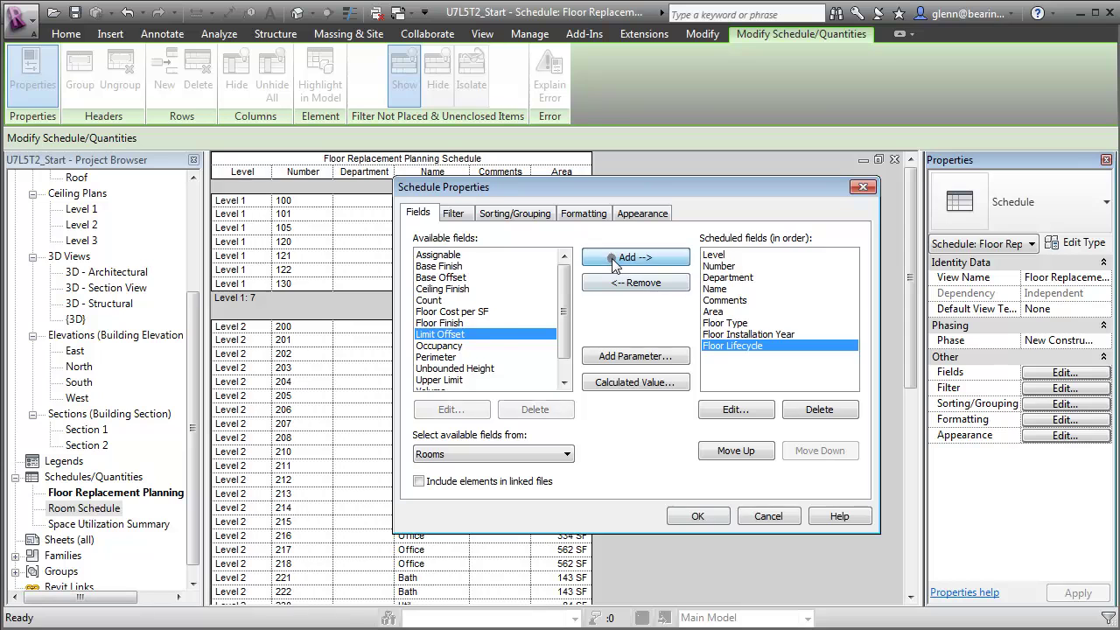
{"action": "left_click", "coordinate": [483, 312]}
{"action": "left_click", "coordinate": [603, 259]}
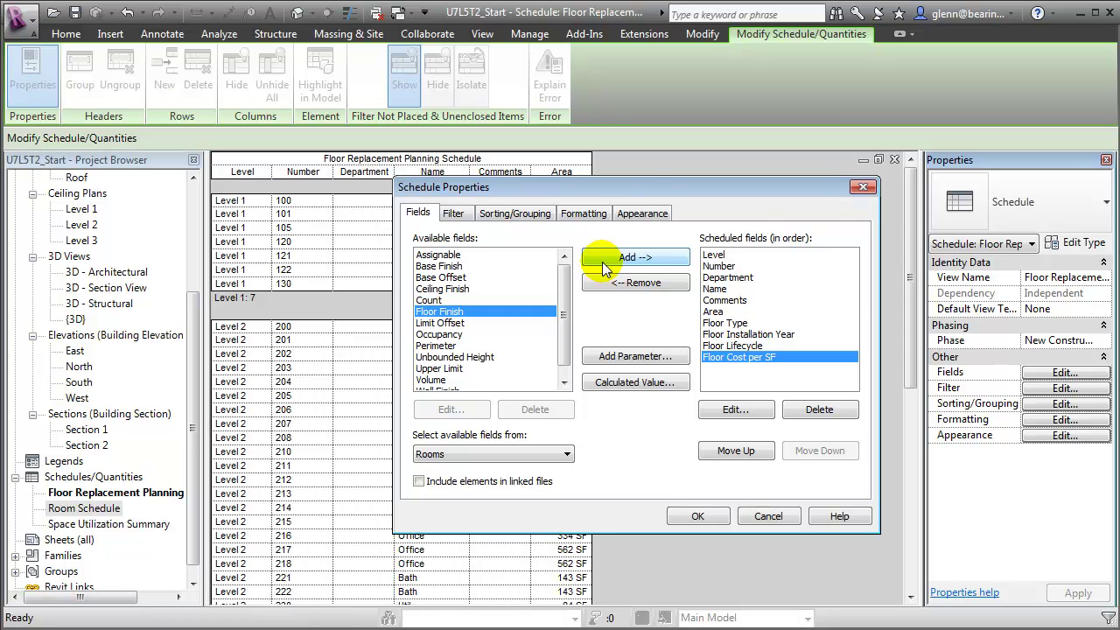
Create an Integer calculated value named Floor Replacement Year.
{"action": "left_click", "coordinate": [615, 383]}
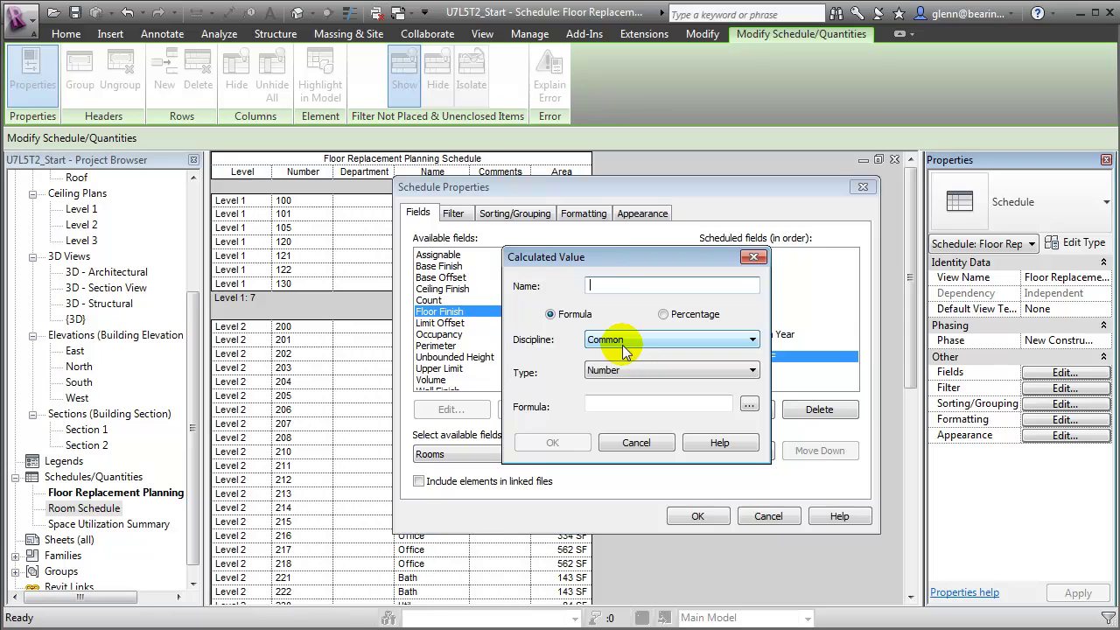
{"action": "type", "text": "Floor Repla"}
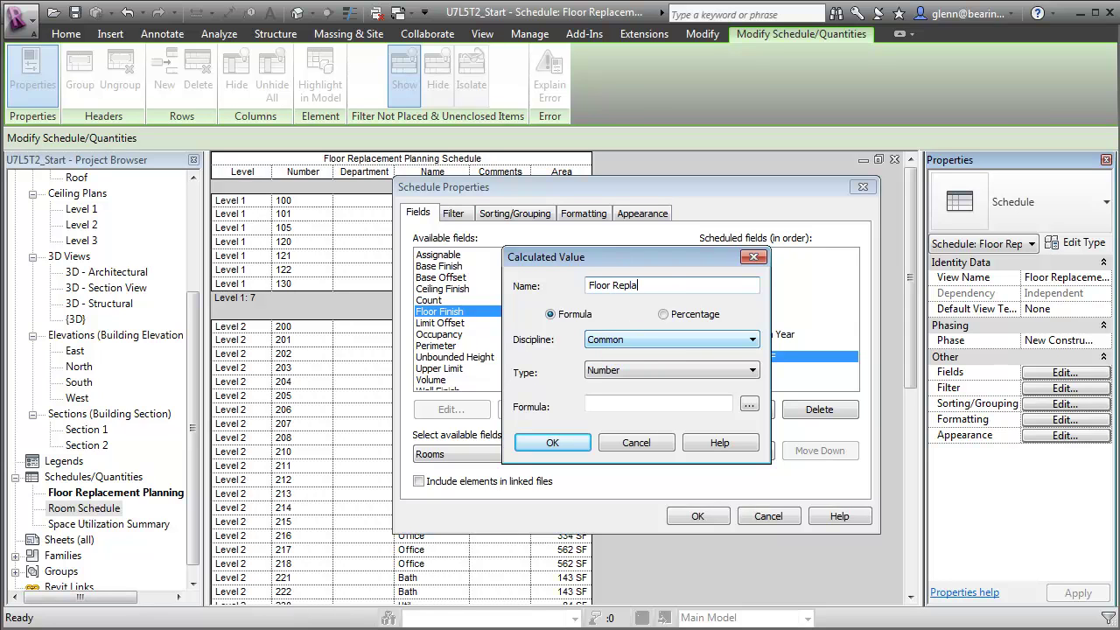
{"action": "type", "text": "cement Year"}
{"action": "left_click", "coordinate": [633, 370]}
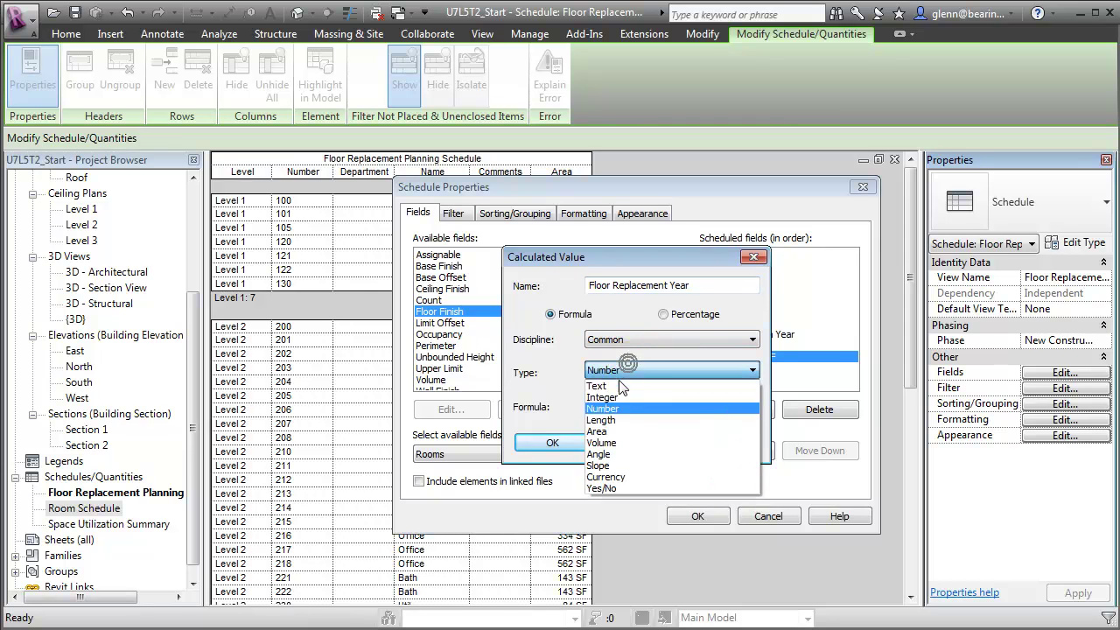
{"action": "left_click", "coordinate": [615, 398]}
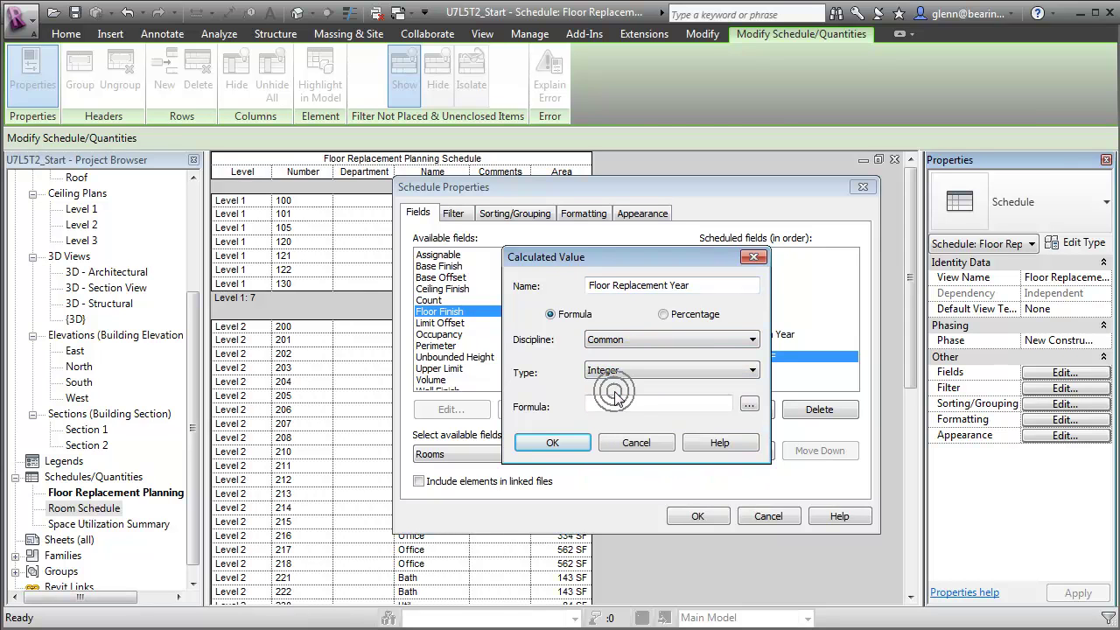
Give it the formula Floor Installation Year + Floor Lifecycle and confirm.
{"action": "left_click", "coordinate": [744, 407]}
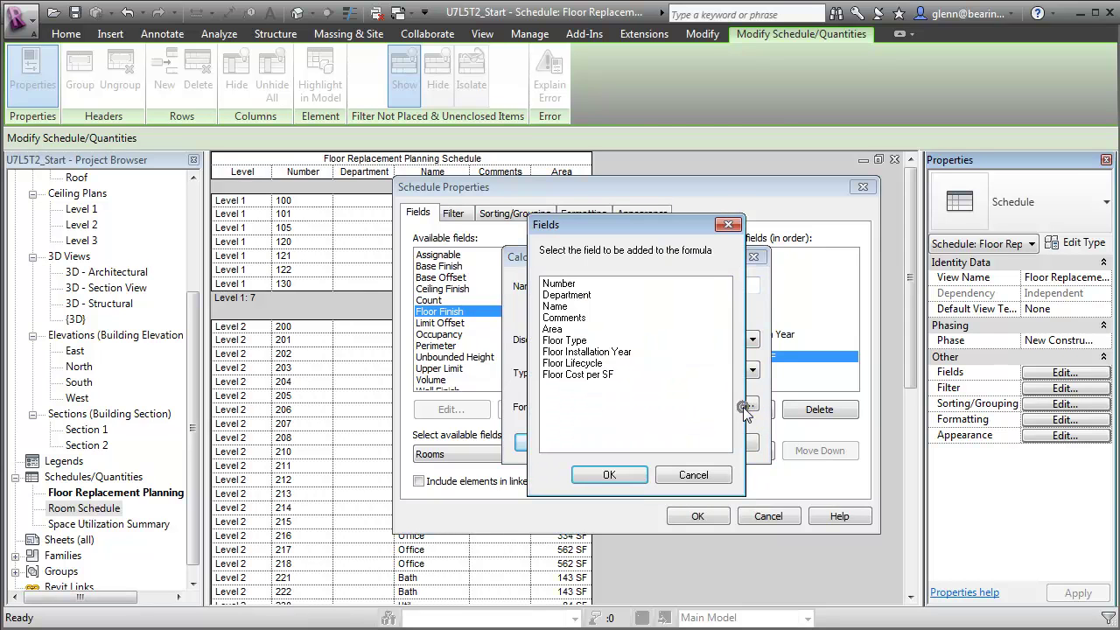
{"action": "left_click", "coordinate": [610, 353]}
{"action": "left_click", "coordinate": [625, 474]}
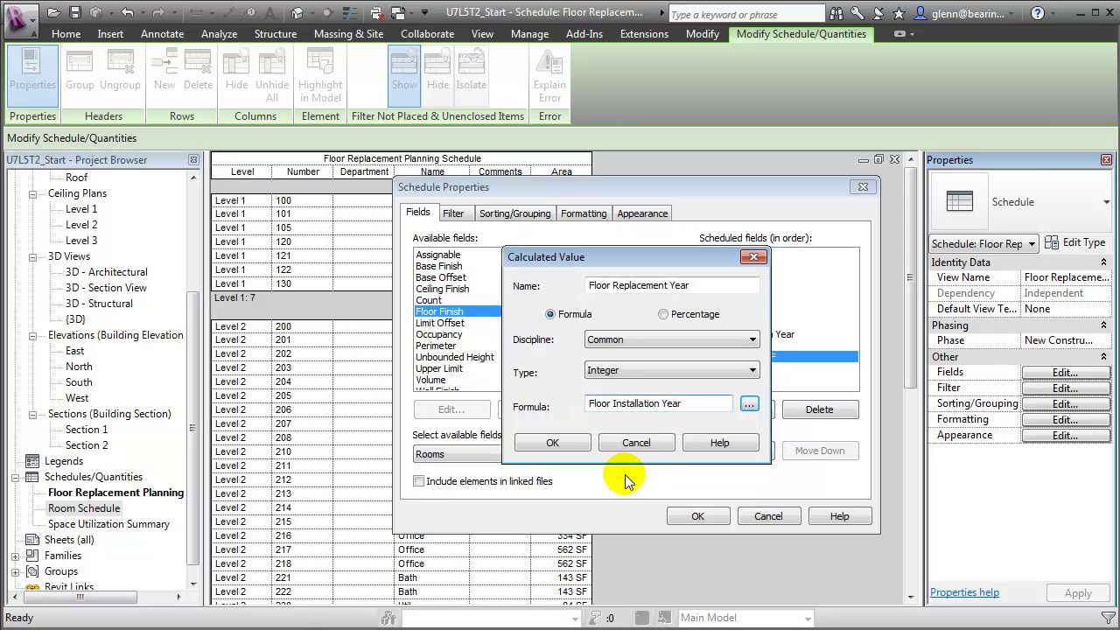
{"action": "type", "text": "+"}
{"action": "left_click", "coordinate": [750, 403]}
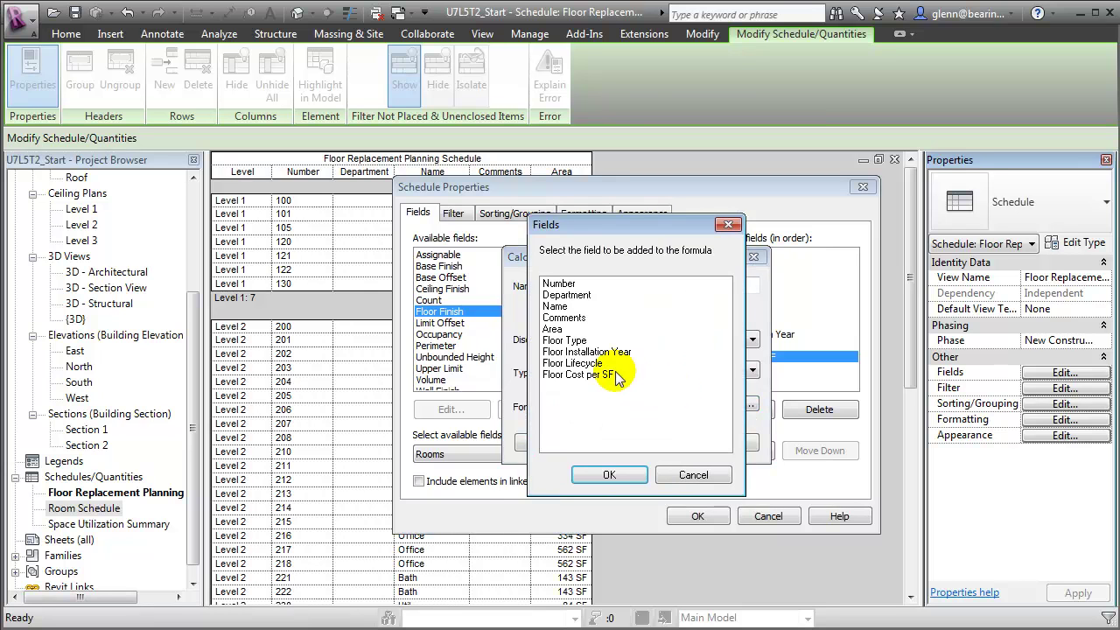
{"action": "left_click", "coordinate": [584, 363]}
{"action": "left_click", "coordinate": [609, 474]}
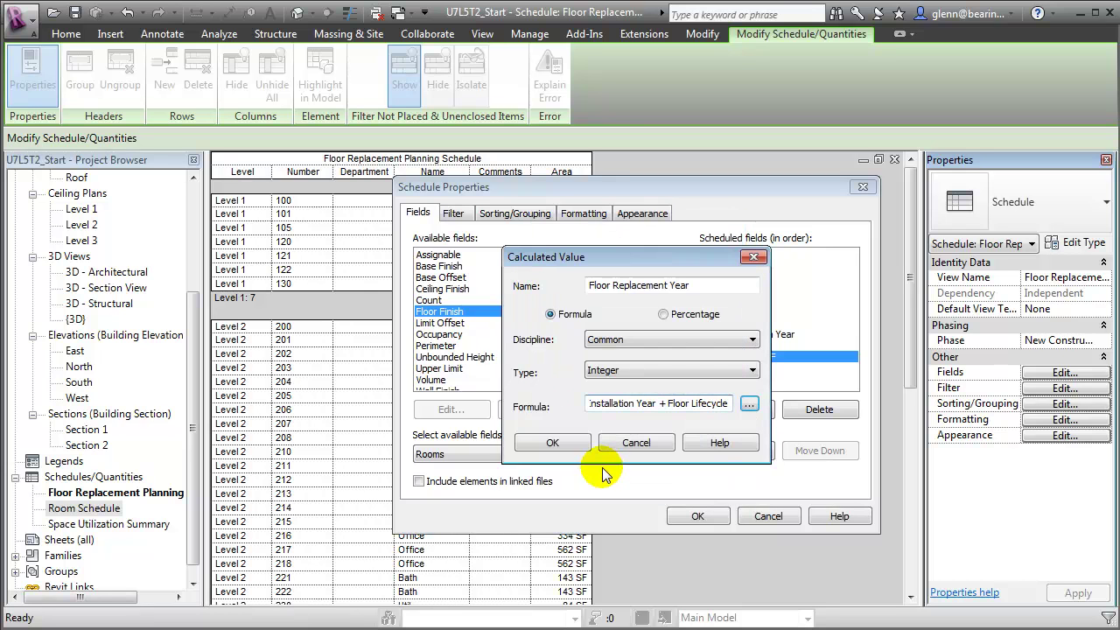
{"action": "left_click", "coordinate": [553, 442]}
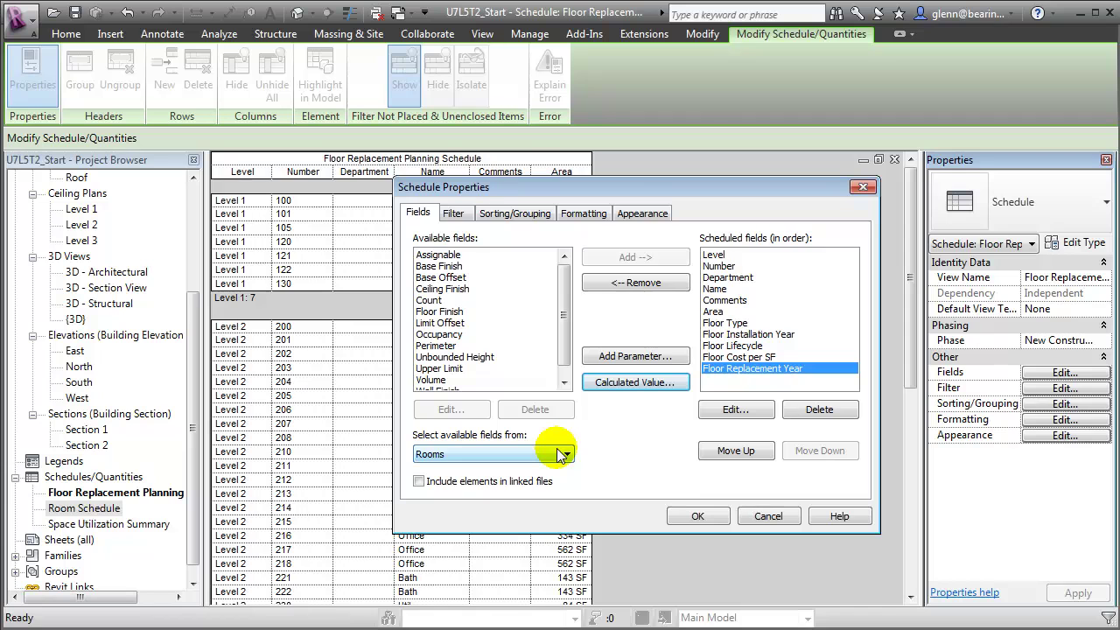
{"action": "left_click", "coordinate": [634, 382]}
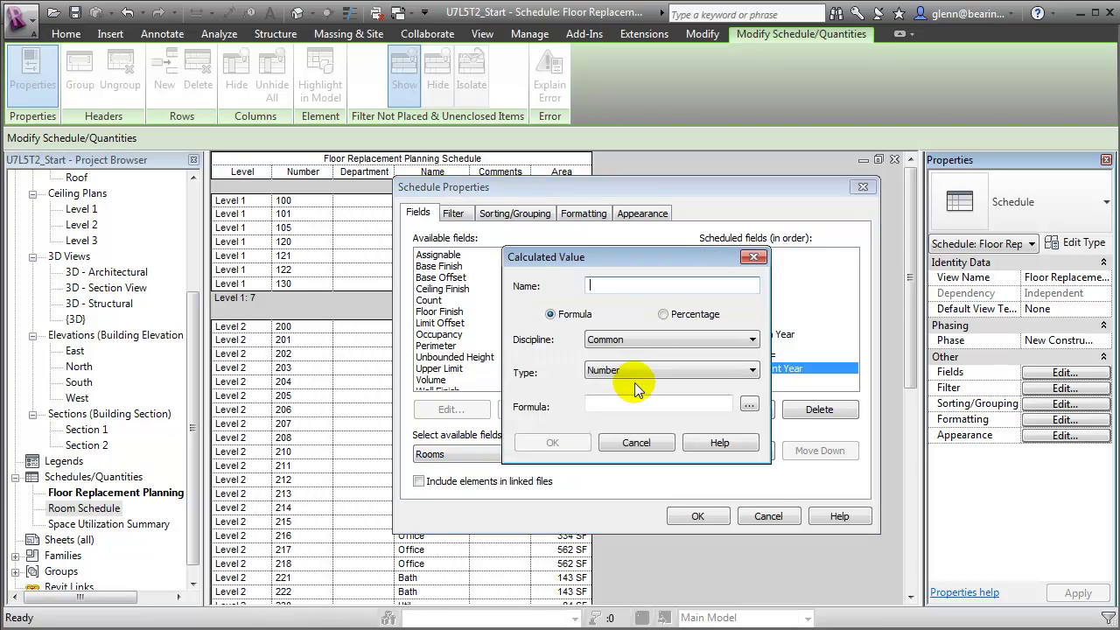
Name the new calculated value Floor Replacement Cost with type Currency.
{"action": "type", "text": "F"}
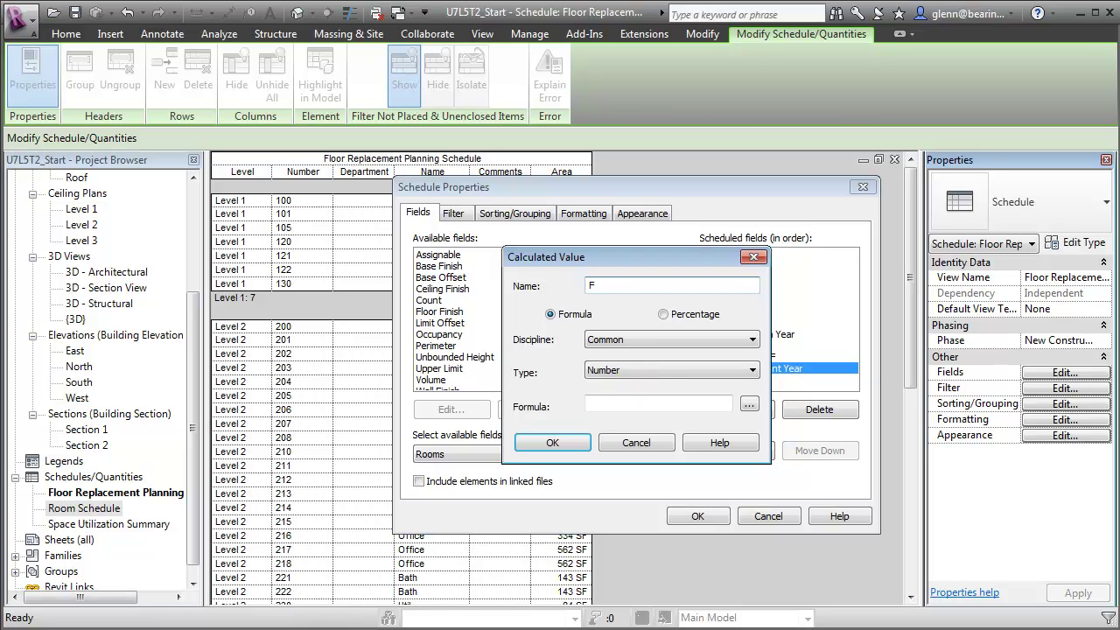
{"action": "type", "text": "loor Replacement Cost"}
{"action": "left_click", "coordinate": [630, 372]}
{"action": "left_click", "coordinate": [637, 477]}
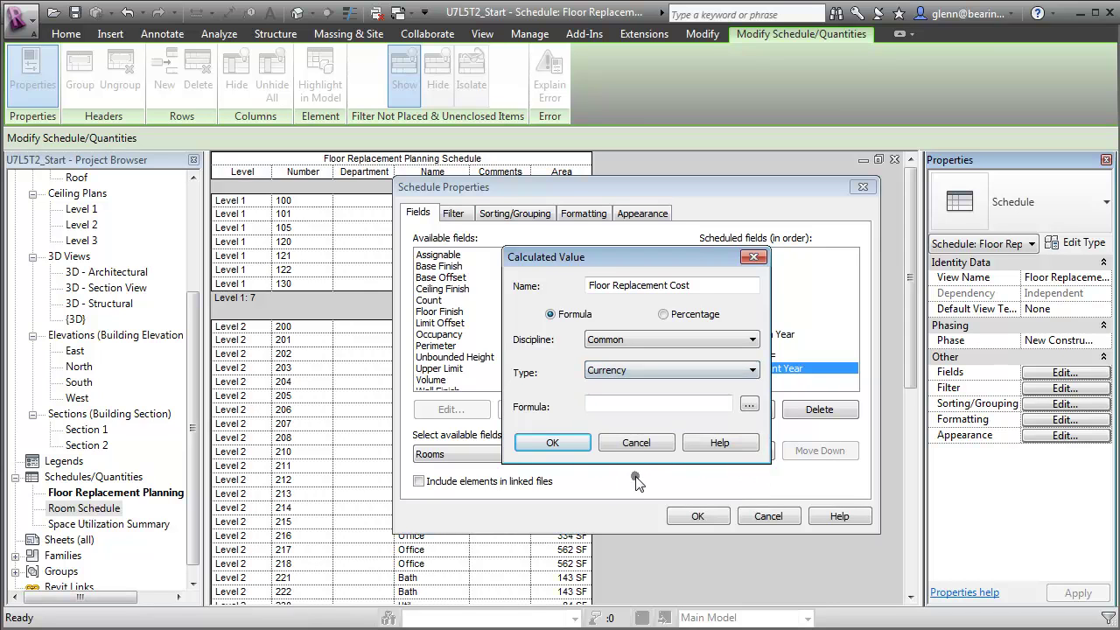
Give it the formula Floor Cost per SF * Area / 1 SF and confirm.
{"action": "left_click", "coordinate": [749, 404]}
{"action": "left_click", "coordinate": [584, 374]}
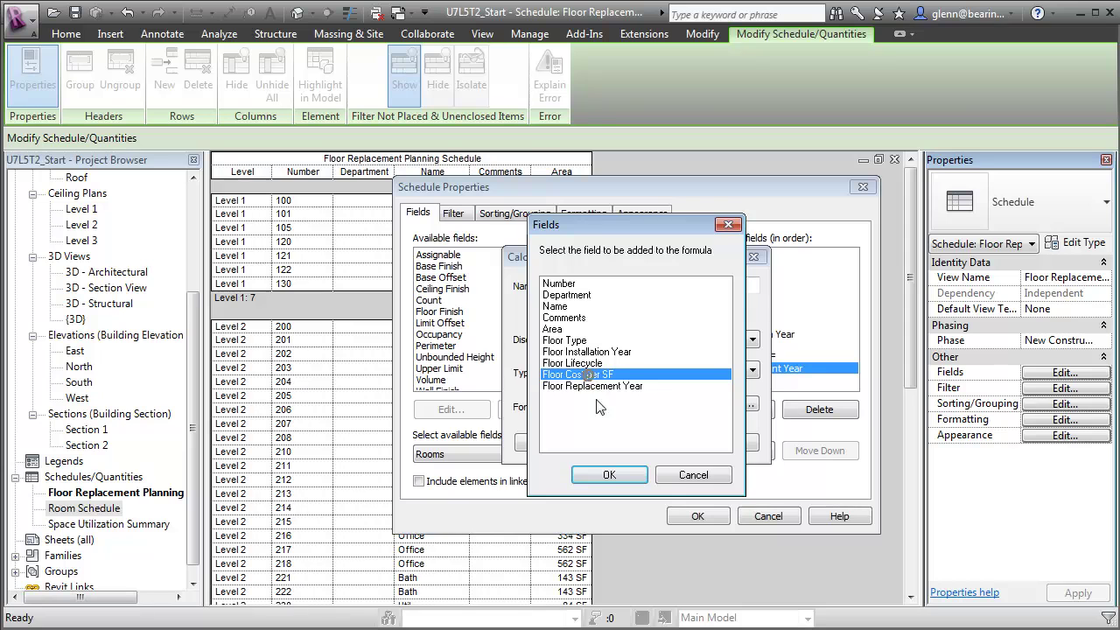
{"action": "left_click", "coordinate": [606, 474]}
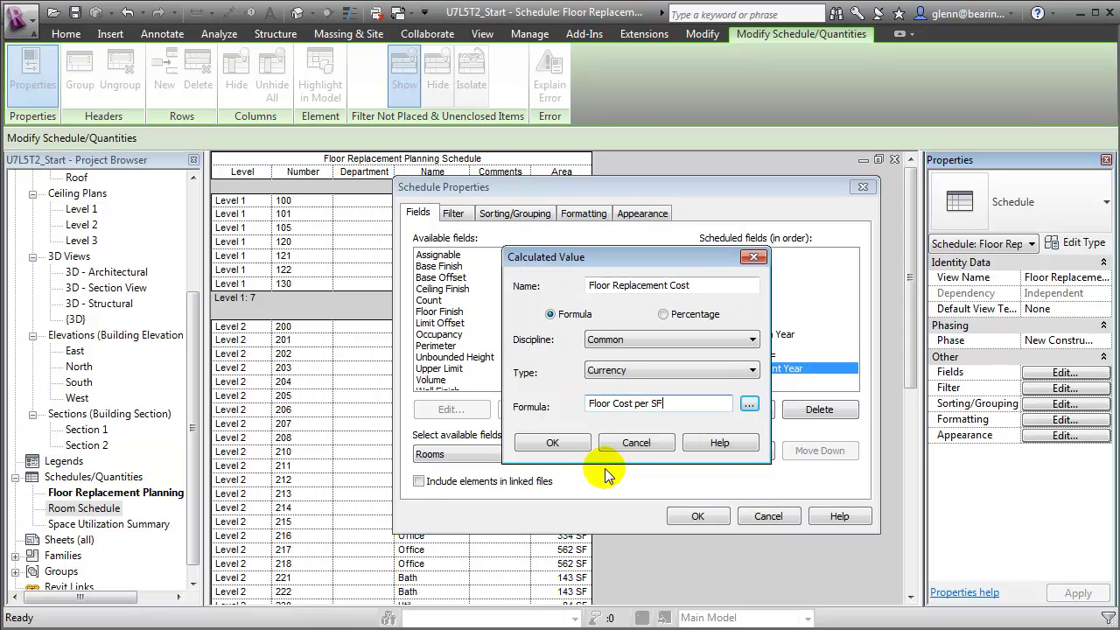
{"action": "type", "text": "*"}
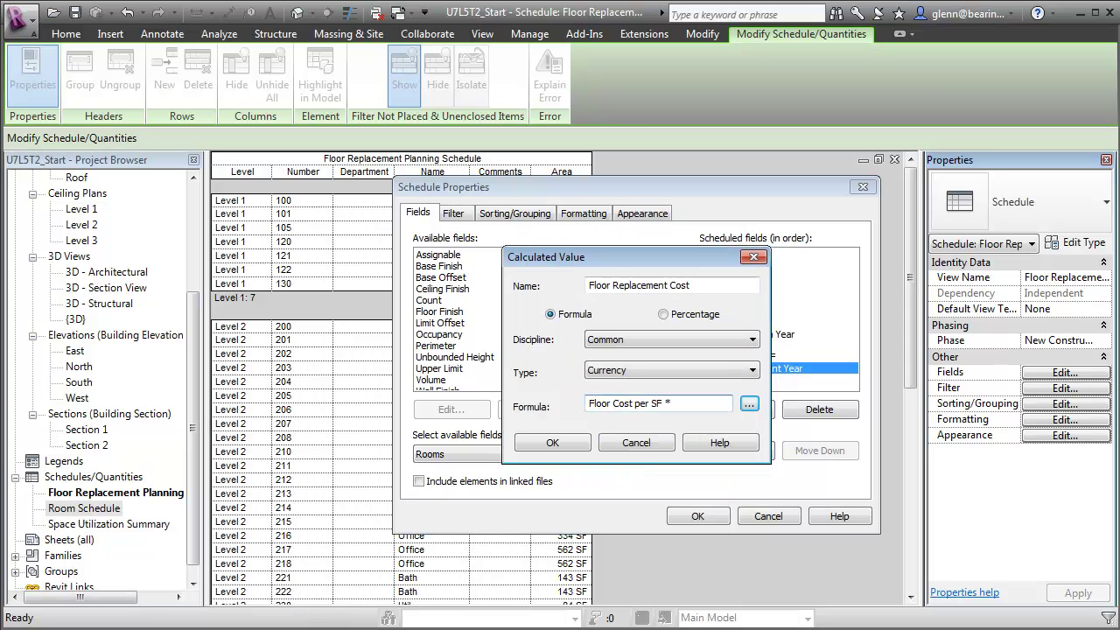
{"action": "left_click", "coordinate": [749, 405]}
{"action": "left_click", "coordinate": [560, 329]}
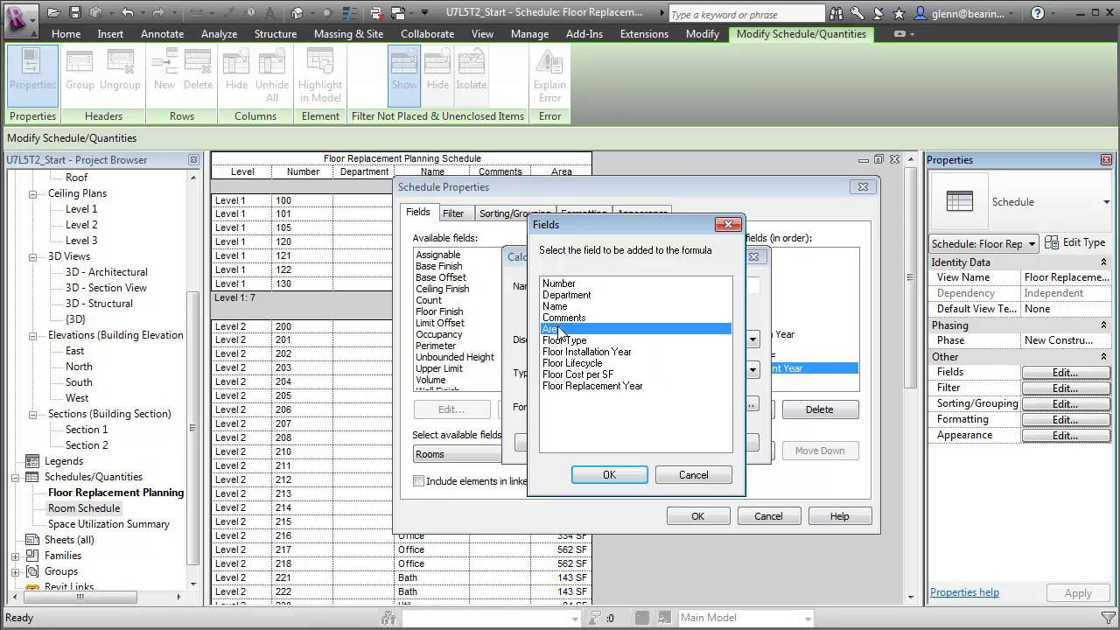
{"action": "left_click", "coordinate": [609, 474]}
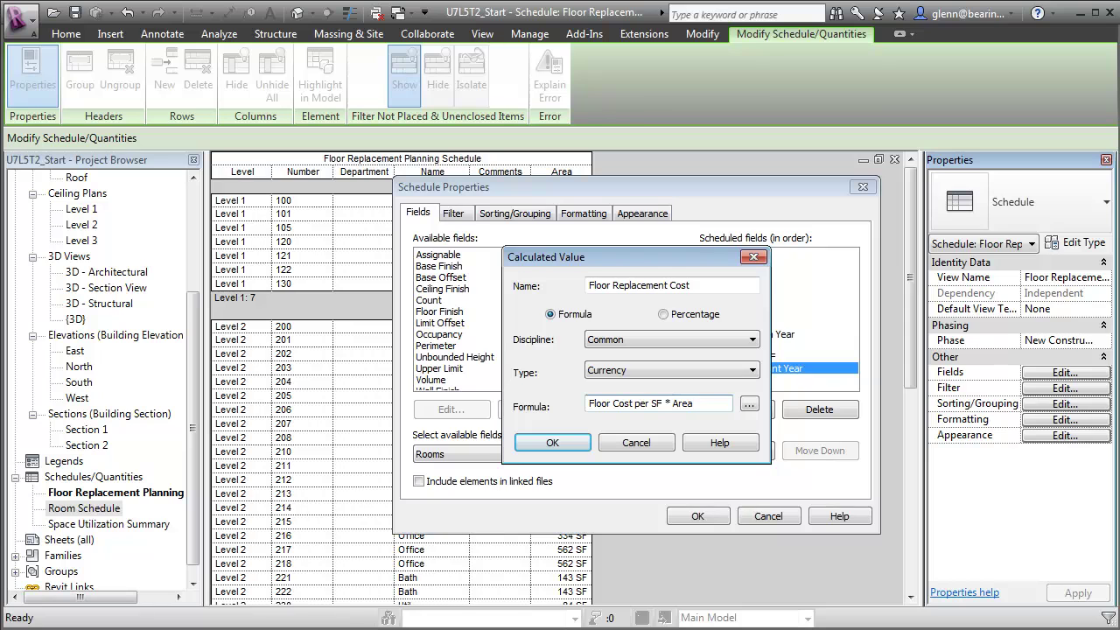
{"action": "type", "text": "/ 1 SF"}
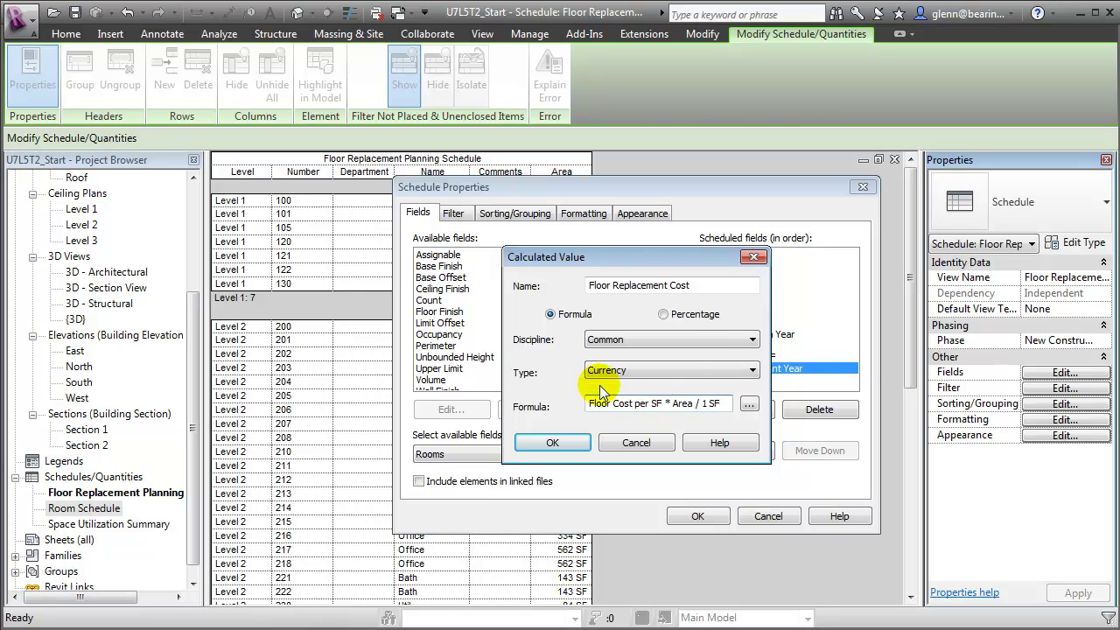
{"action": "left_click", "coordinate": [573, 442]}
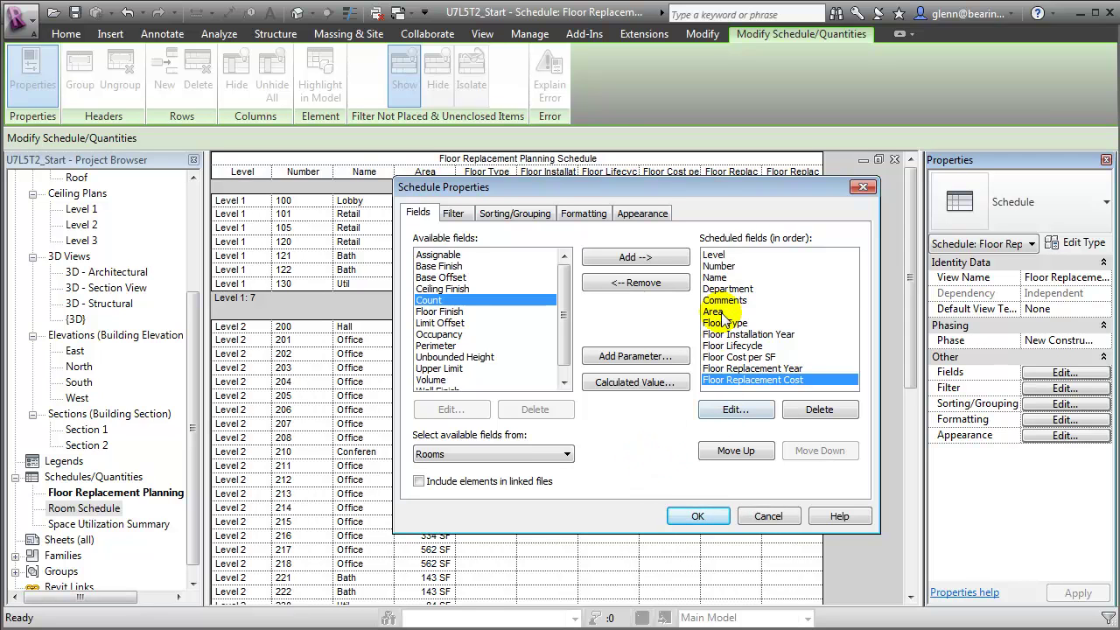
Remove Department and Comments, keeping Level, Number, Name, Area and the floor fields.
{"action": "left_click", "coordinate": [727, 289]}
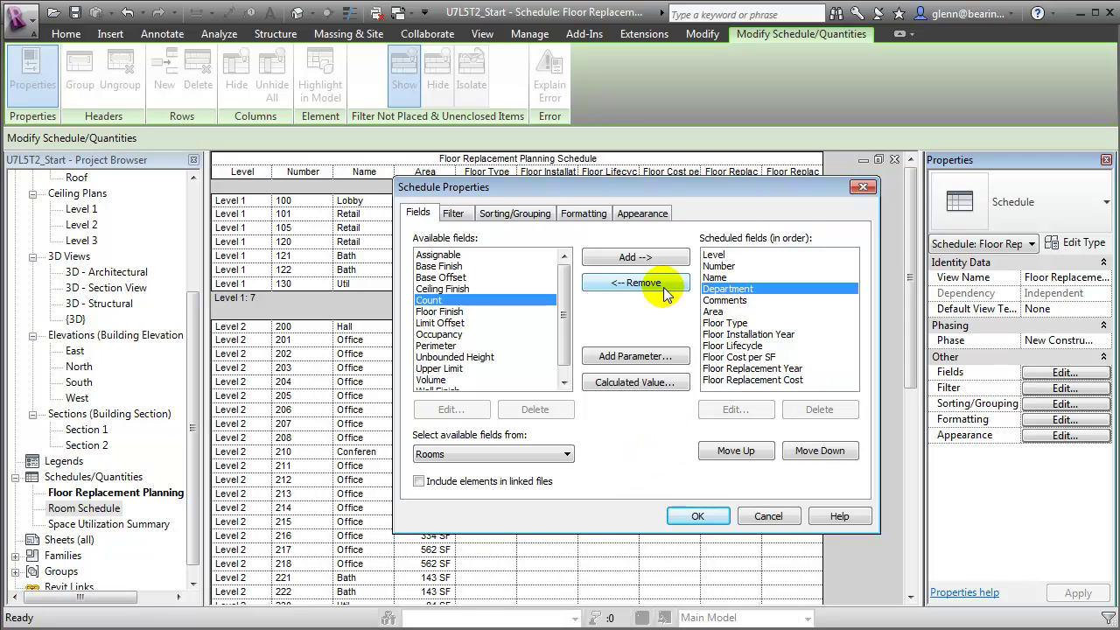
{"action": "left_click", "coordinate": [652, 283]}
{"action": "left_click", "coordinate": [673, 284]}
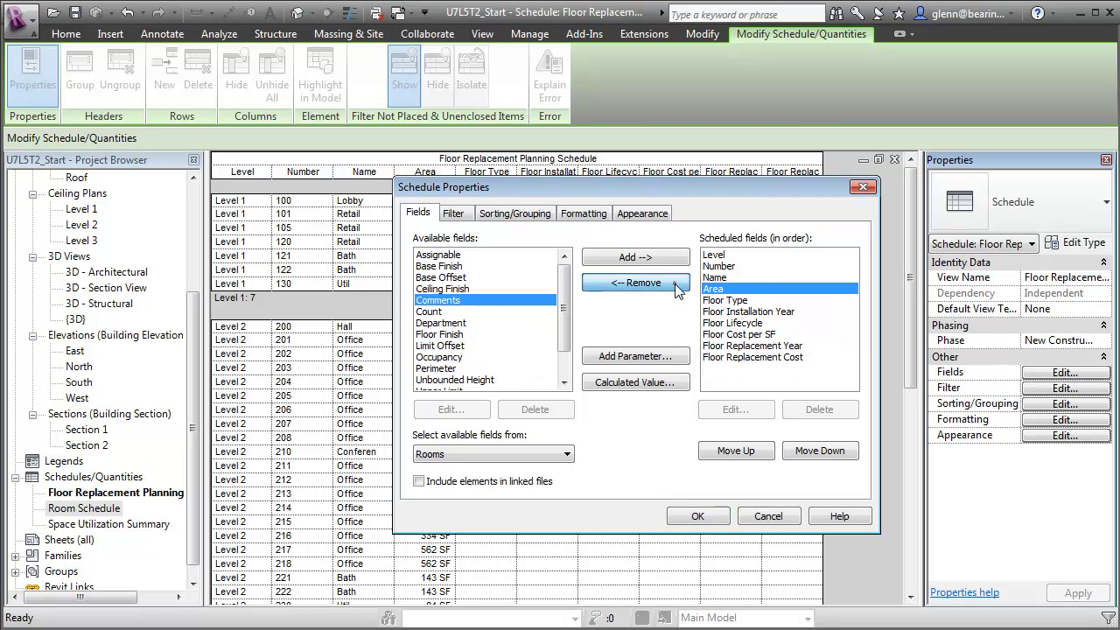
{"action": "left_click", "coordinate": [704, 517]}
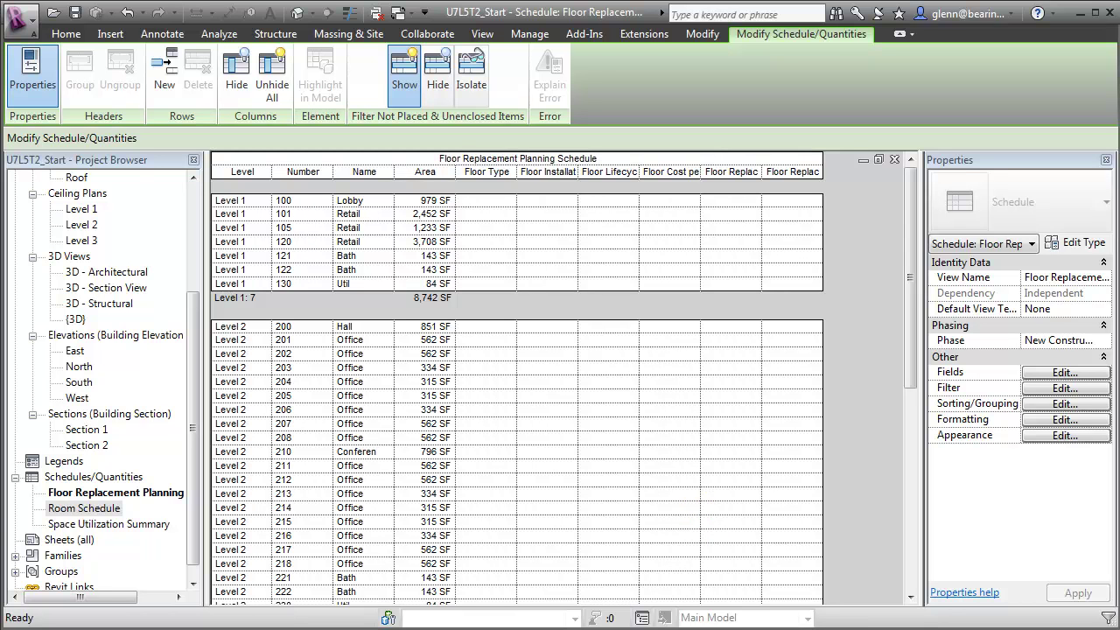
Give room 100 Terrazzo, installed 2001, 20-year lifecycle, $12 per SF.
{"action": "left_click", "coordinate": [476, 203]}
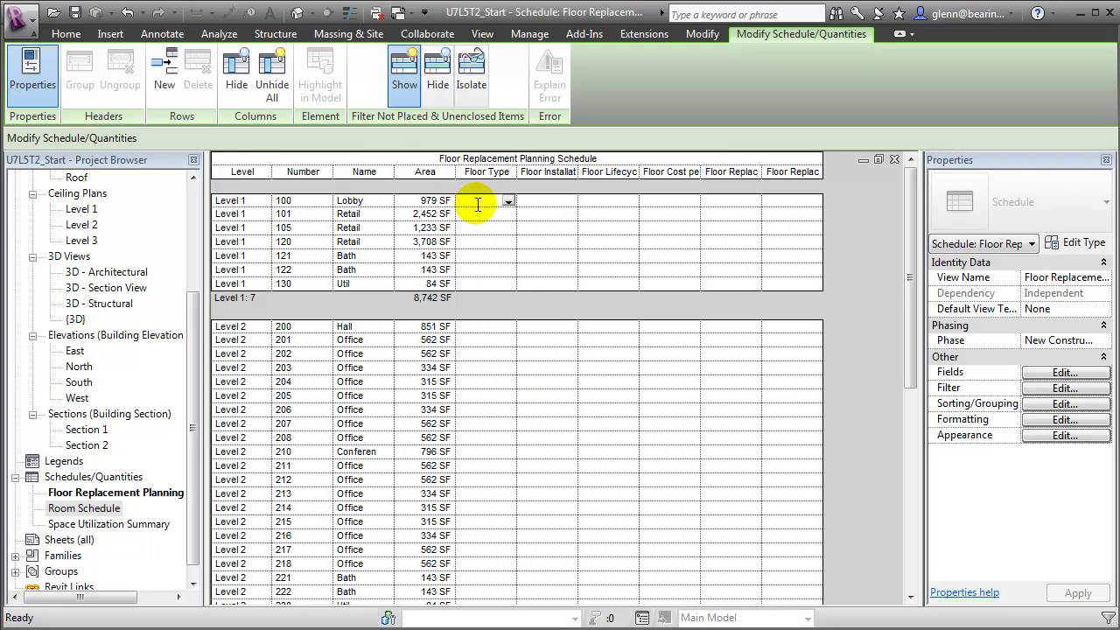
{"action": "type", "text": "Terrazzo"}
{"action": "key", "text": "Tab"}
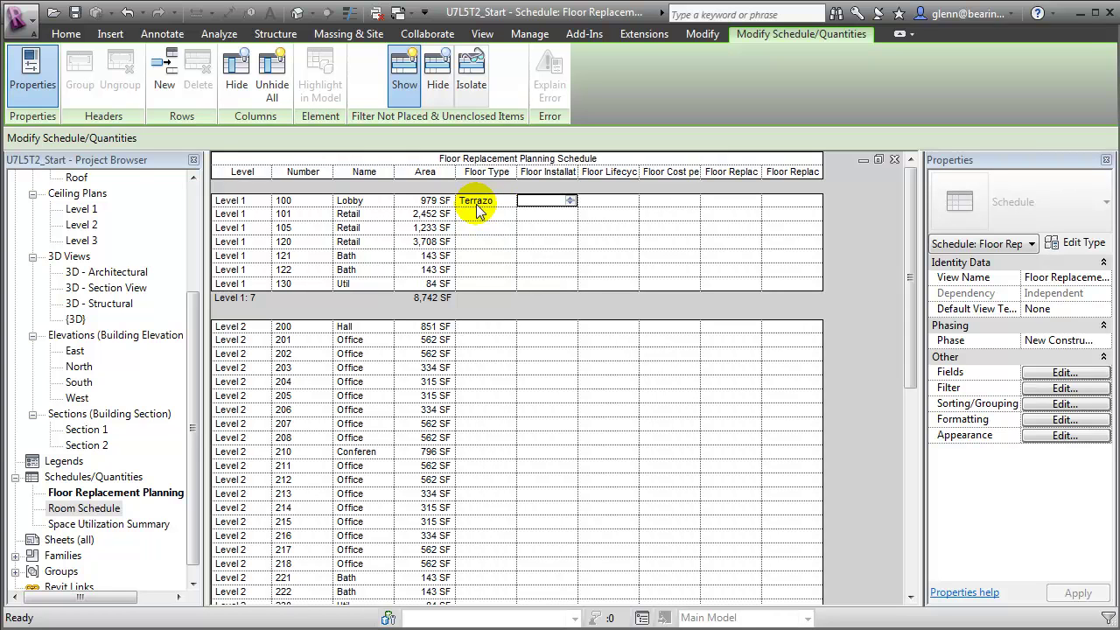
{"action": "left_click", "coordinate": [529, 199]}
{"action": "type", "text": "2001"}
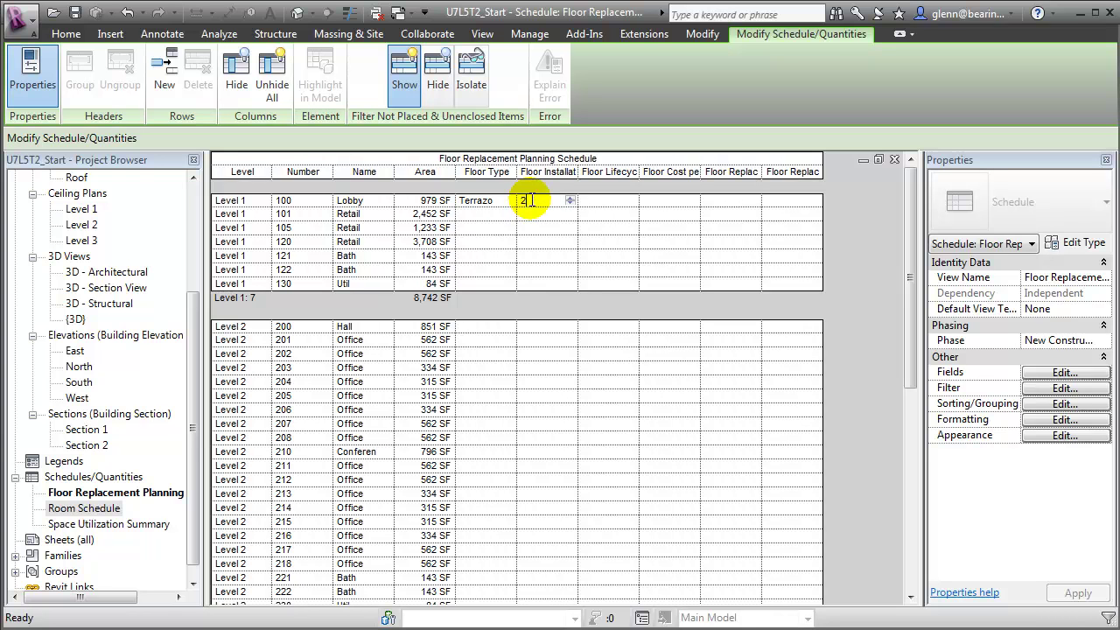
{"action": "key", "text": "Tab"}
{"action": "type", "text": "20"}
{"action": "key", "text": "Tab"}
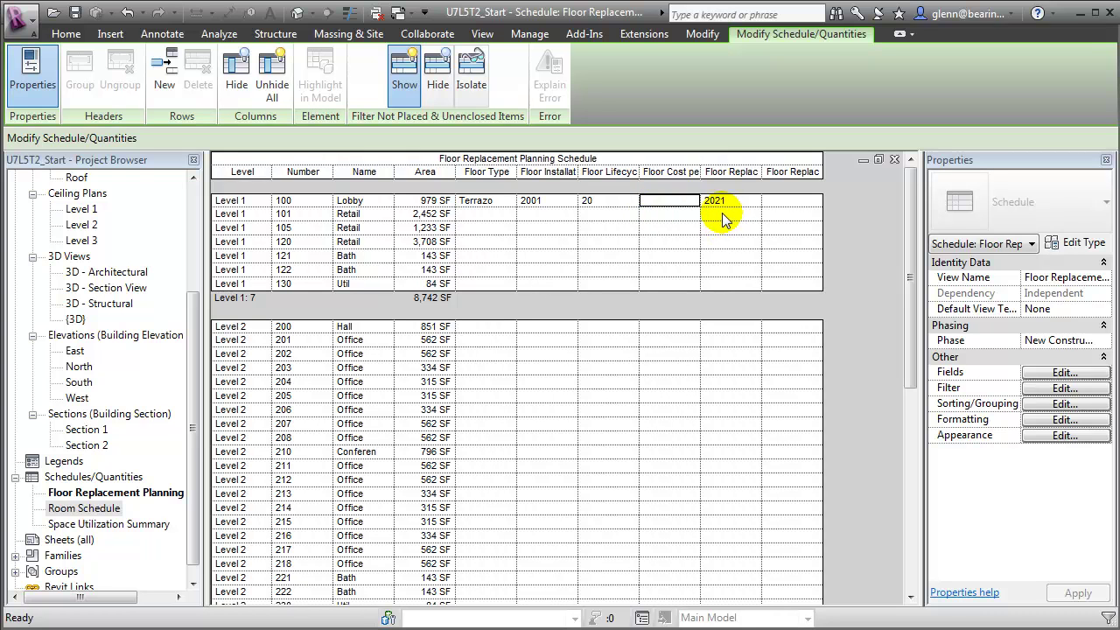
{"action": "left_click", "coordinate": [675, 213]}
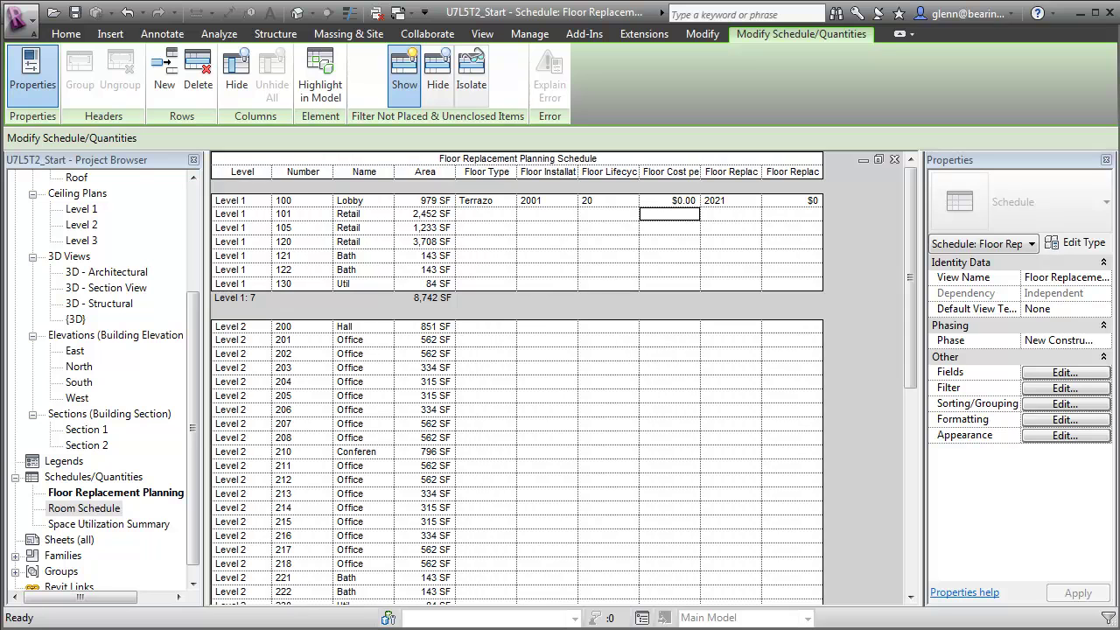
{"action": "left_click", "coordinate": [657, 201]}
{"action": "double_click", "coordinate": [658, 201]}
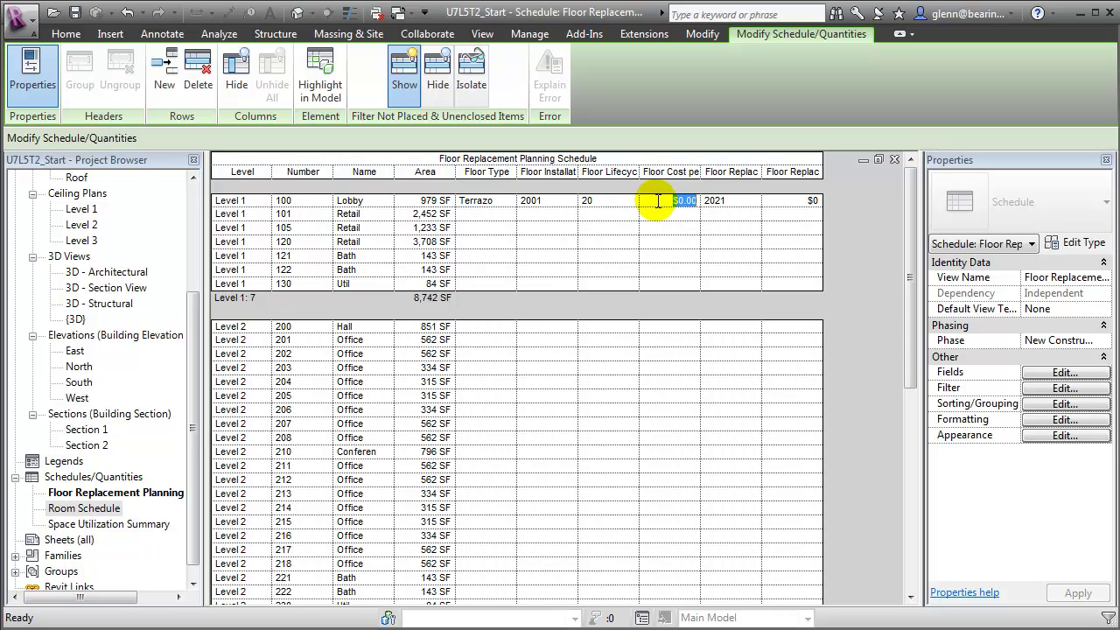
{"action": "type", "text": "12"}
{"action": "left_click", "coordinate": [709, 203]}
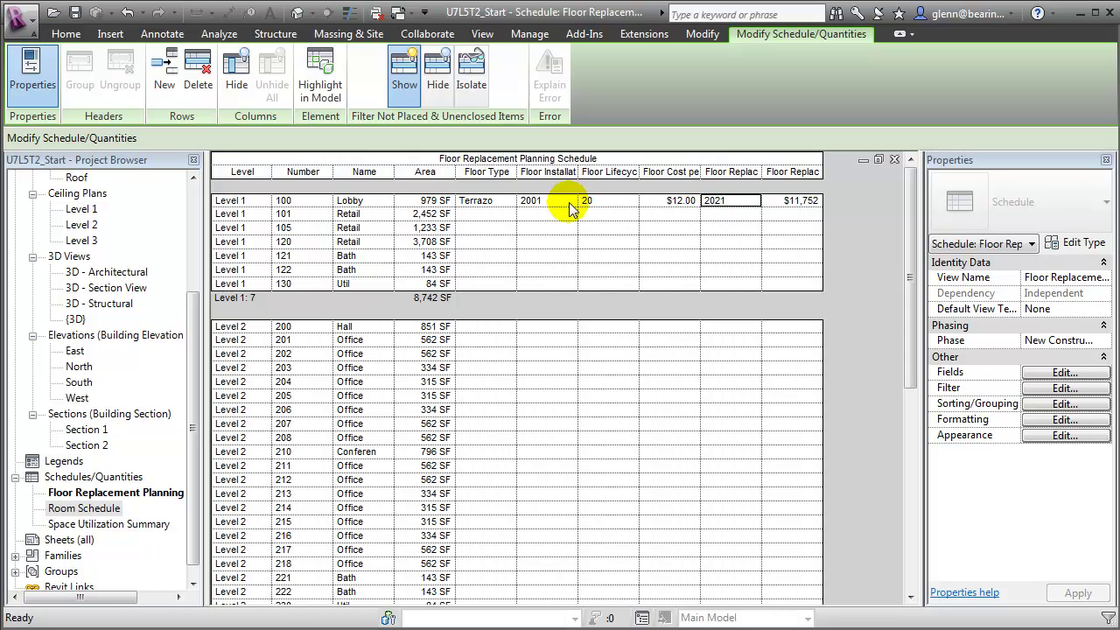
Give room 101 Polished Concrete, installed 2001, 30-year lifecycle, $7 per SF.
{"action": "left_click", "coordinate": [502, 214]}
{"action": "type", "text": "Polished Co"}
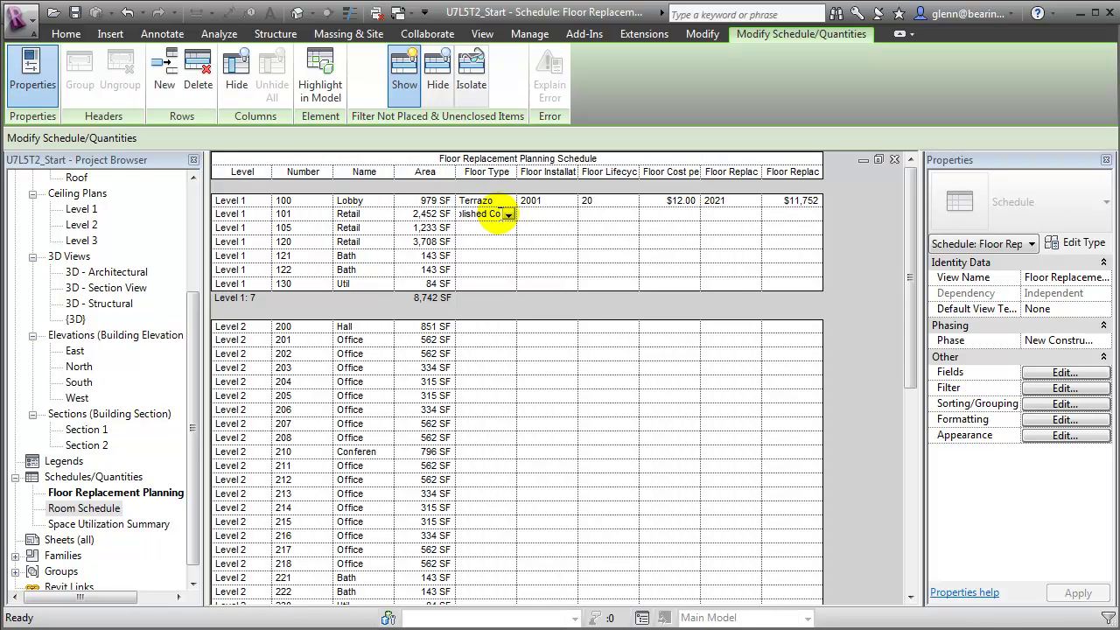
{"action": "type", "text": "ncrete"}
{"action": "key", "text": "Tab"}
{"action": "type", "text": "2001"}
{"action": "key", "text": "Tab"}
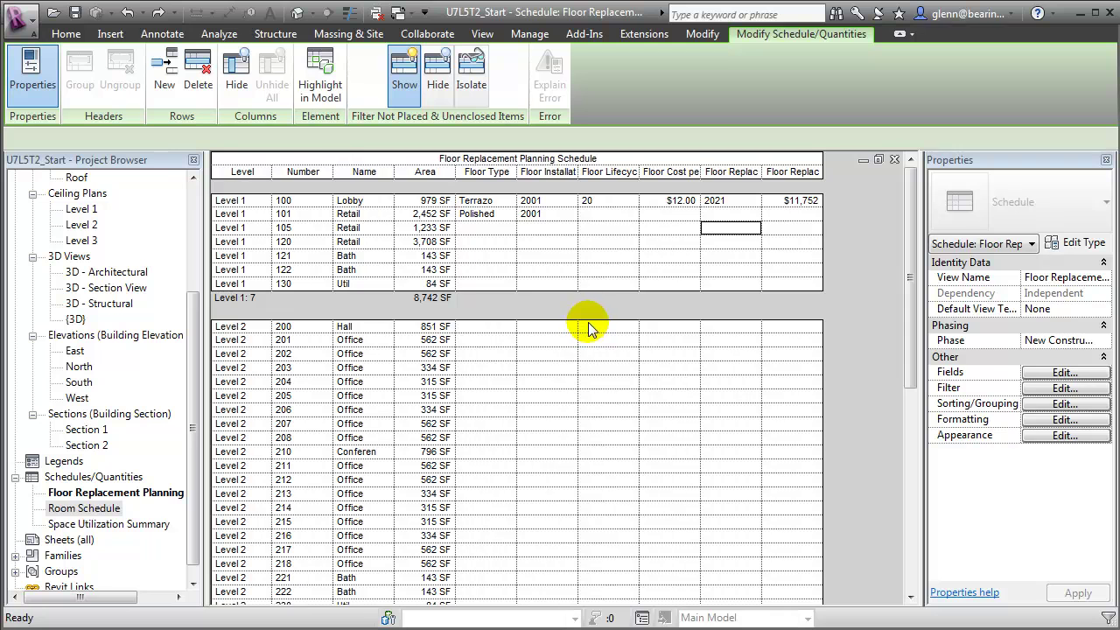
{"action": "left_click", "coordinate": [607, 216]}
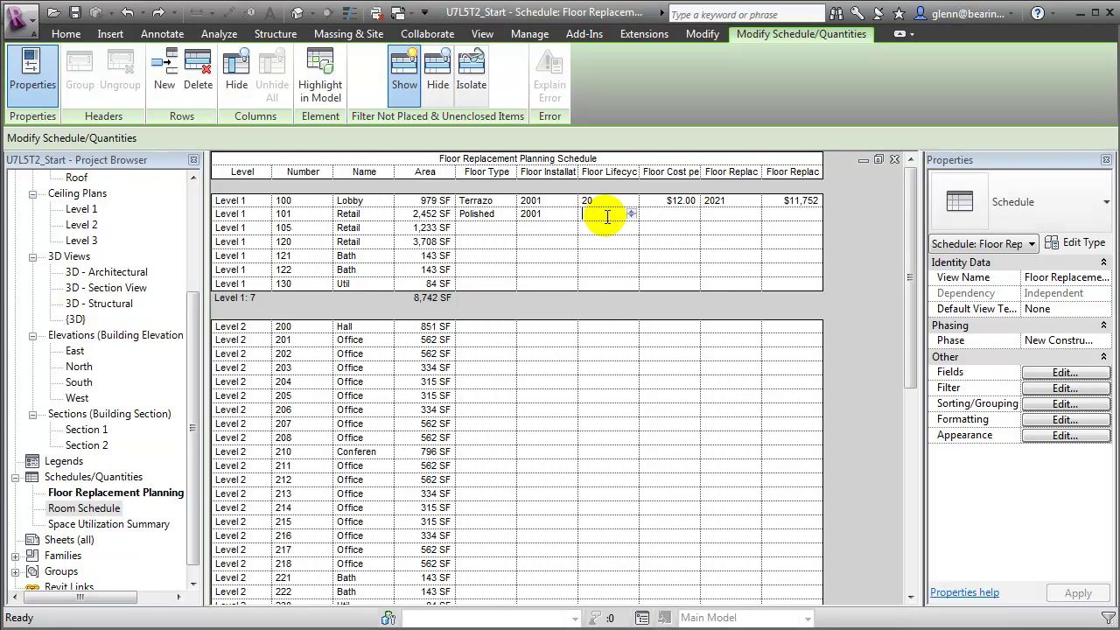
{"action": "type", "text": "30"}
{"action": "key", "text": "Tab"}
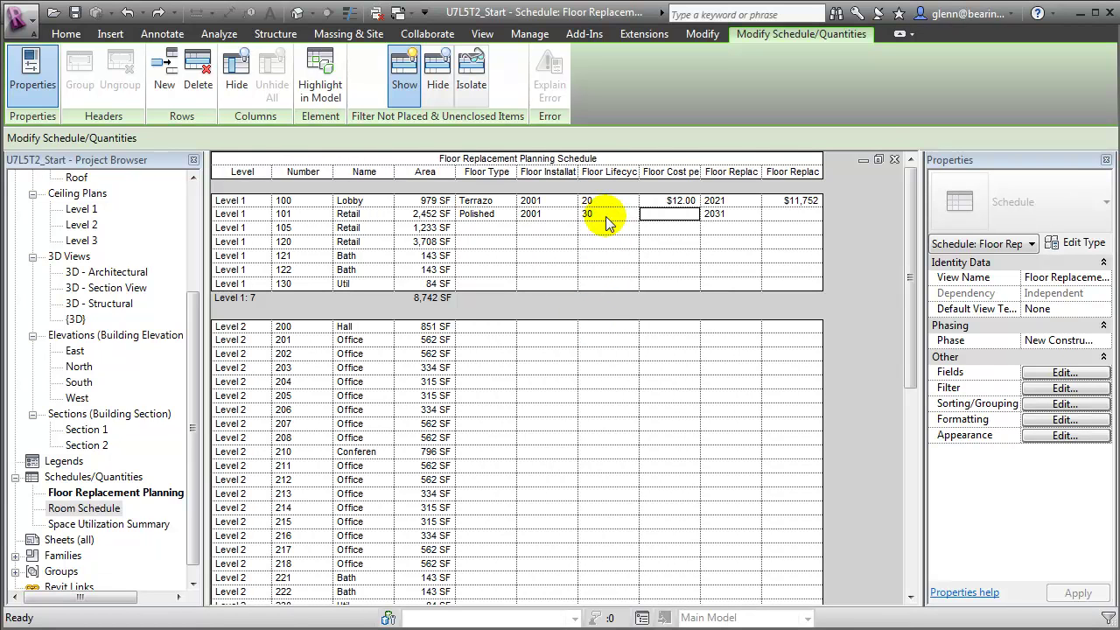
{"action": "type", "text": "7"}
{"action": "key", "text": "Tab"}
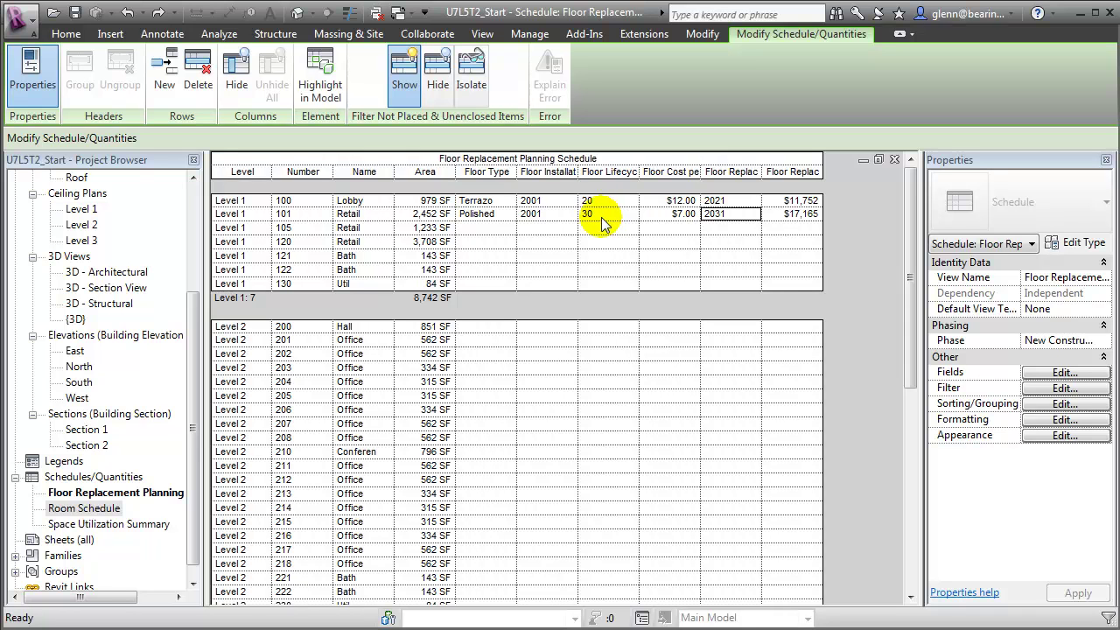
Give room 105 Polished Concrete, installed 2001, 30-year lifecycle, $7 per SF.
{"action": "left_click", "coordinate": [506, 228]}
{"action": "left_click", "coordinate": [508, 228]}
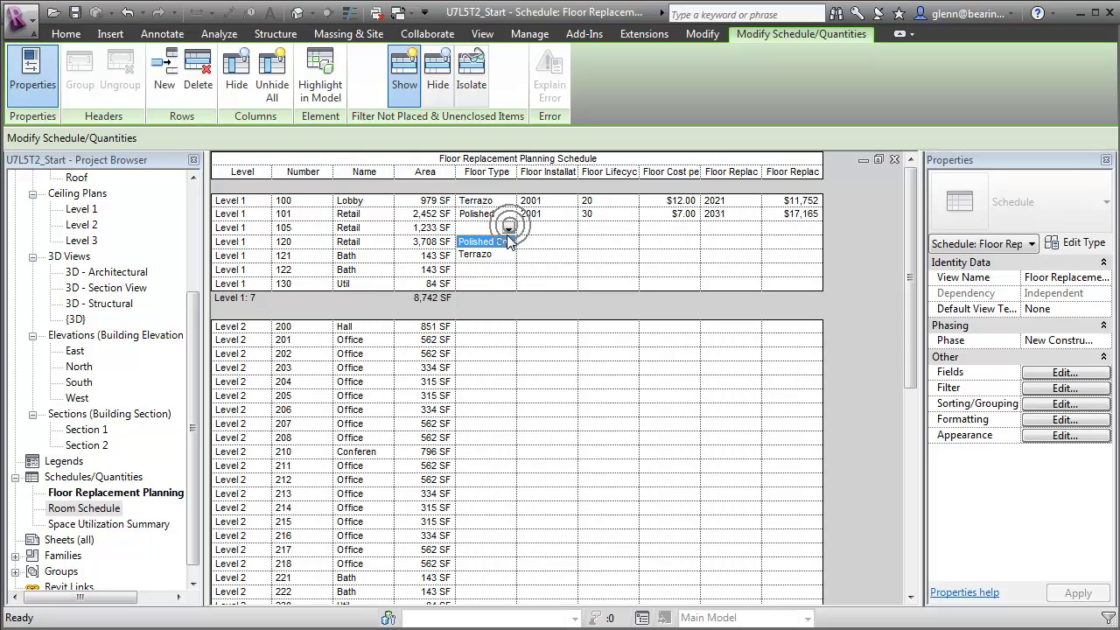
{"action": "left_click", "coordinate": [492, 242]}
{"action": "left_click", "coordinate": [532, 227]}
{"action": "type", "text": "2001"}
{"action": "key", "text": "Tab"}
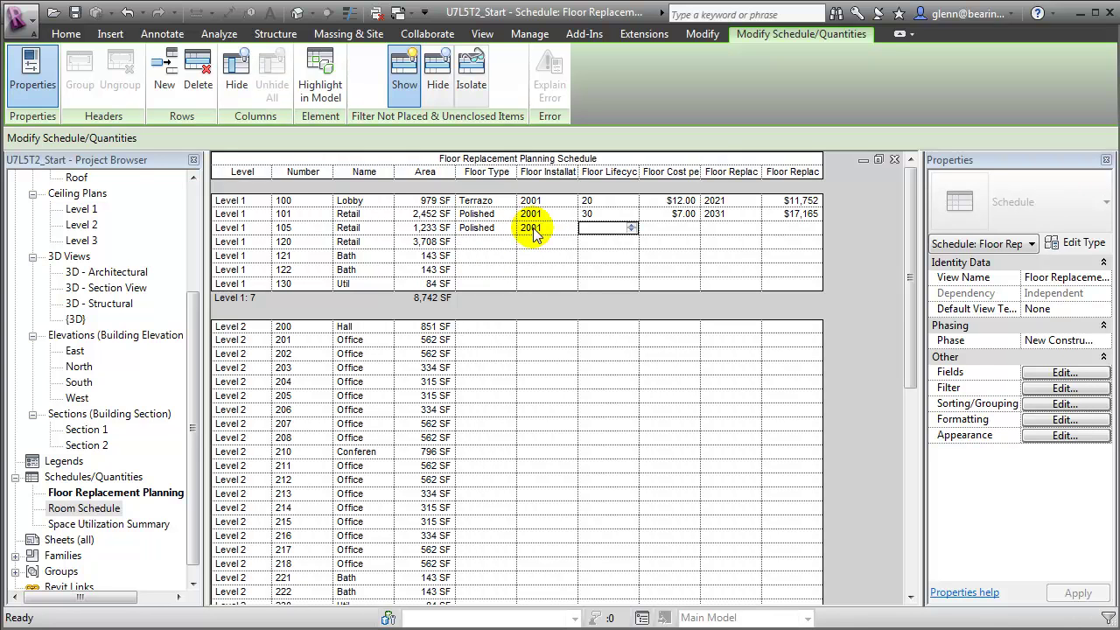
{"action": "type", "text": "30"}
{"action": "key", "text": "Tab"}
{"action": "type", "text": "7"}
{"action": "key", "text": "Tab"}
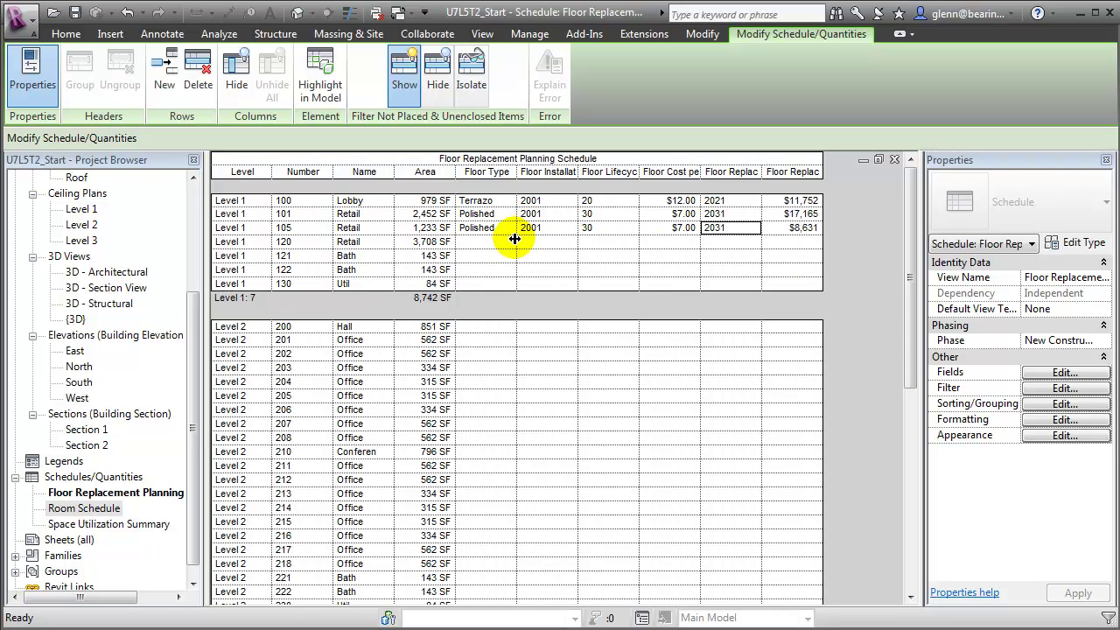
Give room 120 Hardwood, installed 2007, 5-year lifecycle, $14 per SF.
{"action": "left_click", "coordinate": [498, 244]}
{"action": "left_click", "coordinate": [498, 246]}
{"action": "type", "text": "Hardwood"}
{"action": "key", "text": "Tab"}
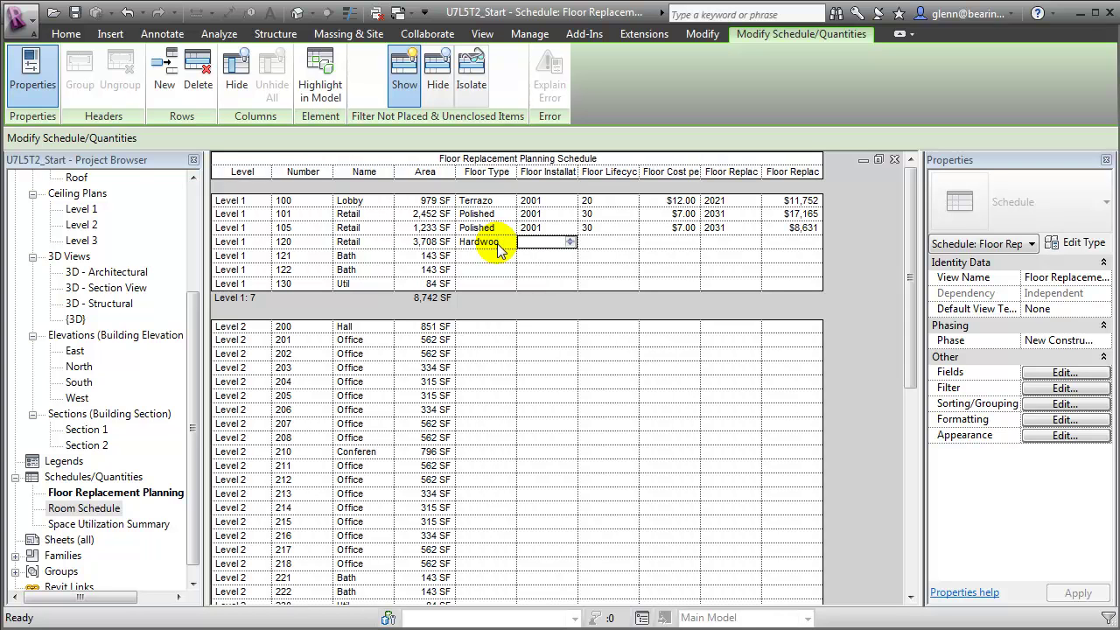
{"action": "type", "text": "2007"}
{"action": "key", "text": "Tab"}
{"action": "type", "text": "5"}
{"action": "key", "text": "Tab"}
{"action": "type", "text": "14"}
{"action": "key", "text": "Tab"}
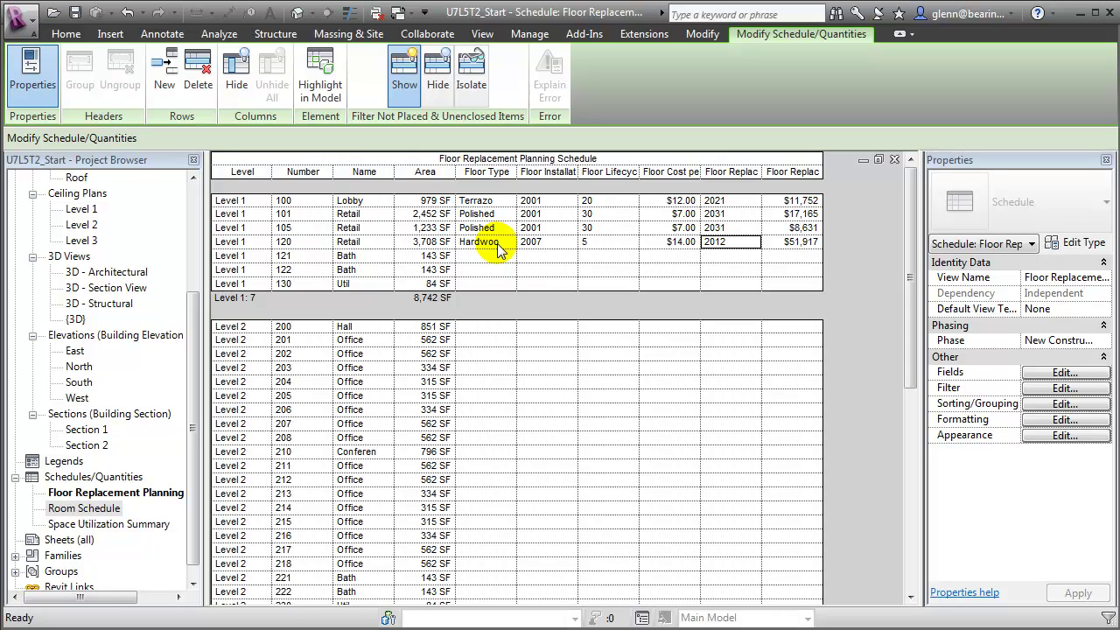
Give room 201 Carpet, installed 2008, 5-year lifecycle, $3 per SF.
{"action": "left_click", "coordinate": [488, 339]}
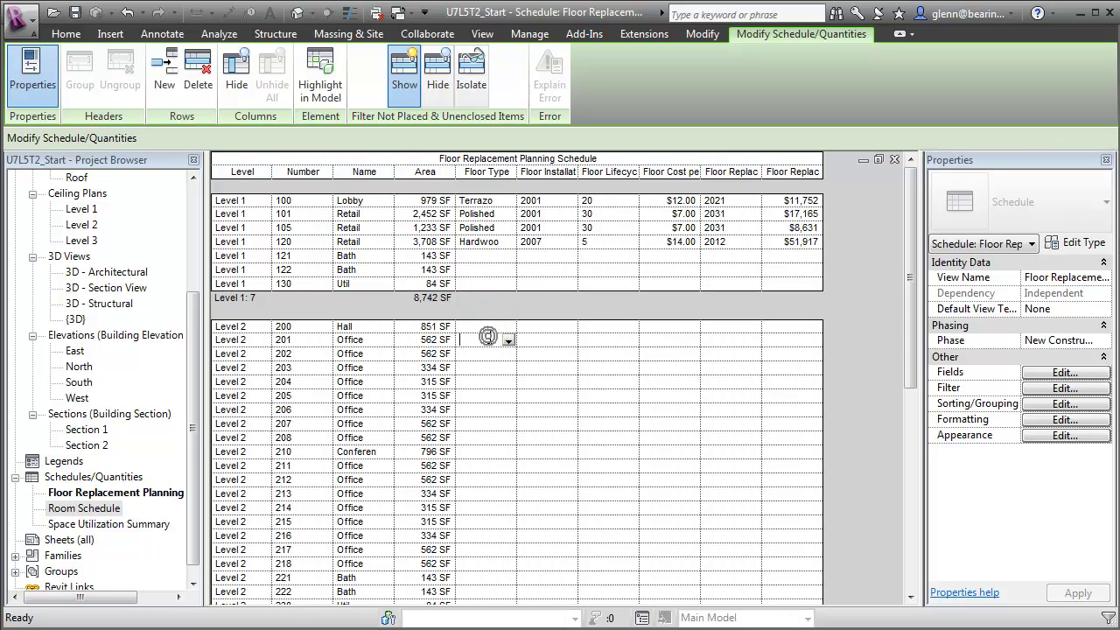
{"action": "type", "text": "Carpet"}
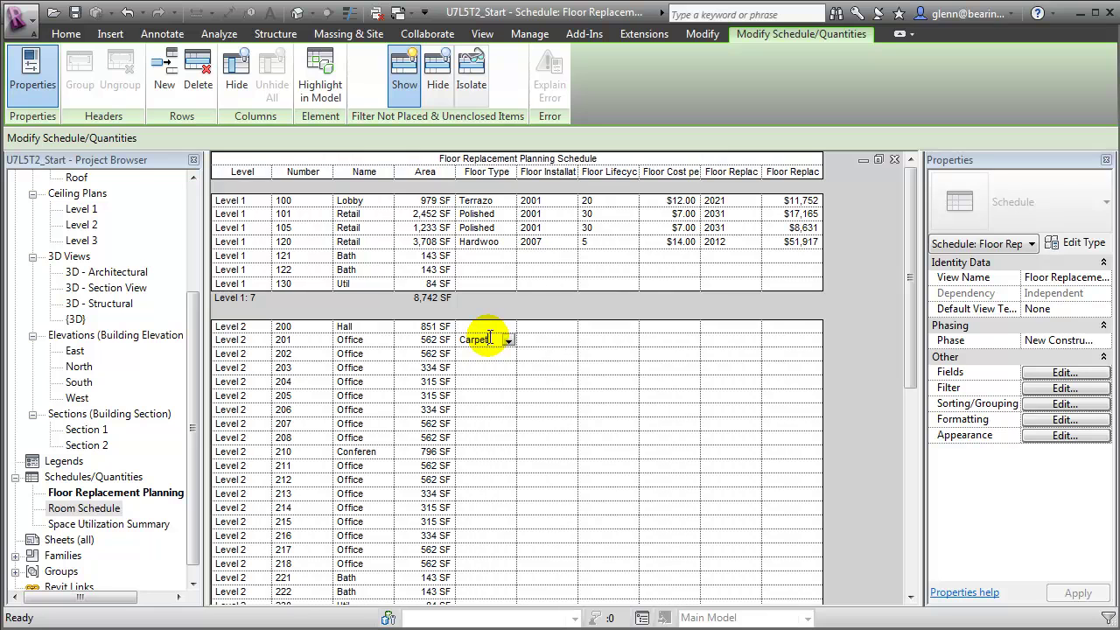
{"action": "key", "text": "Tab"}
{"action": "type", "text": "2008"}
{"action": "key", "text": "Tab"}
{"action": "type", "text": "5"}
{"action": "key", "text": "Tab"}
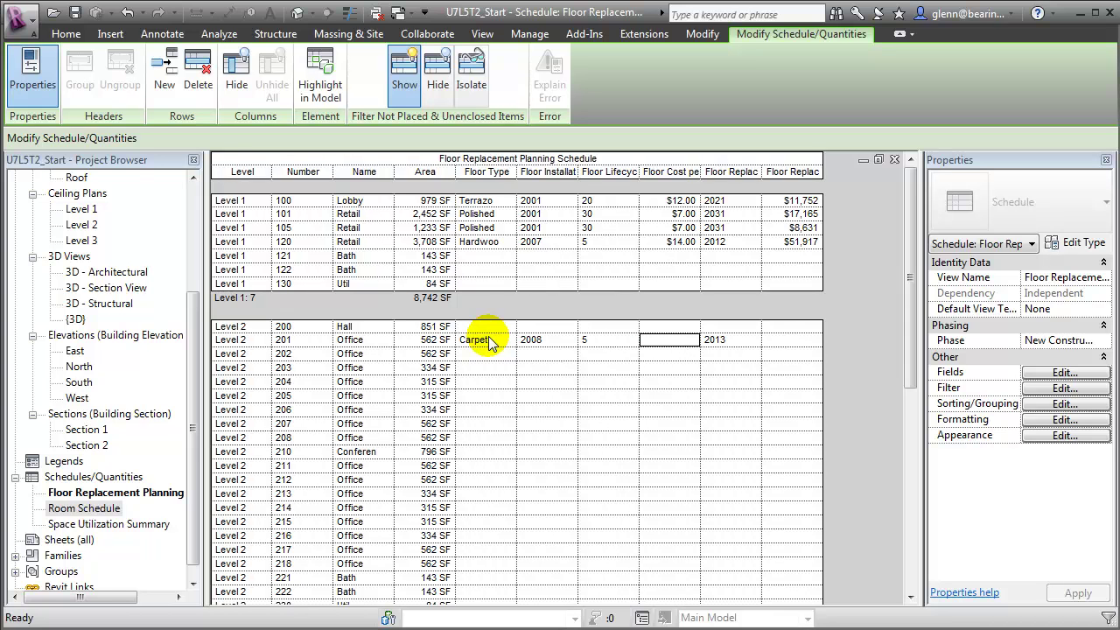
{"action": "type", "text": "3"}
{"action": "key", "text": "Tab"}
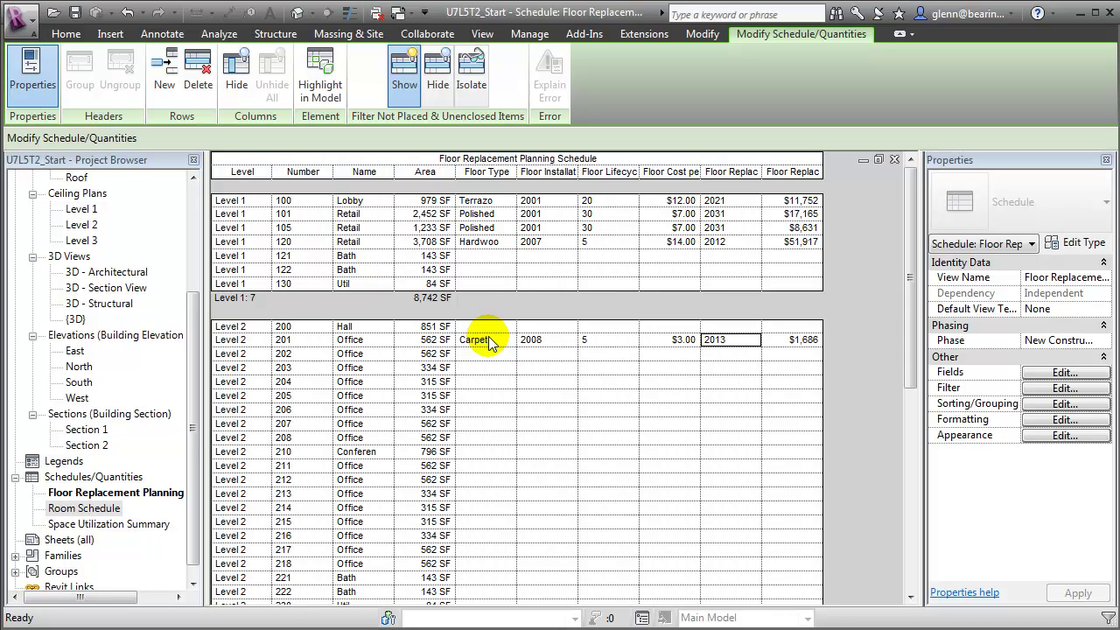
Give room 202 Carpet, installed 2007, 5-year lifecycle, $3 per SF.
{"action": "left_click", "coordinate": [477, 353]}
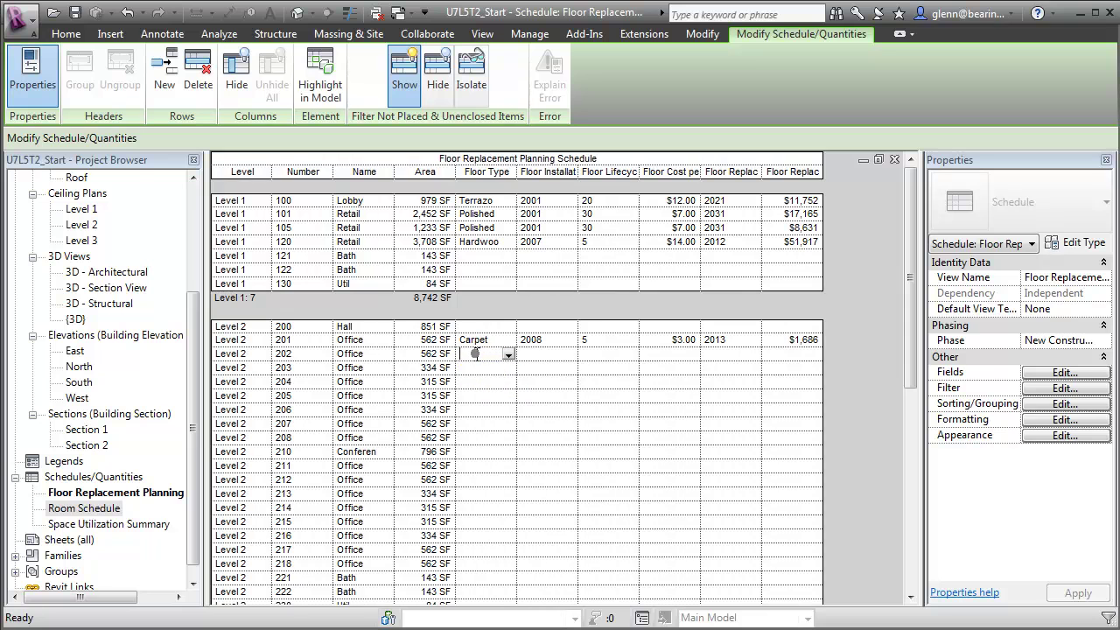
{"action": "type", "text": "Carpet"}
{"action": "key", "text": "Tab"}
{"action": "type", "text": "2007"}
{"action": "key", "text": "Tab"}
{"action": "type", "text": "5"}
{"action": "key", "text": "Tab"}
{"action": "type", "text": "3"}
{"action": "key", "text": "Tab"}
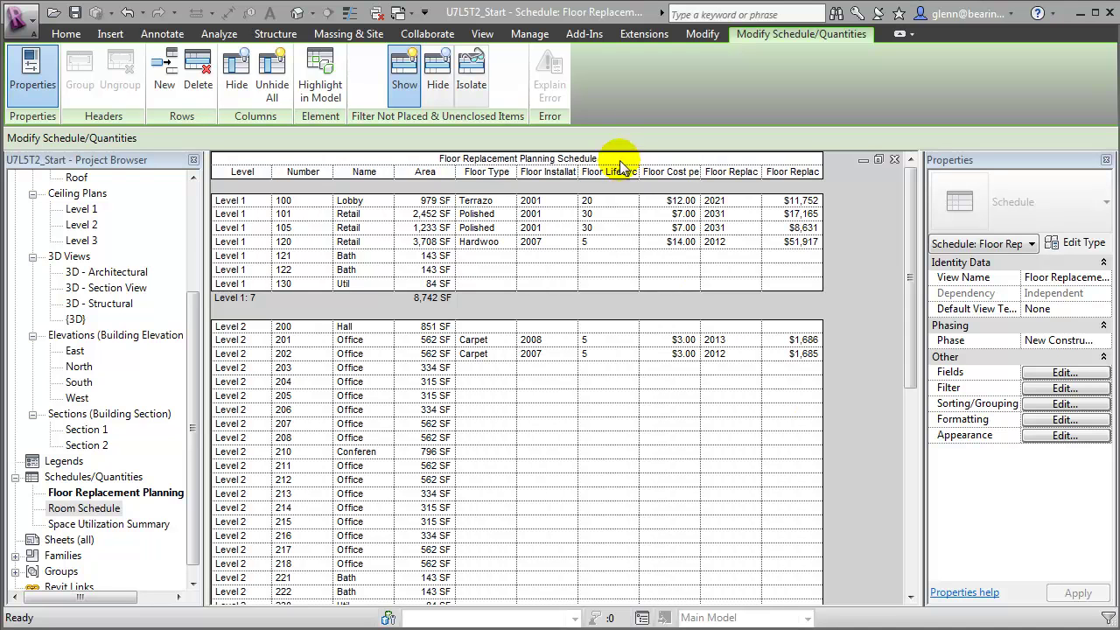
Create a new shared parameter group named Lifecycle Data.
{"action": "left_click", "coordinate": [537, 35]}
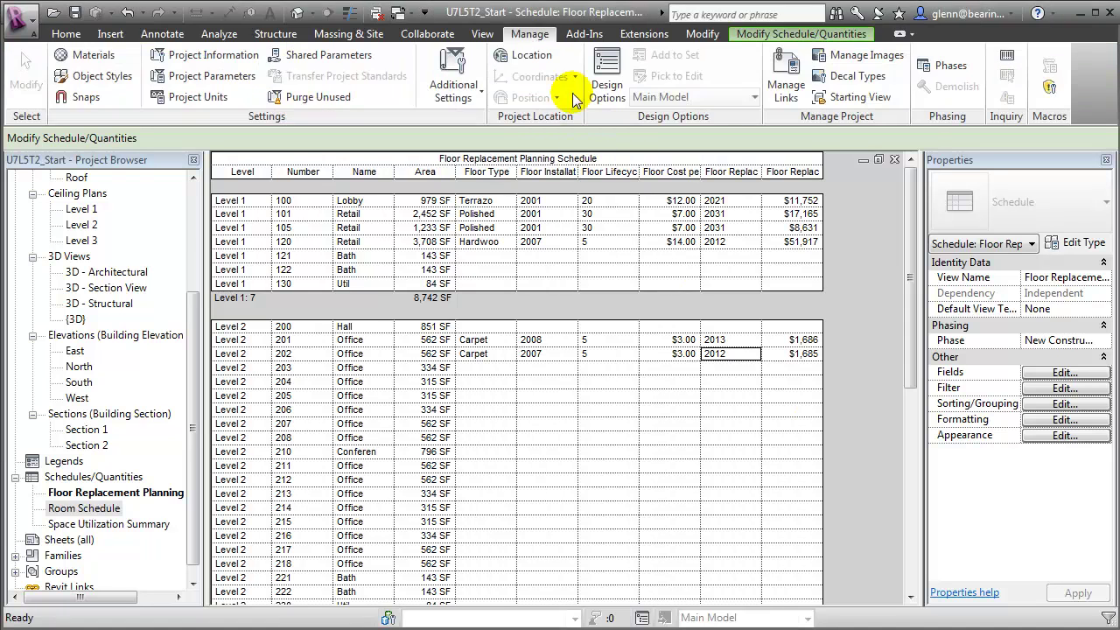
{"action": "left_click", "coordinate": [329, 55]}
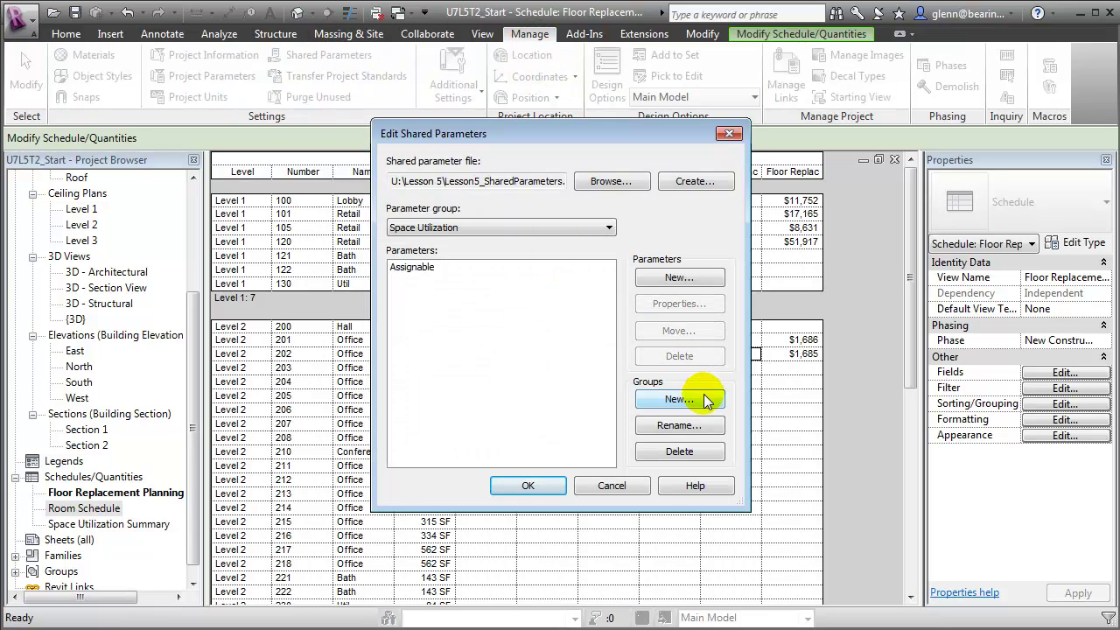
{"action": "left_click", "coordinate": [705, 394]}
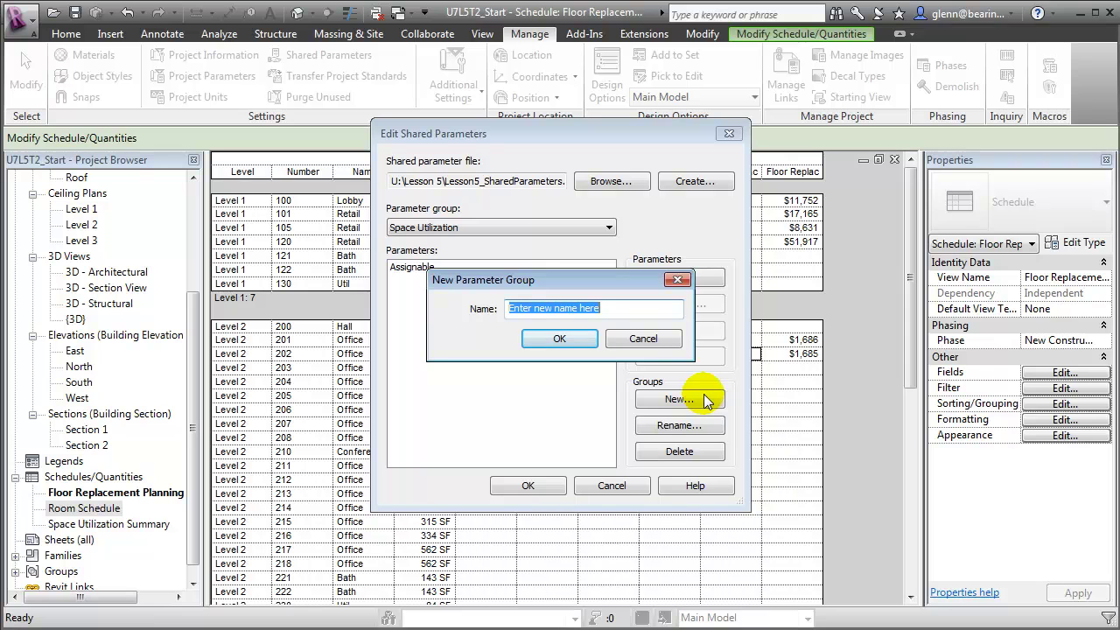
{"action": "type", "text": "Lifecycle Data"}
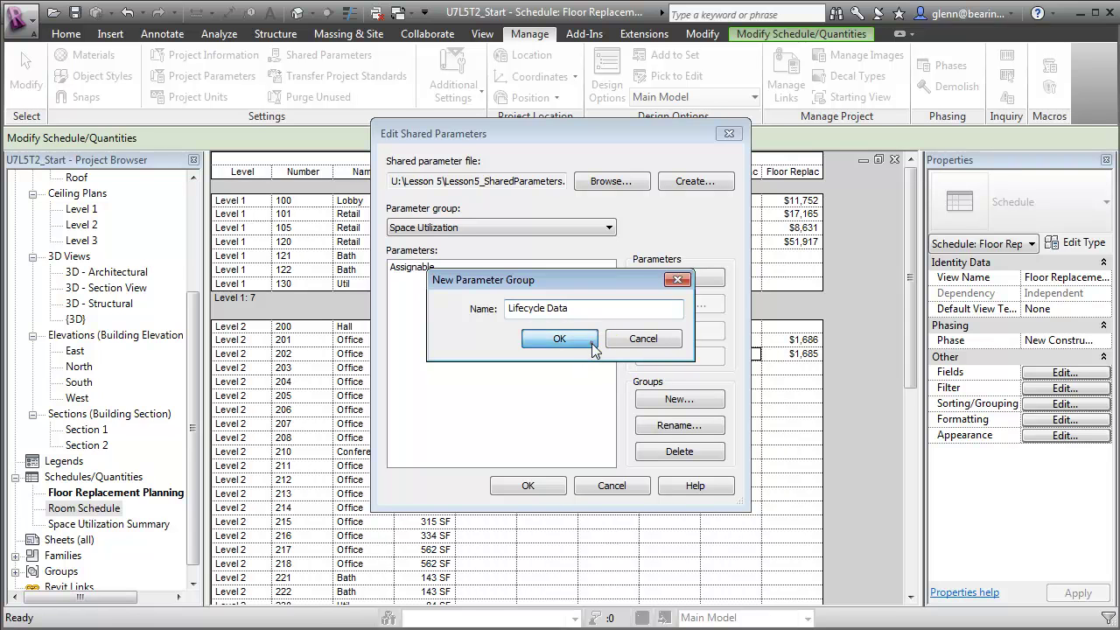
{"action": "left_click", "coordinate": [565, 339]}
Add an Integer shared parameter named Installation Year to the group.
{"action": "left_click", "coordinate": [674, 280]}
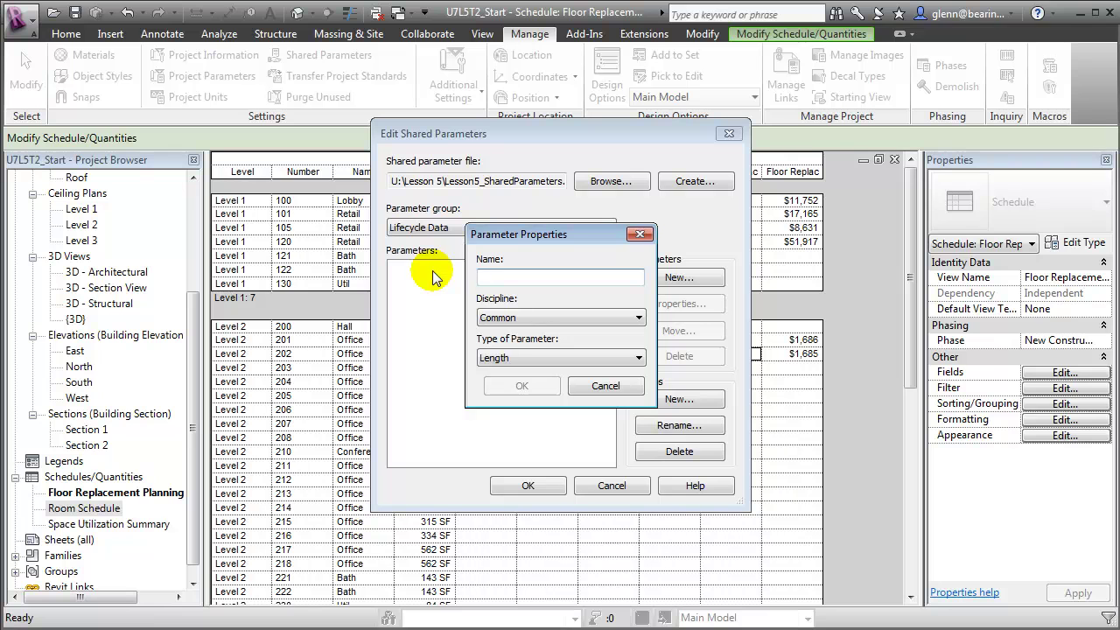
{"action": "type", "text": "Installati"}
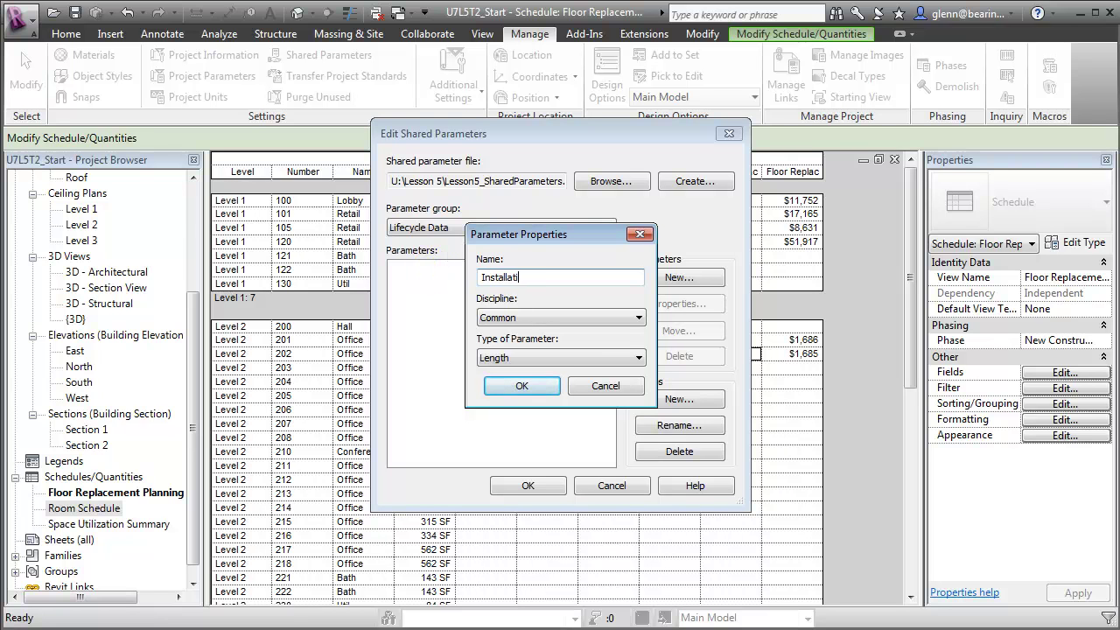
{"action": "left_click", "coordinate": [524, 358]}
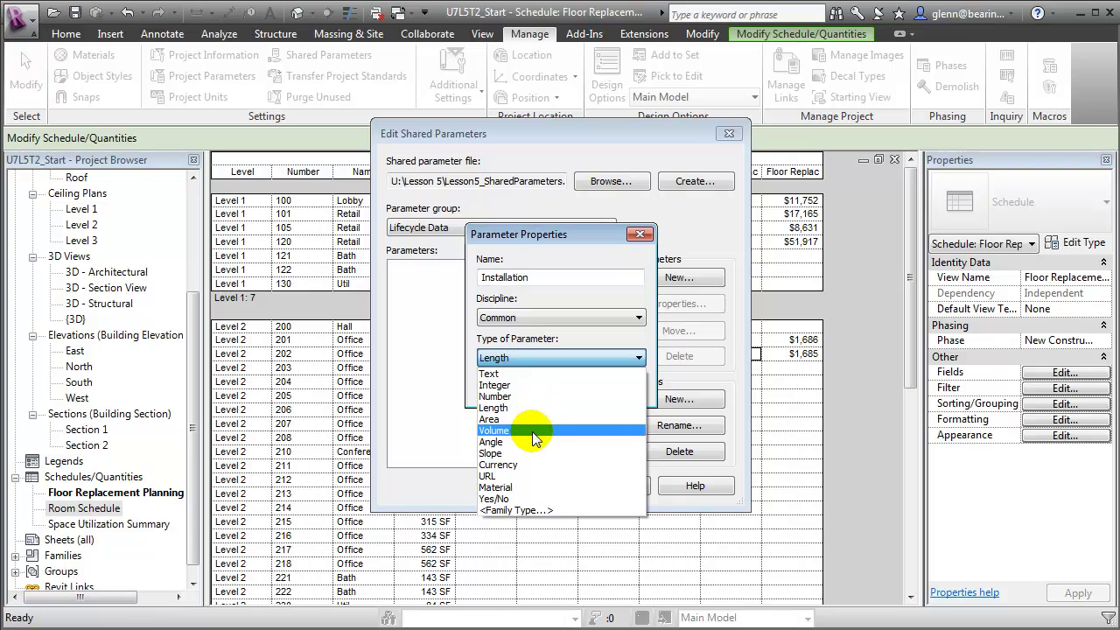
{"action": "left_click", "coordinate": [527, 385]}
{"action": "left_click", "coordinate": [530, 387]}
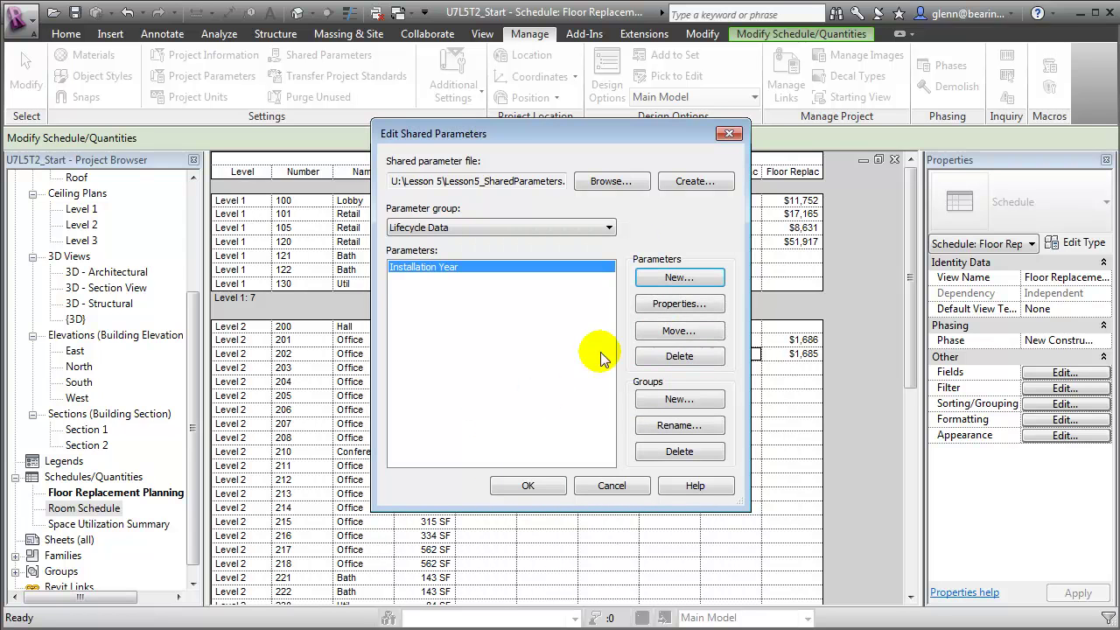
Add an Integer shared parameter named Lifecycle to the group.
{"action": "left_click", "coordinate": [694, 279]}
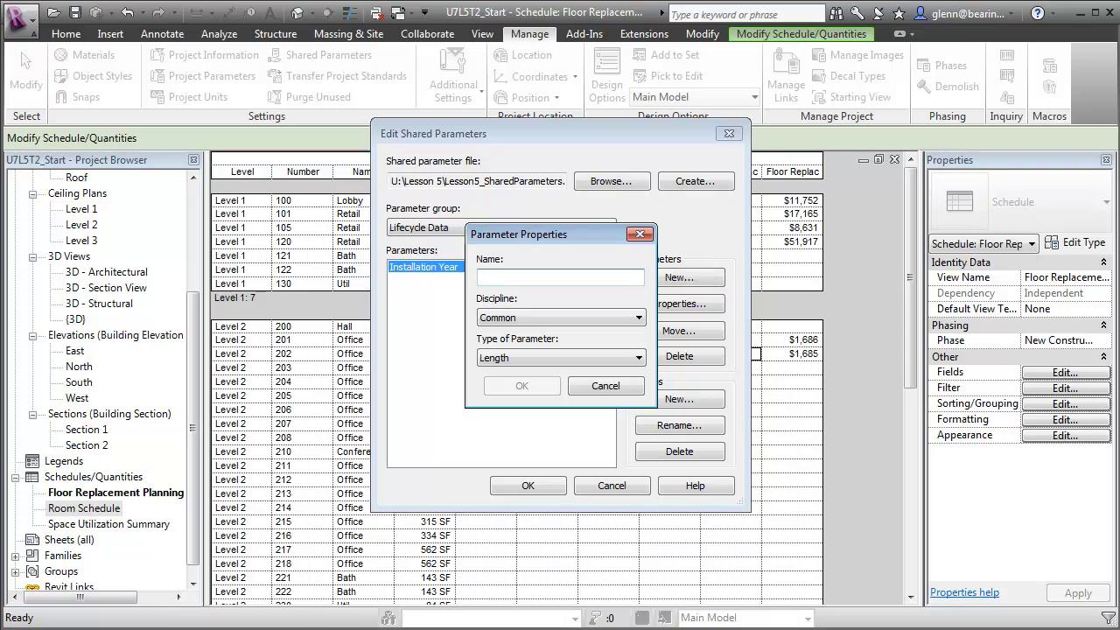
{"action": "type", "text": "Lifecycle"}
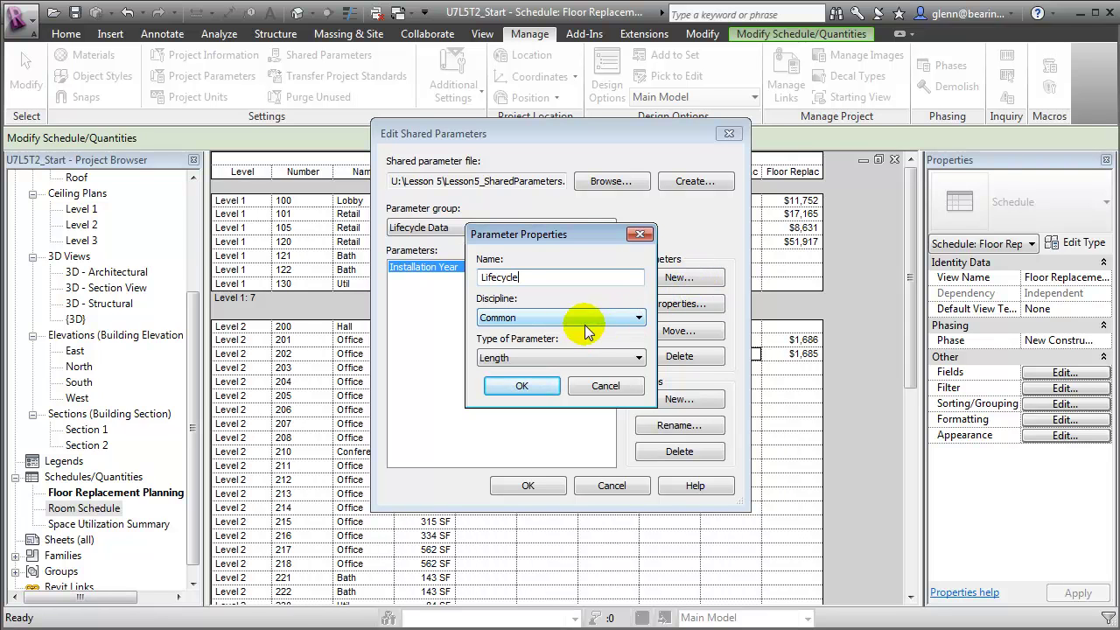
{"action": "left_click", "coordinate": [546, 357]}
{"action": "left_click", "coordinate": [541, 385]}
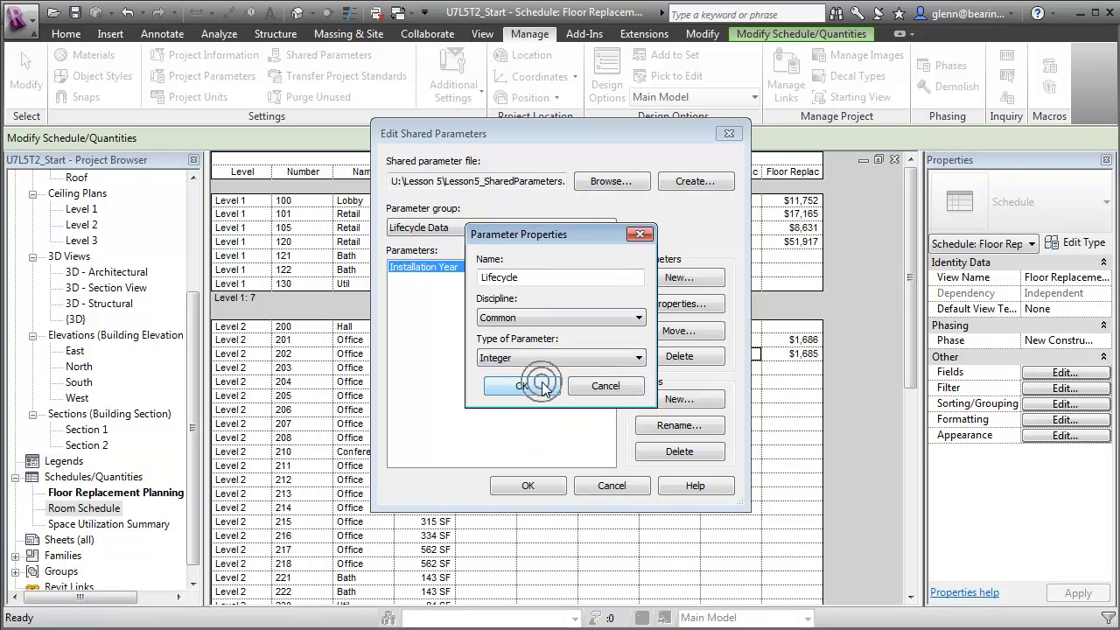
{"action": "left_click", "coordinate": [524, 386]}
Add a Currency shared parameter named Replacement Cost and close the shared parameters editor.
{"action": "key", "text": "alt+n"}
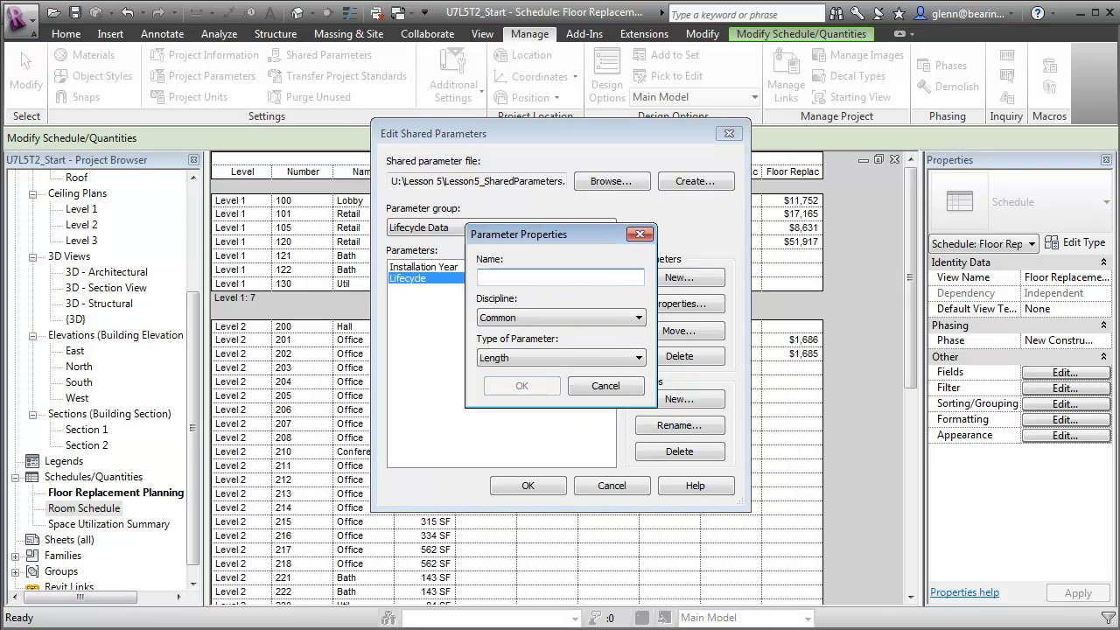
{"action": "type", "text": "Replacement Cost"}
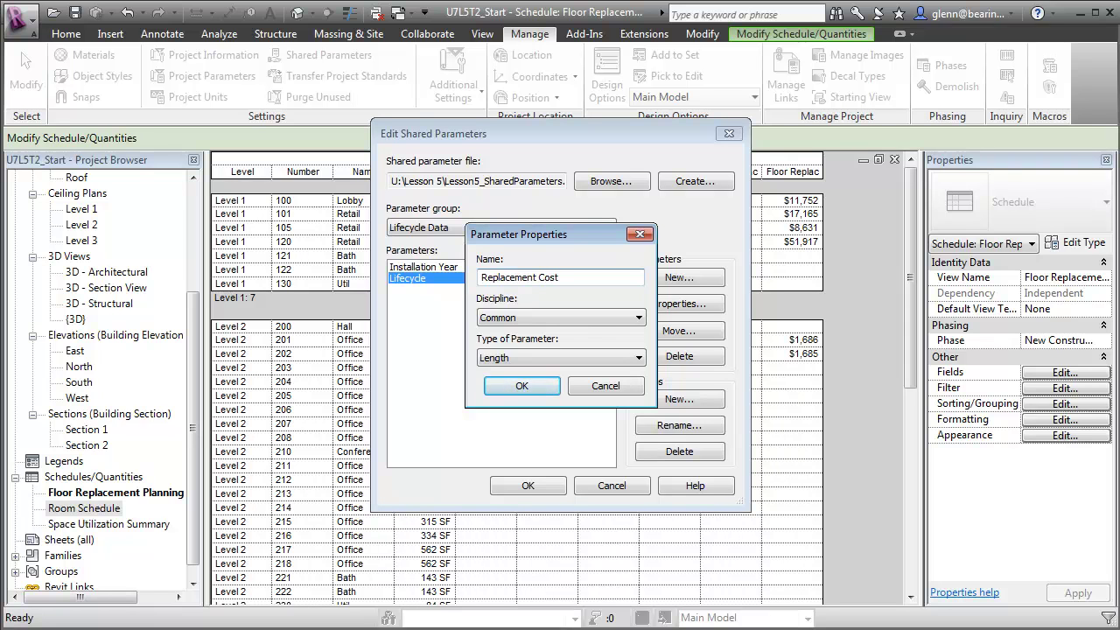
{"action": "left_click", "coordinate": [563, 352]}
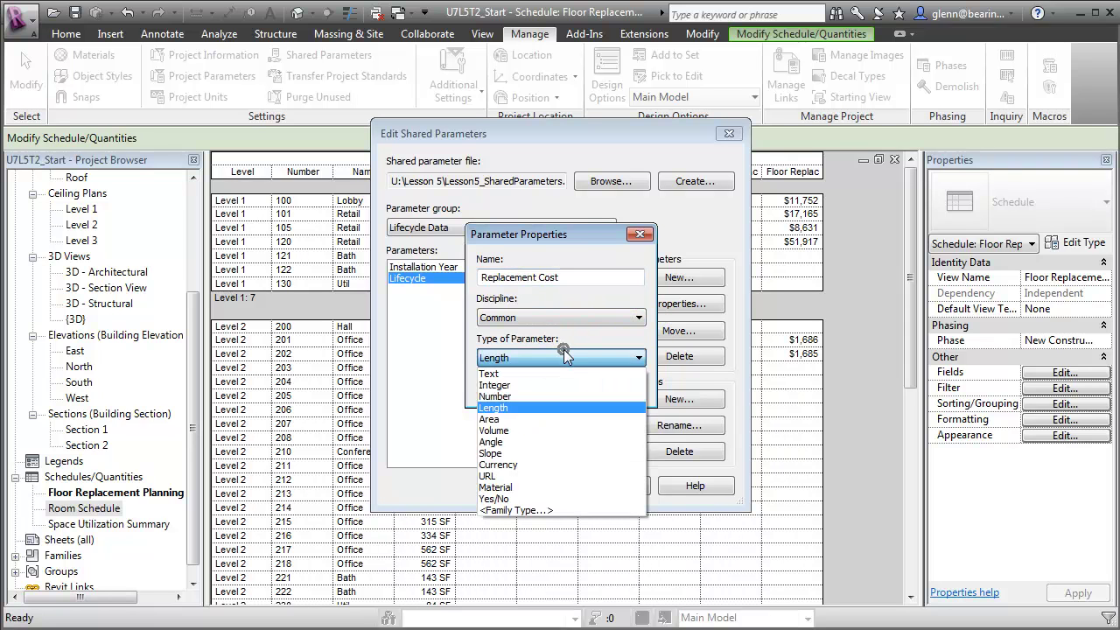
{"action": "left_click", "coordinate": [523, 465]}
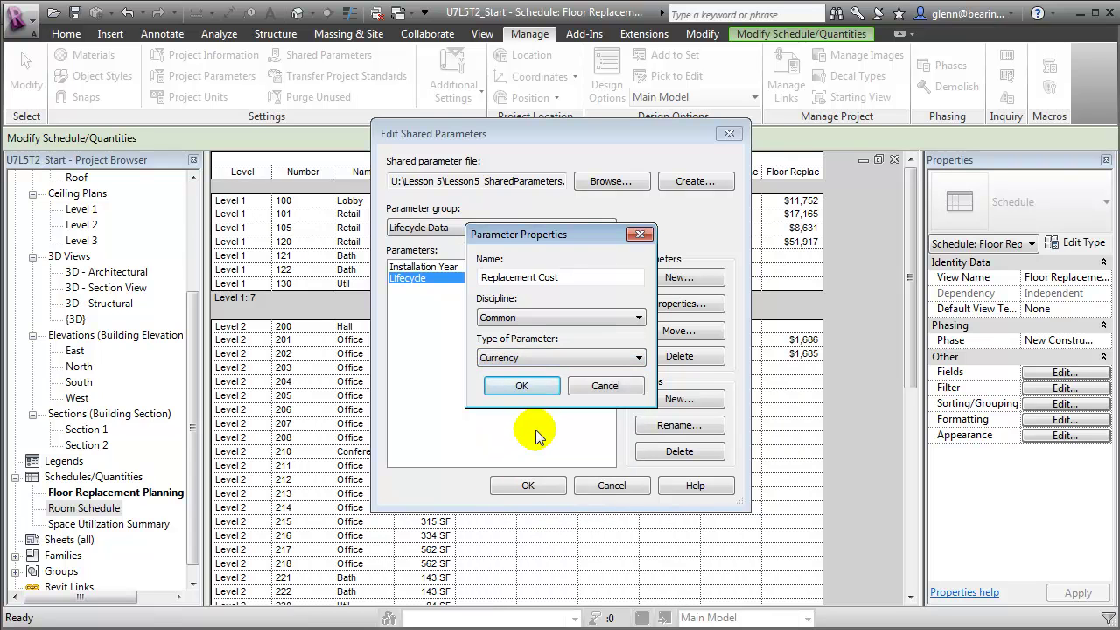
{"action": "left_click", "coordinate": [525, 386]}
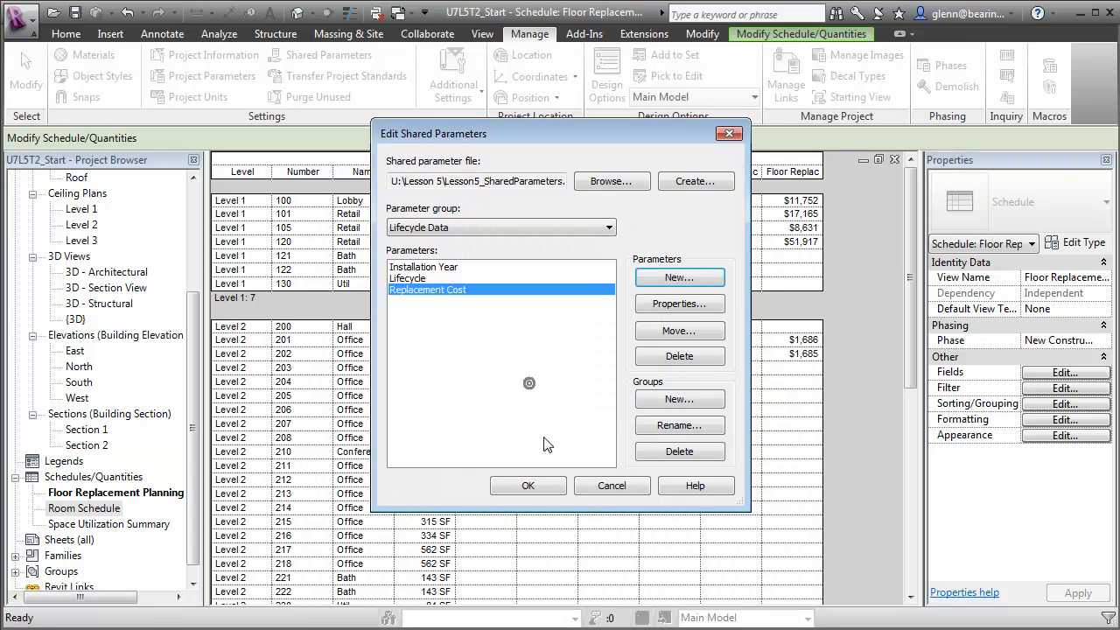
{"action": "left_click", "coordinate": [542, 487]}
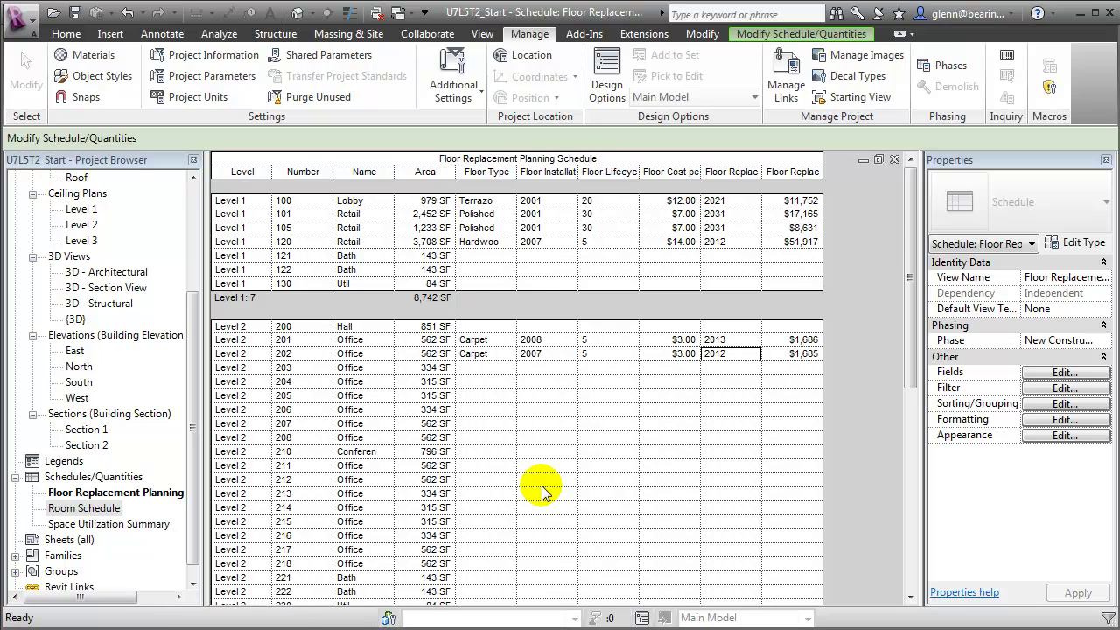
Add a project parameter based on the shared Installation Year parameter.
{"action": "left_click", "coordinate": [244, 78]}
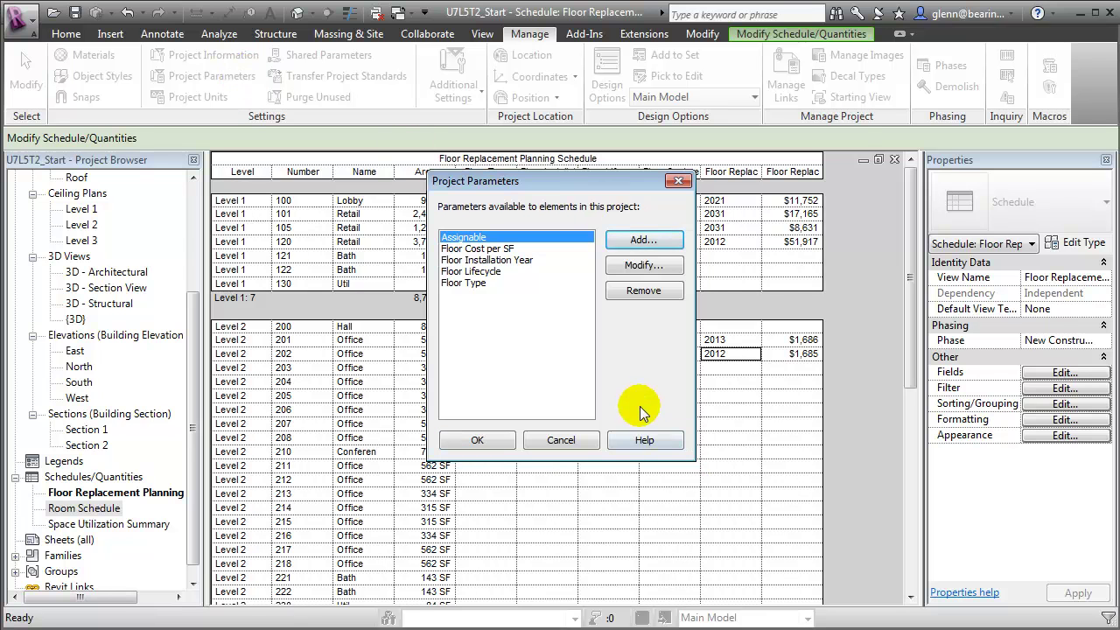
{"action": "left_click", "coordinate": [641, 241]}
{"action": "left_click", "coordinate": [332, 214]}
{"action": "left_click", "coordinate": [470, 271]}
{"action": "left_click", "coordinate": [477, 263]}
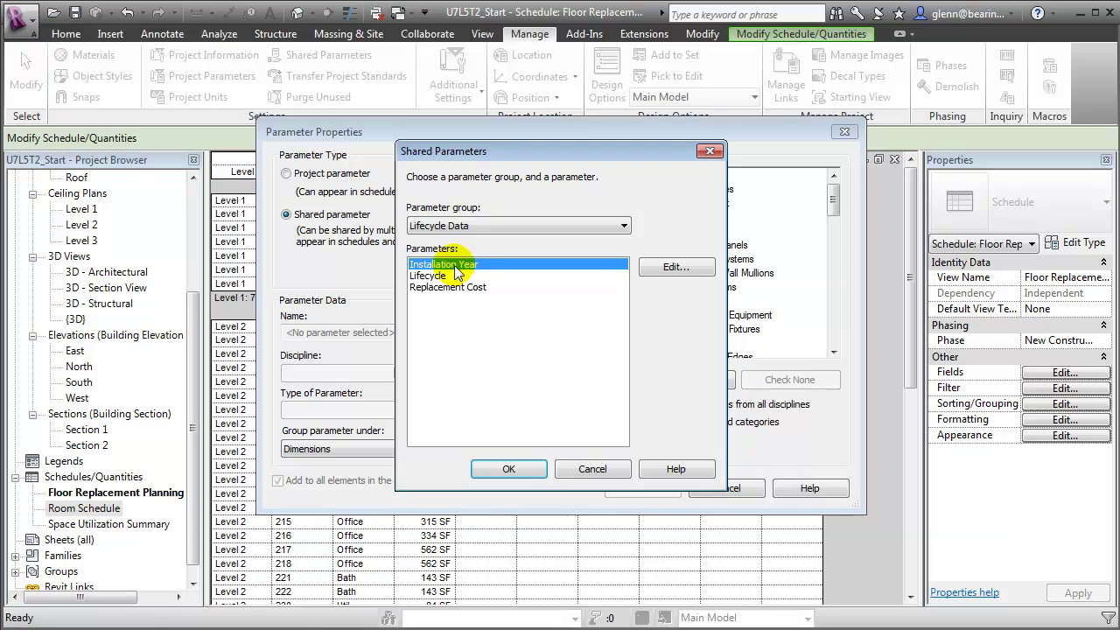
{"action": "left_click", "coordinate": [508, 470]}
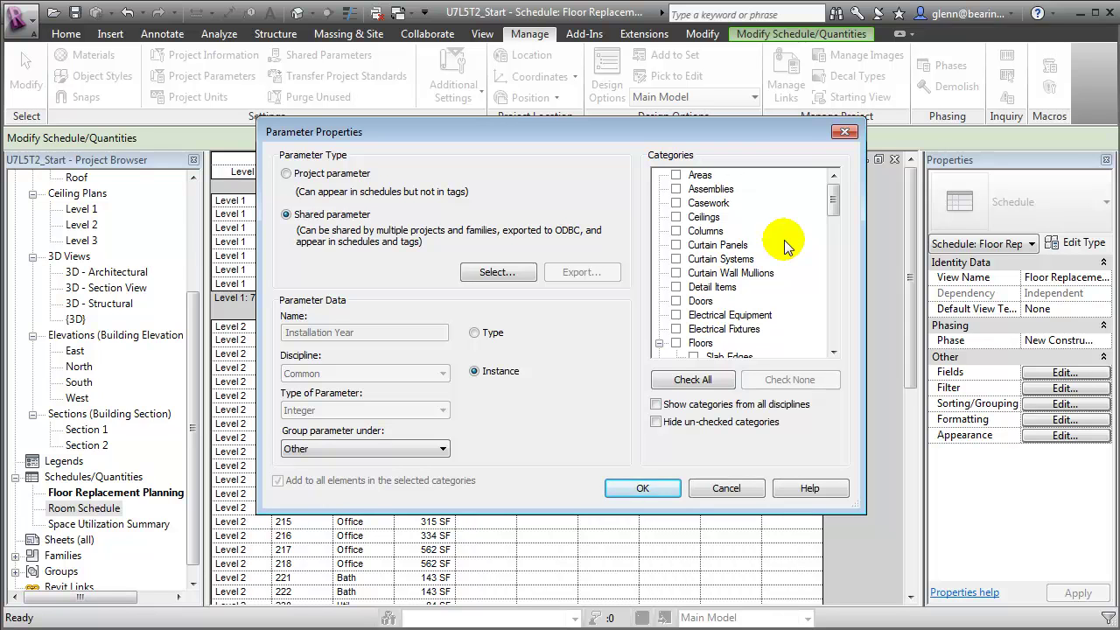
Apply Installation Year to Doors, Furniture, Plumbing Fixtures and Windows, and confirm it.
{"action": "left_click", "coordinate": [676, 302]}
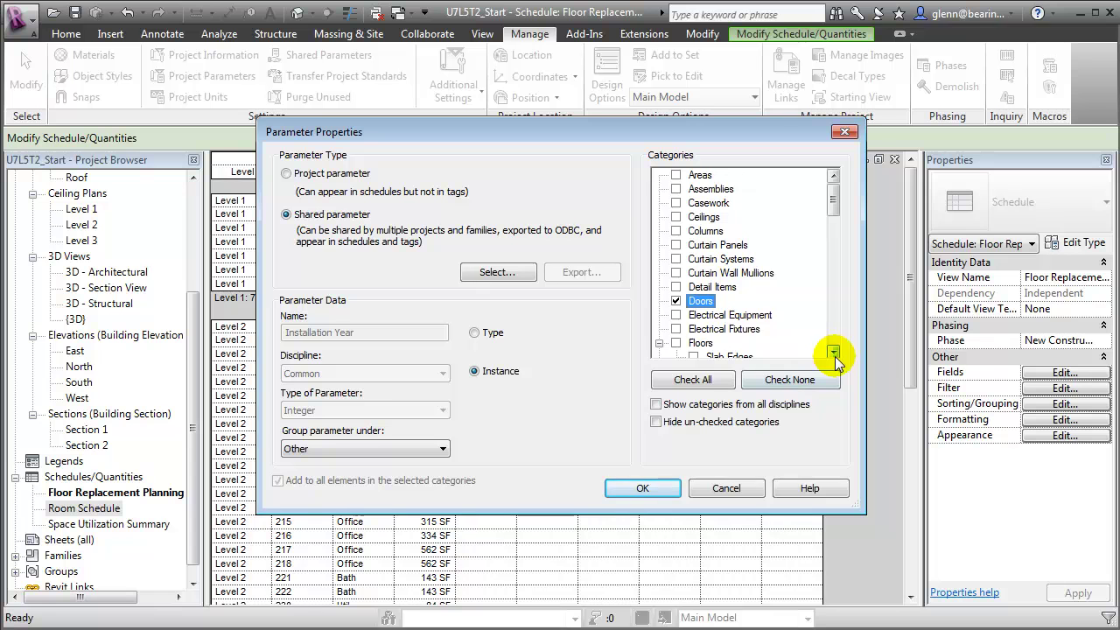
{"action": "left_click", "coordinate": [834, 352]}
{"action": "left_click", "coordinate": [834, 352]}
{"action": "left_click", "coordinate": [675, 314]}
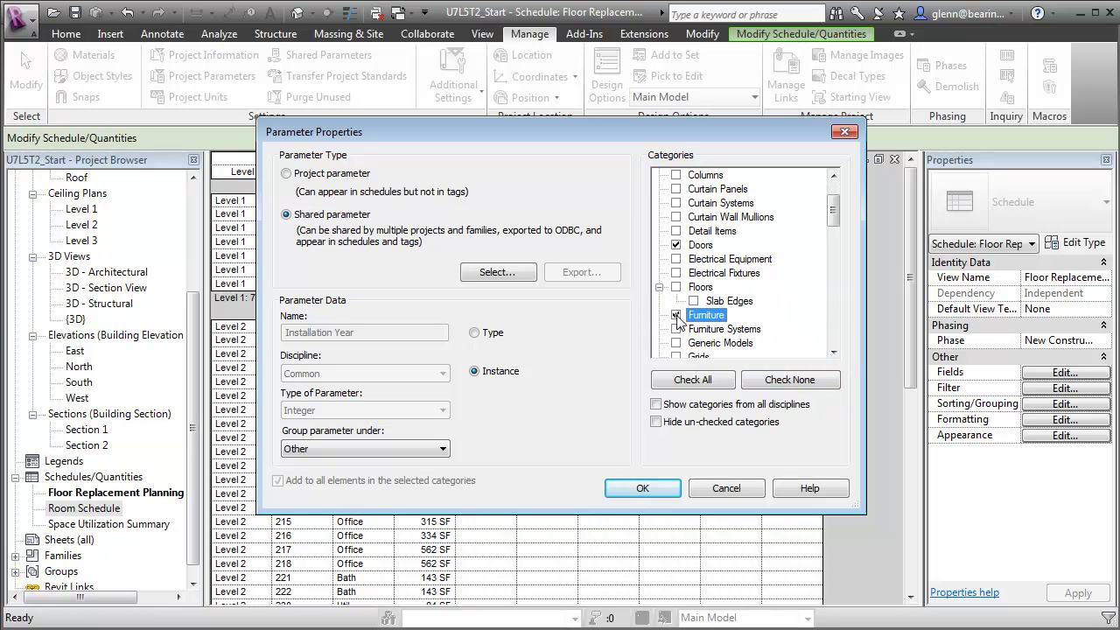
{"action": "left_click", "coordinate": [834, 352]}
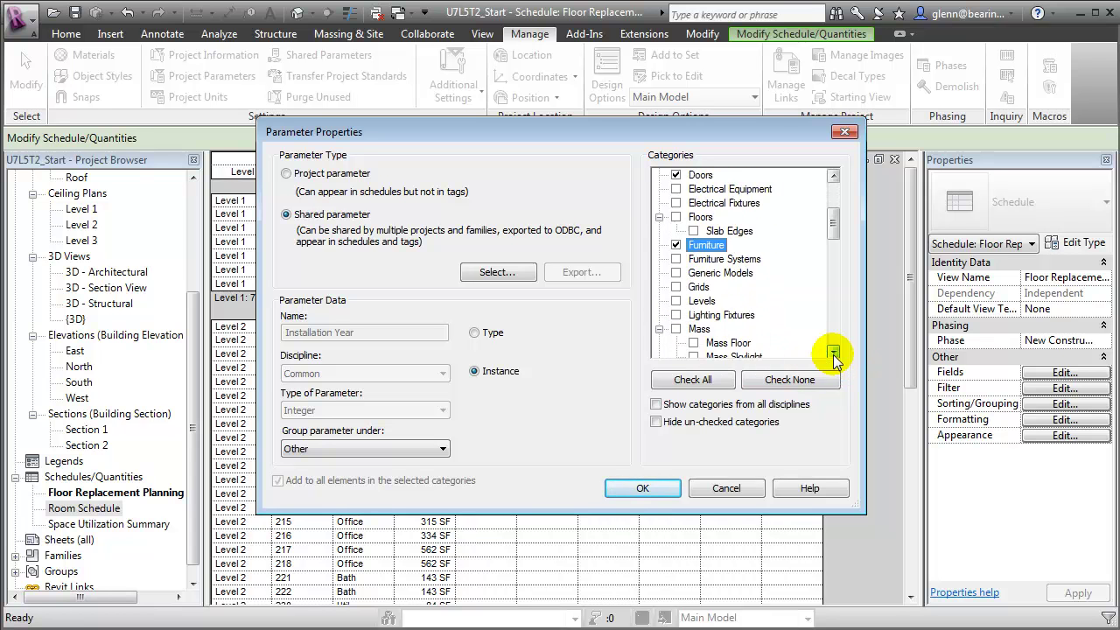
{"action": "scroll", "coordinate": [833, 355], "scroll_direction": "down", "scroll_amount": 3}
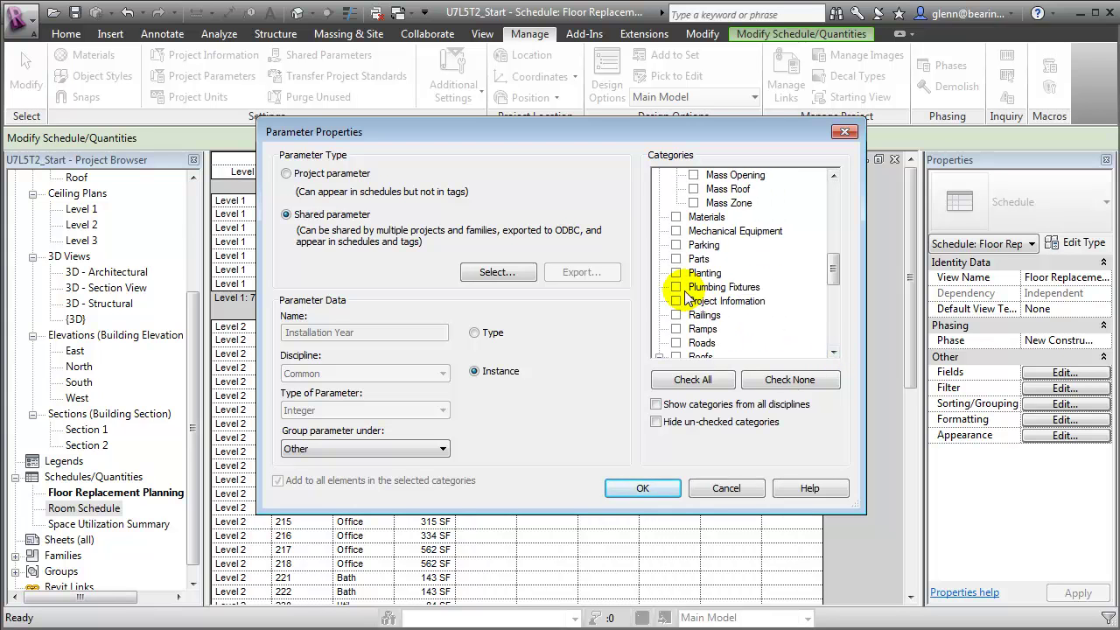
{"action": "left_click", "coordinate": [675, 287]}
{"action": "left_click_drag", "start_coordinate": [834, 264], "coordinate": [838, 330]}
{"action": "left_click", "coordinate": [675, 343]}
{"action": "left_click", "coordinate": [645, 488]}
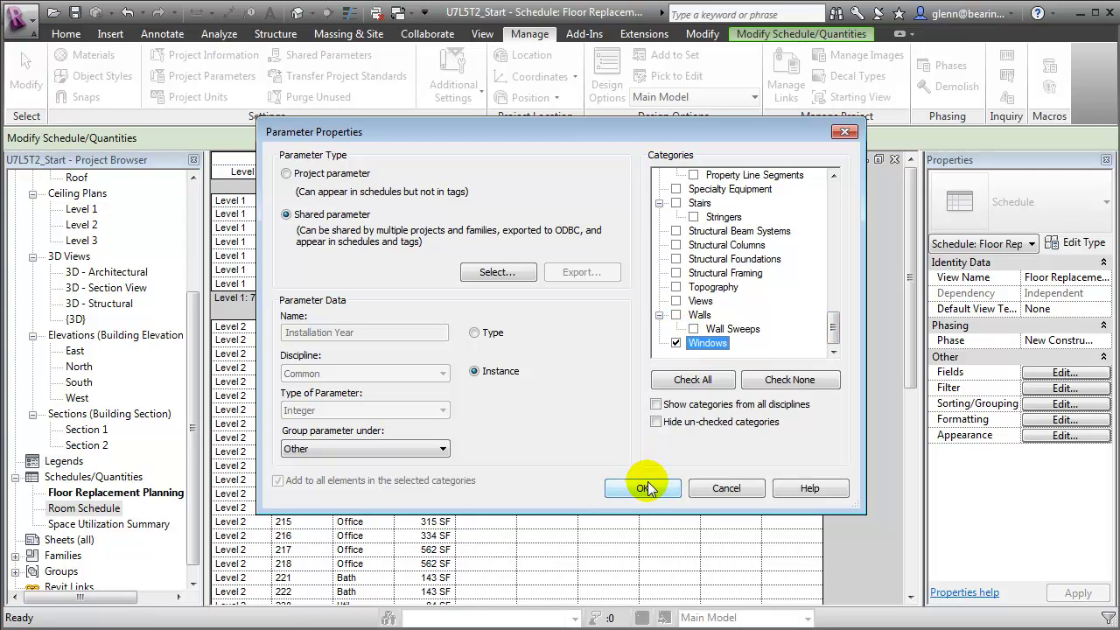
Add another project parameter based on the shared Lifecycle parameter.
{"action": "left_click", "coordinate": [640, 241]}
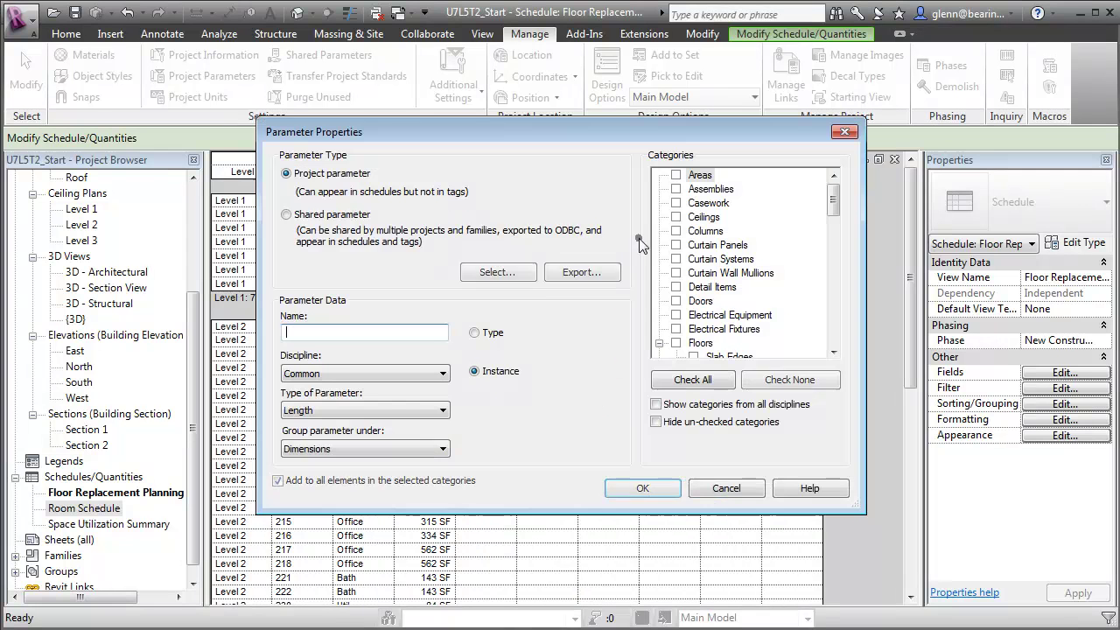
{"action": "left_click", "coordinate": [286, 215]}
{"action": "left_click", "coordinate": [497, 273]}
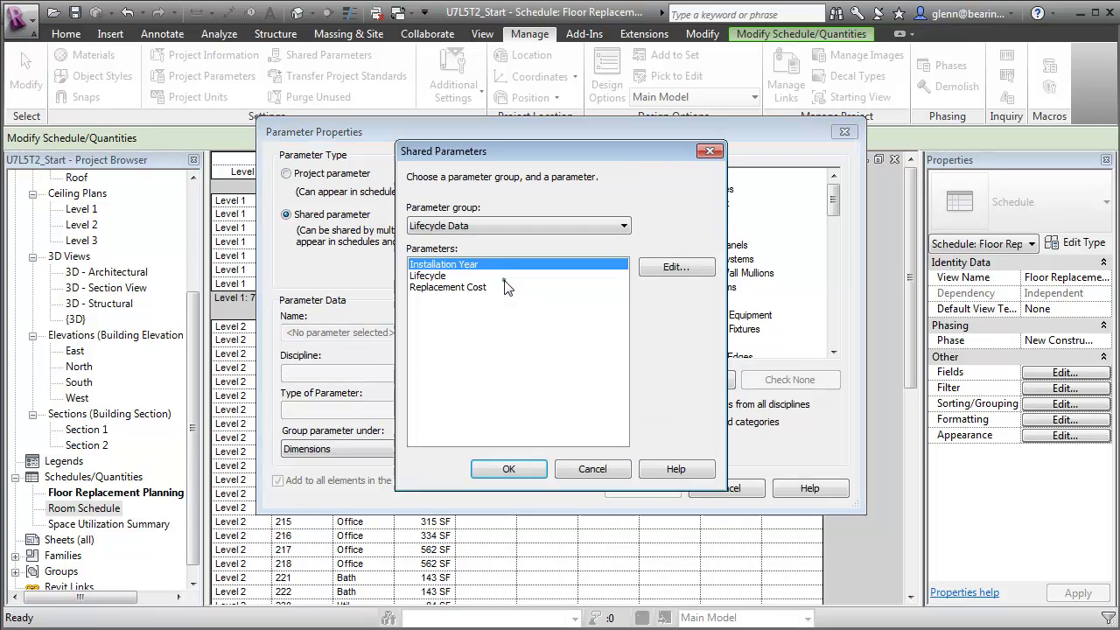
{"action": "left_click", "coordinate": [446, 277]}
{"action": "left_click", "coordinate": [539, 472]}
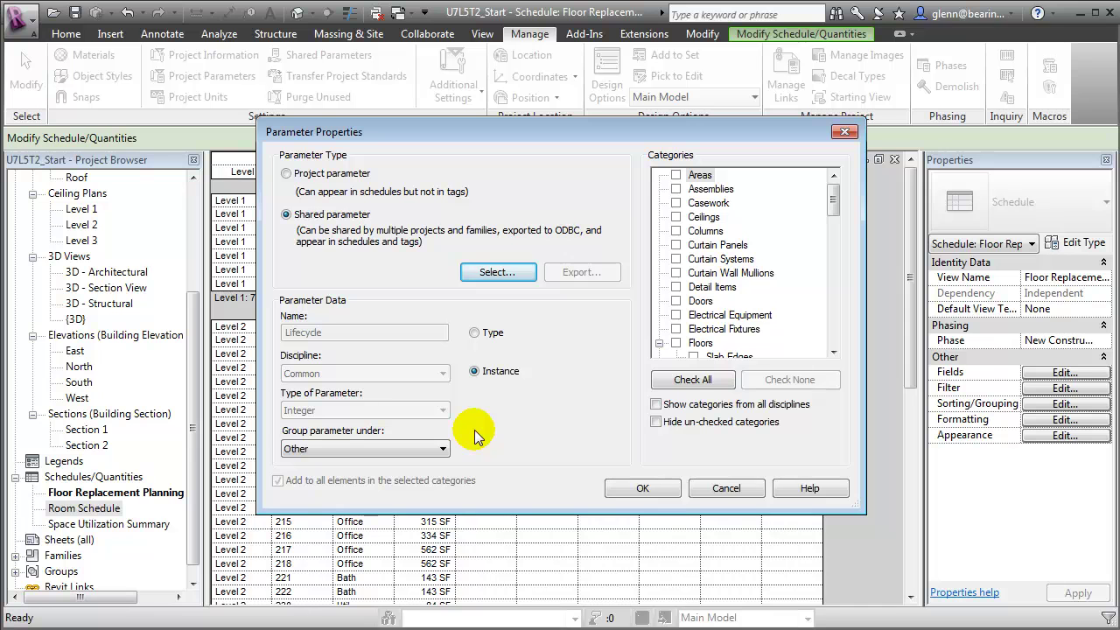
Apply Lifecycle to Doors, Furniture, Plumbing Fixtures and Windows, and confirm it.
{"action": "left_click", "coordinate": [676, 300]}
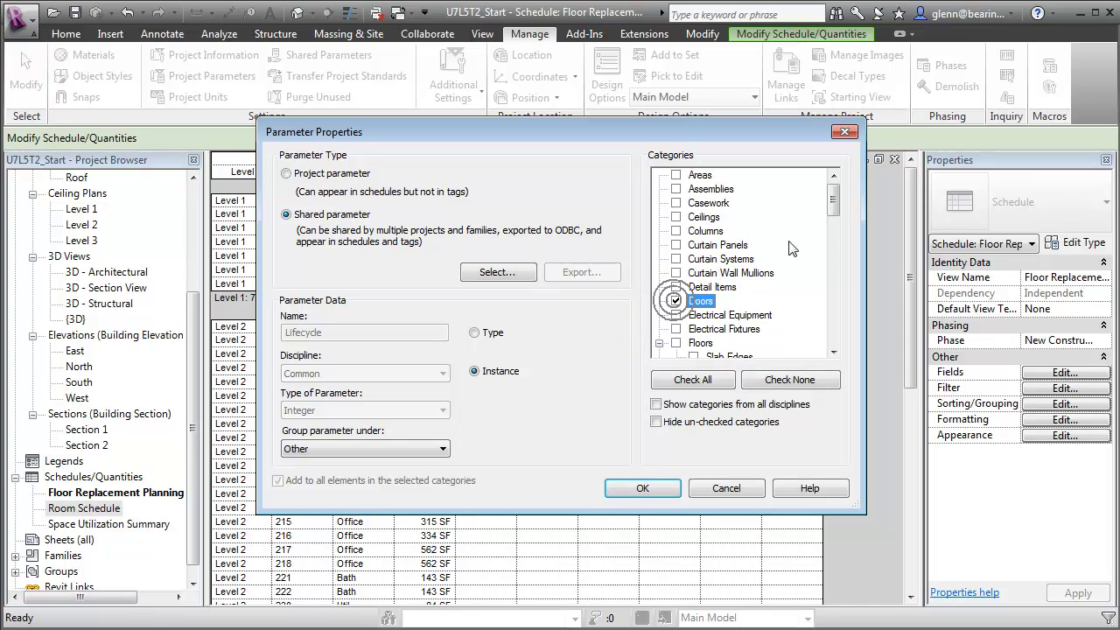
{"action": "left_click_drag", "start_coordinate": [832, 201], "coordinate": [835, 229]}
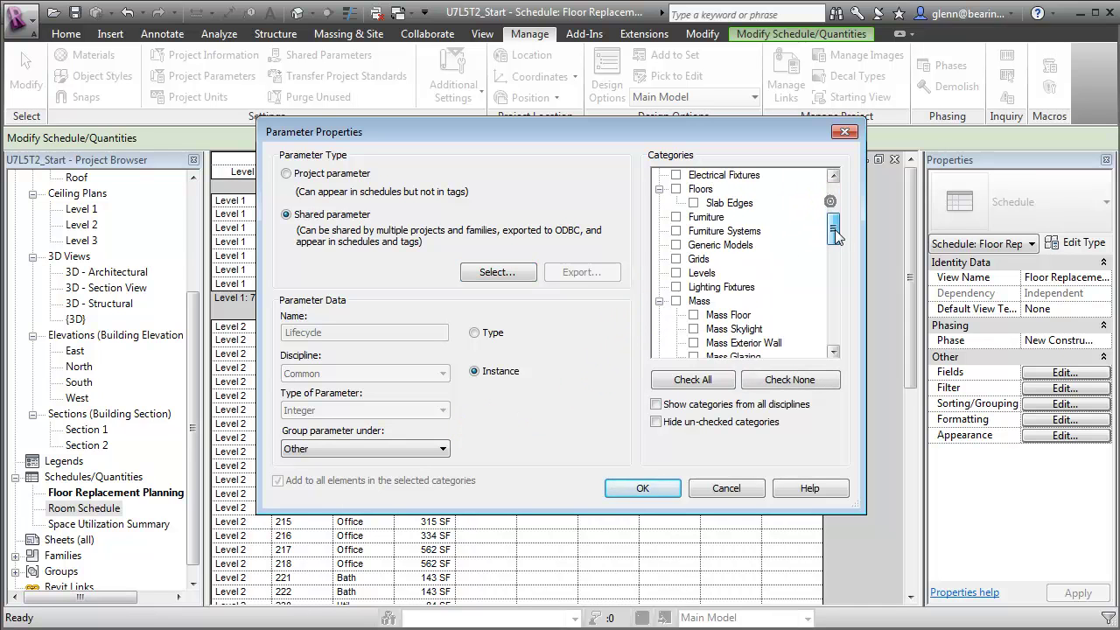
{"action": "left_click", "coordinate": [675, 217]}
{"action": "left_click_drag", "start_coordinate": [837, 235], "coordinate": [834, 277]}
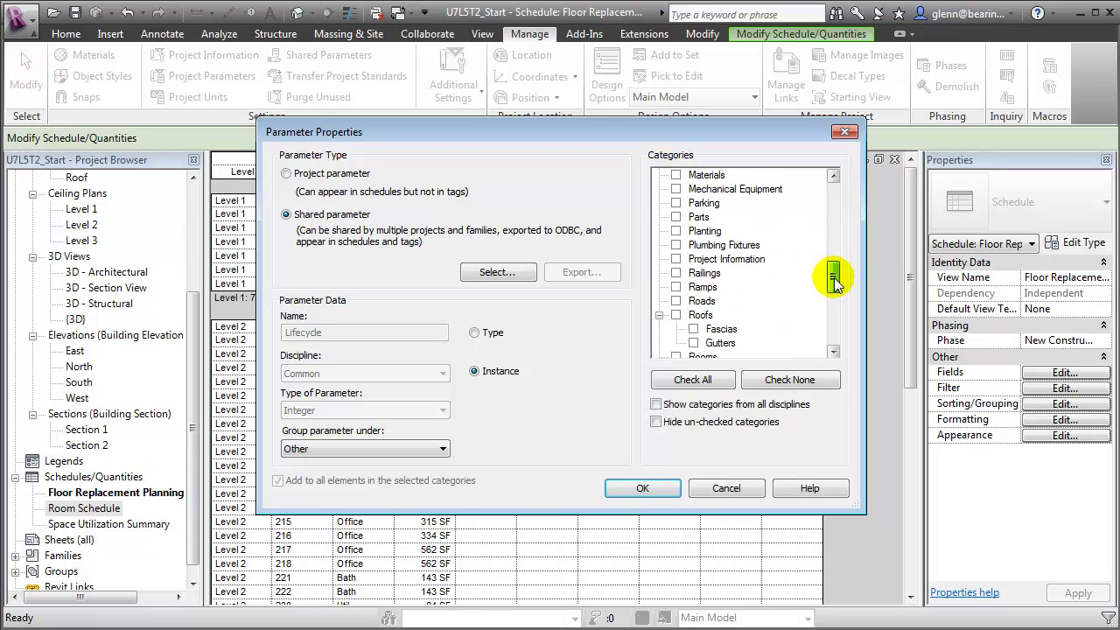
{"action": "left_click", "coordinate": [675, 245]}
{"action": "left_click_drag", "start_coordinate": [836, 282], "coordinate": [845, 345]}
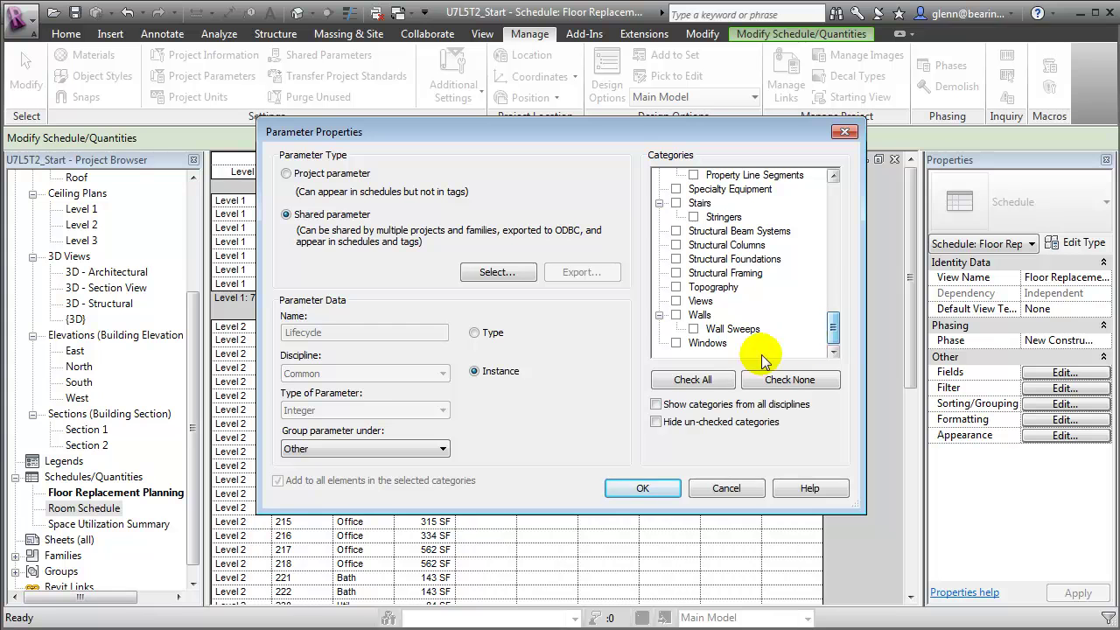
{"action": "left_click", "coordinate": [675, 343]}
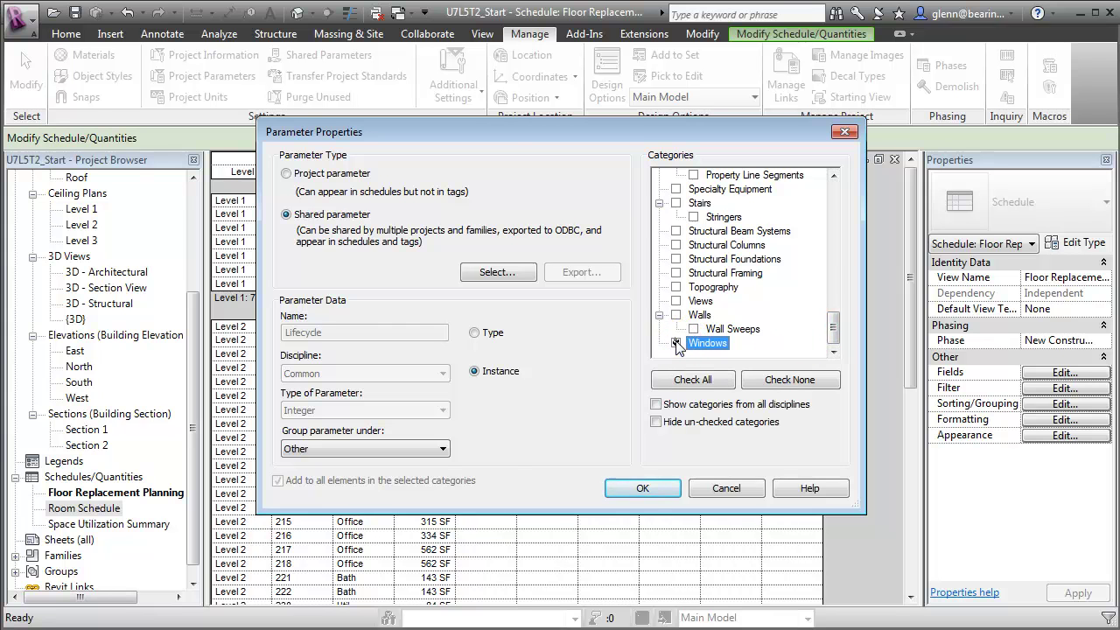
{"action": "left_click", "coordinate": [642, 488]}
Add a project parameter based on the shared Replacement Cost parameter.
{"action": "left_click", "coordinate": [643, 243]}
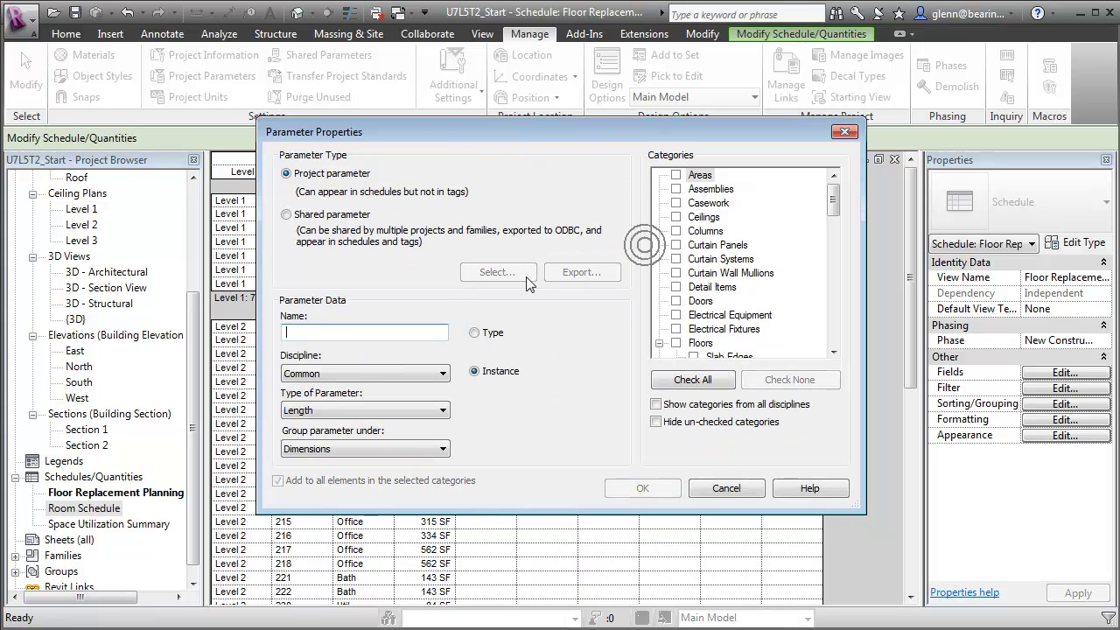
{"action": "left_click", "coordinate": [349, 219]}
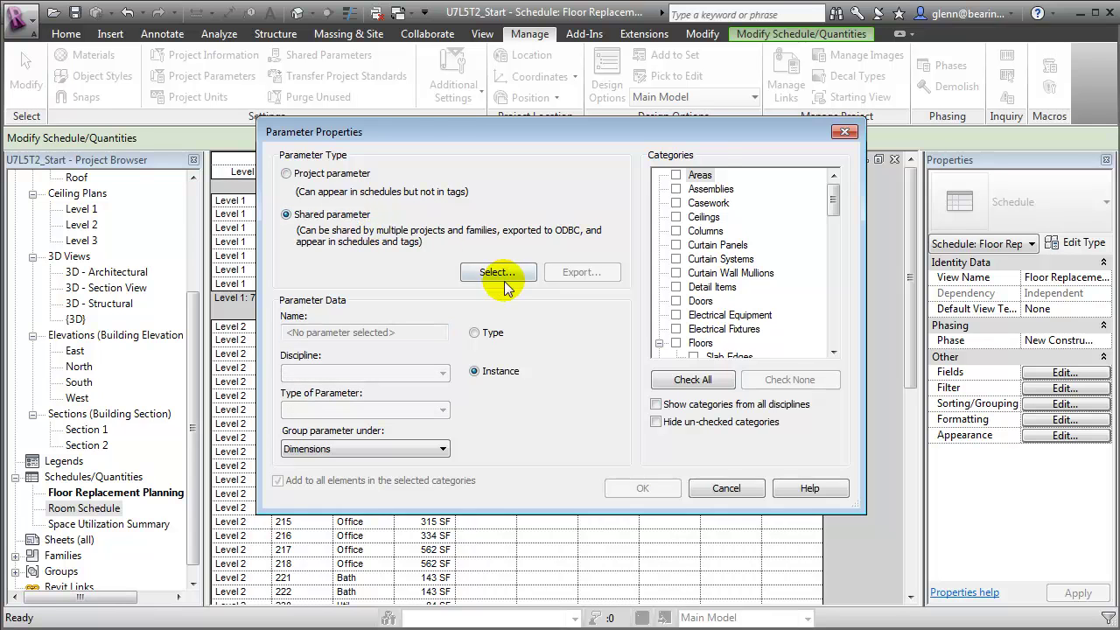
{"action": "left_click", "coordinate": [497, 272]}
{"action": "left_click", "coordinate": [472, 287]}
{"action": "left_click", "coordinate": [505, 470]}
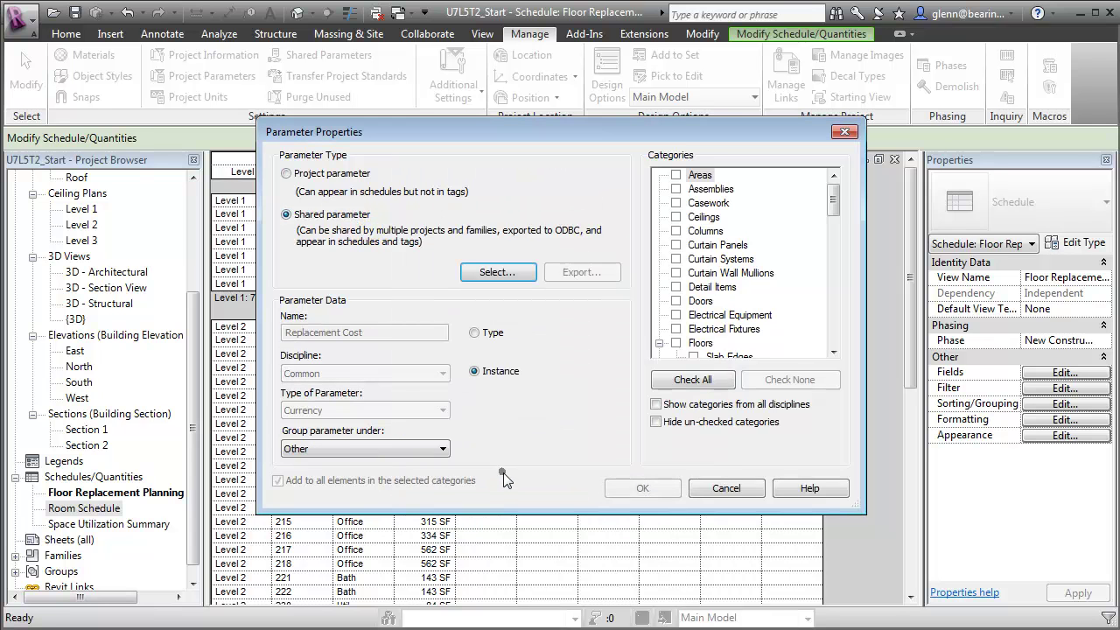
Apply Replacement Cost to Doors, Furniture, Plumbing Fixtures and Windows, then close Project Parameters.
{"action": "left_click", "coordinate": [676, 301]}
{"action": "left_click_drag", "start_coordinate": [836, 217], "coordinate": [835, 234]}
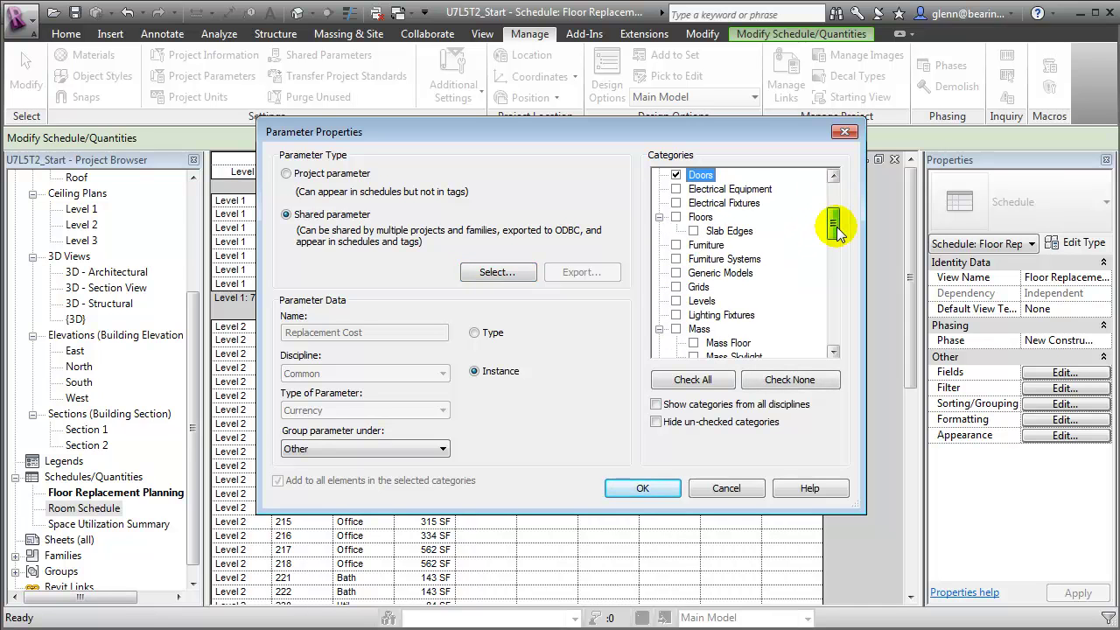
{"action": "left_click", "coordinate": [677, 245]}
{"action": "left_click_drag", "start_coordinate": [831, 225], "coordinate": [834, 332]}
{"action": "left_click", "coordinate": [677, 315]}
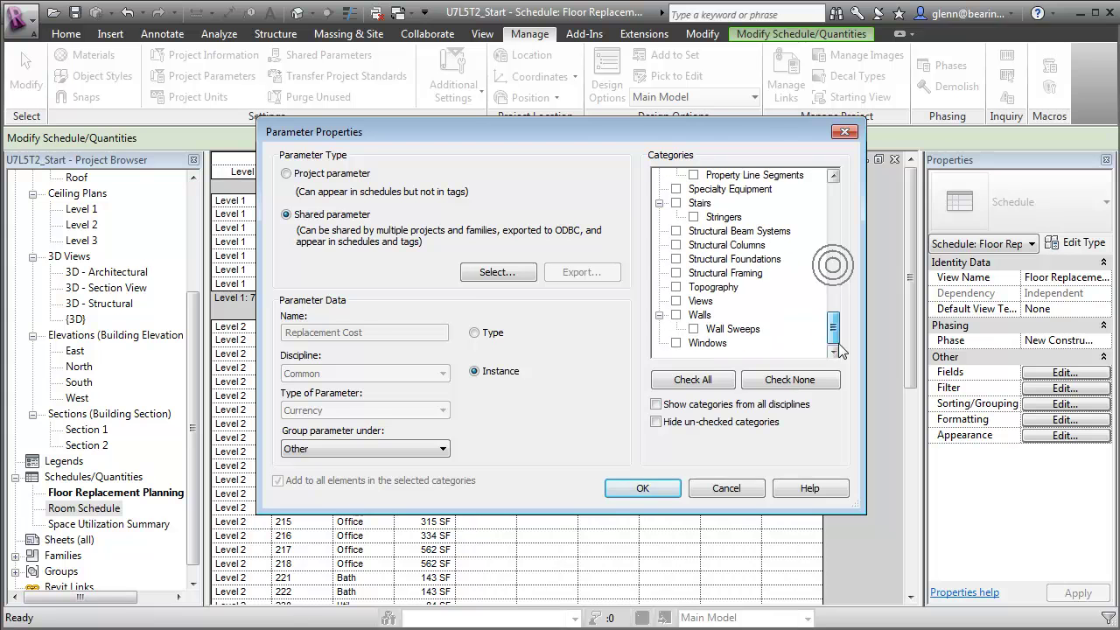
{"action": "left_click", "coordinate": [676, 343]}
{"action": "left_click", "coordinate": [643, 488]}
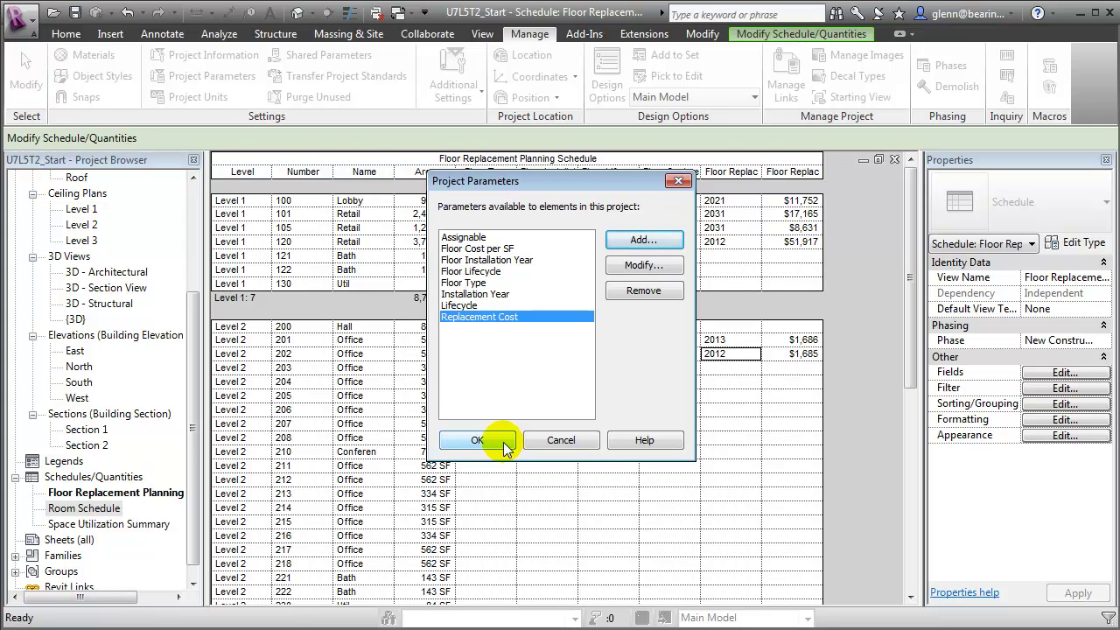
{"action": "left_click", "coordinate": [478, 440]}
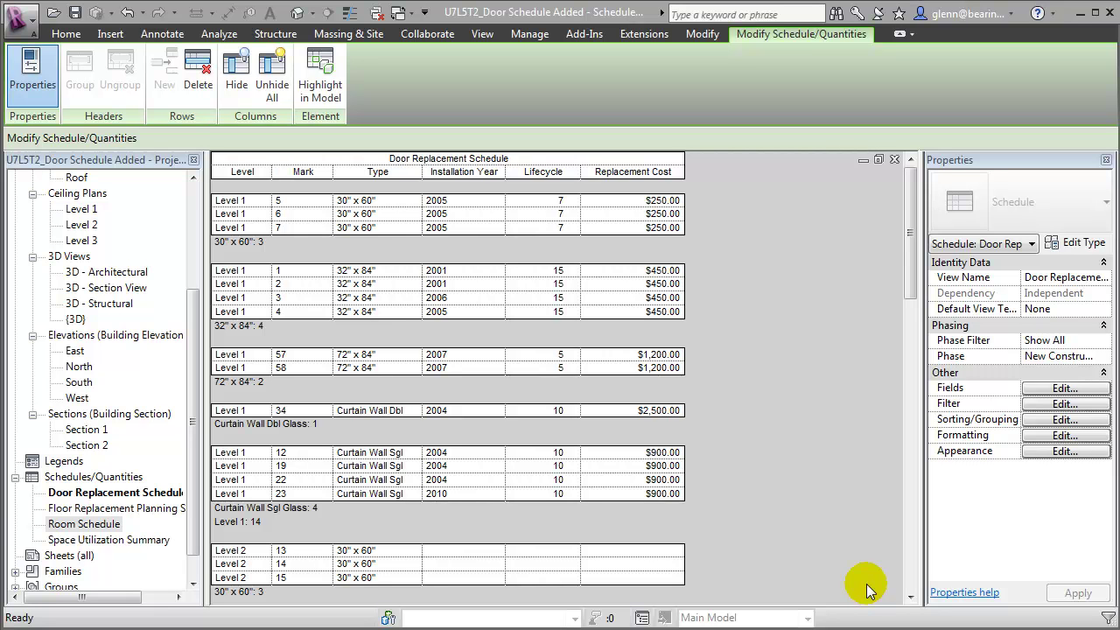
Add an Integer calculated field Replacement Year with formula Installation Year + Lifecycle.
{"action": "left_click", "coordinate": [1064, 389]}
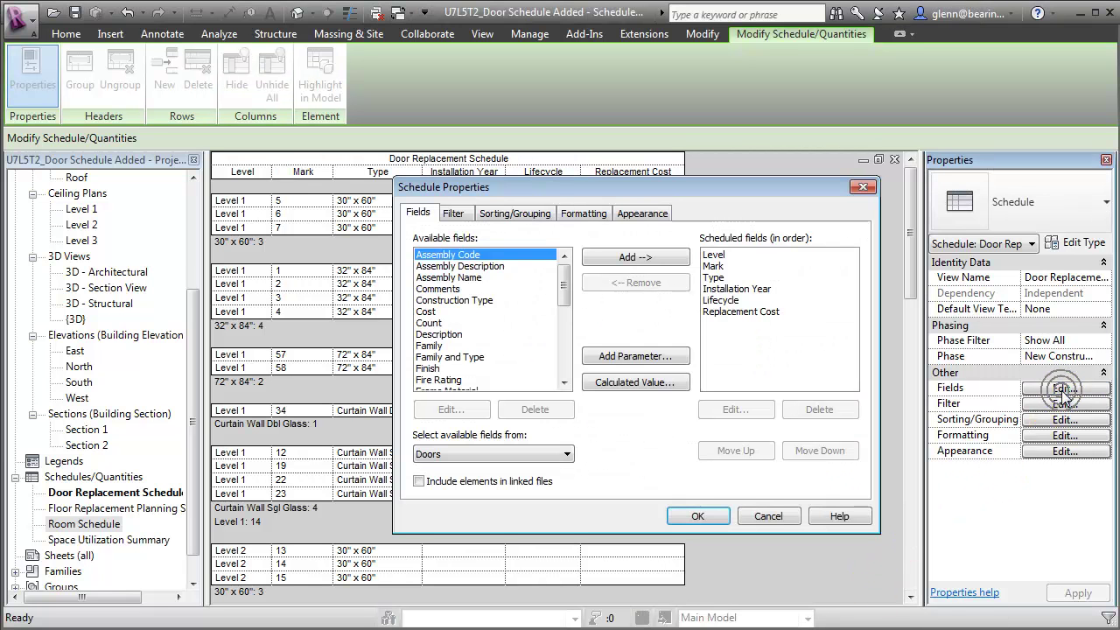
{"action": "left_click", "coordinate": [654, 387]}
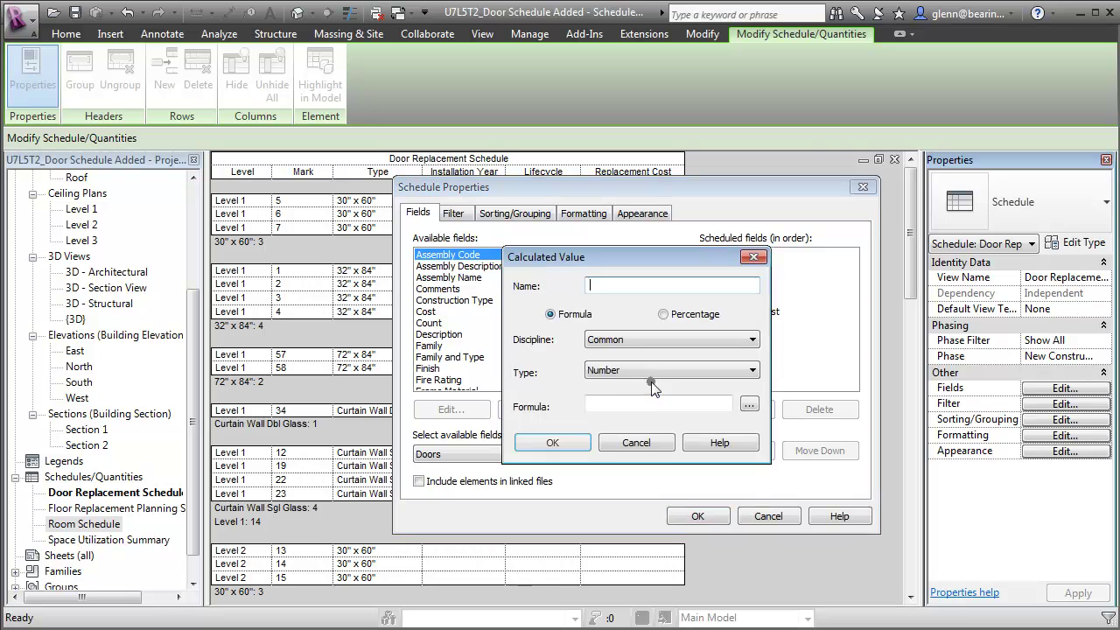
{"action": "type", "text": "Replacement Year"}
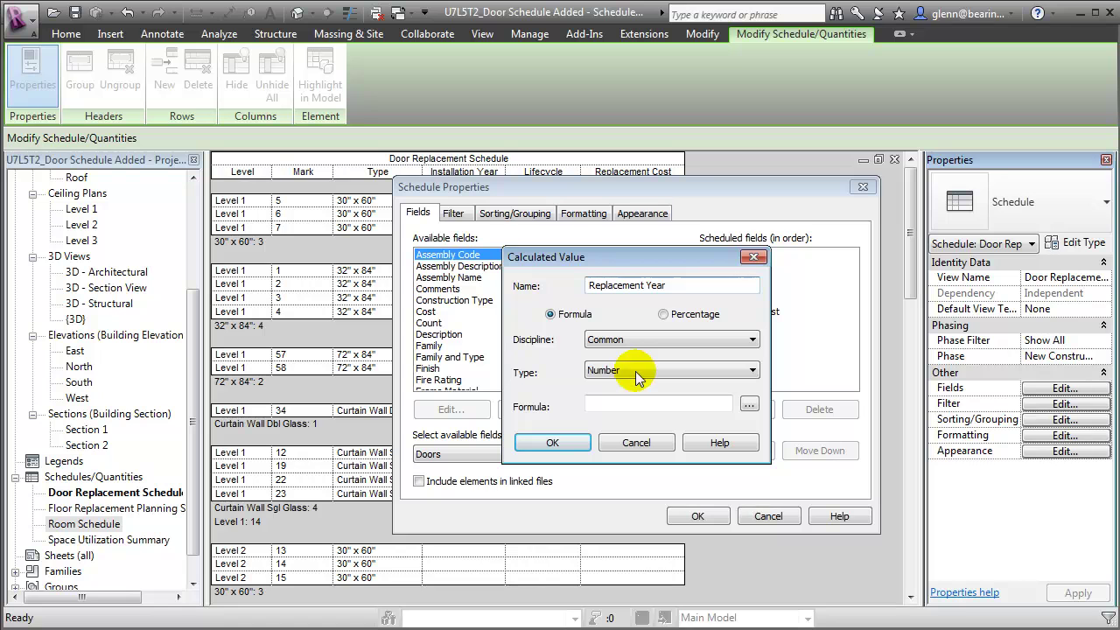
{"action": "left_click", "coordinate": [650, 371]}
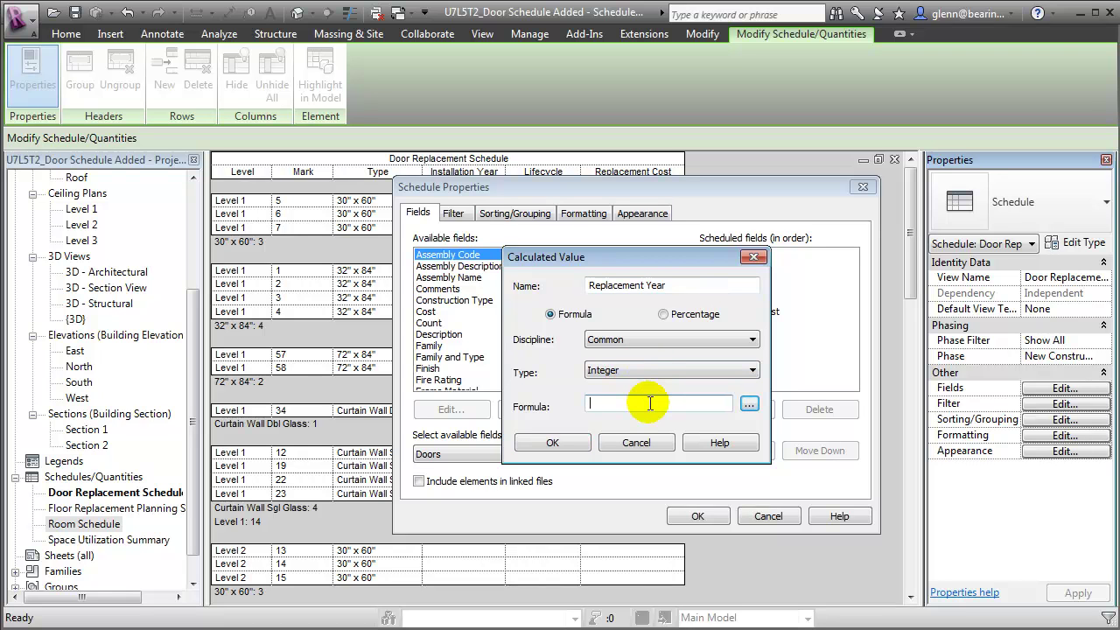
{"action": "left_click", "coordinate": [750, 403]}
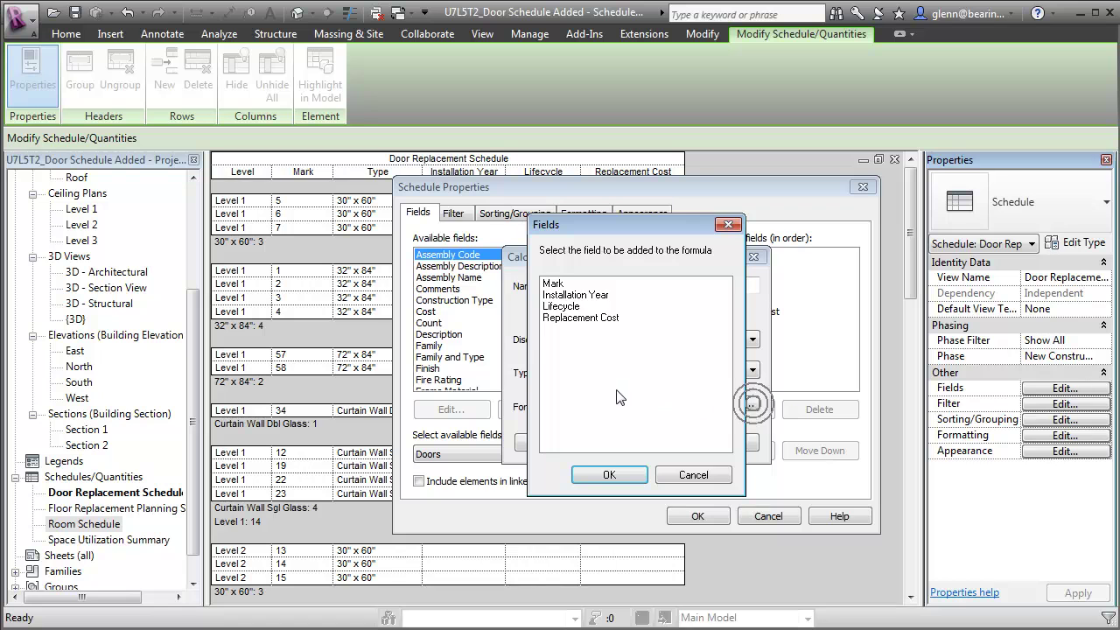
{"action": "left_click", "coordinate": [569, 296]}
{"action": "double_click", "coordinate": [568, 295]}
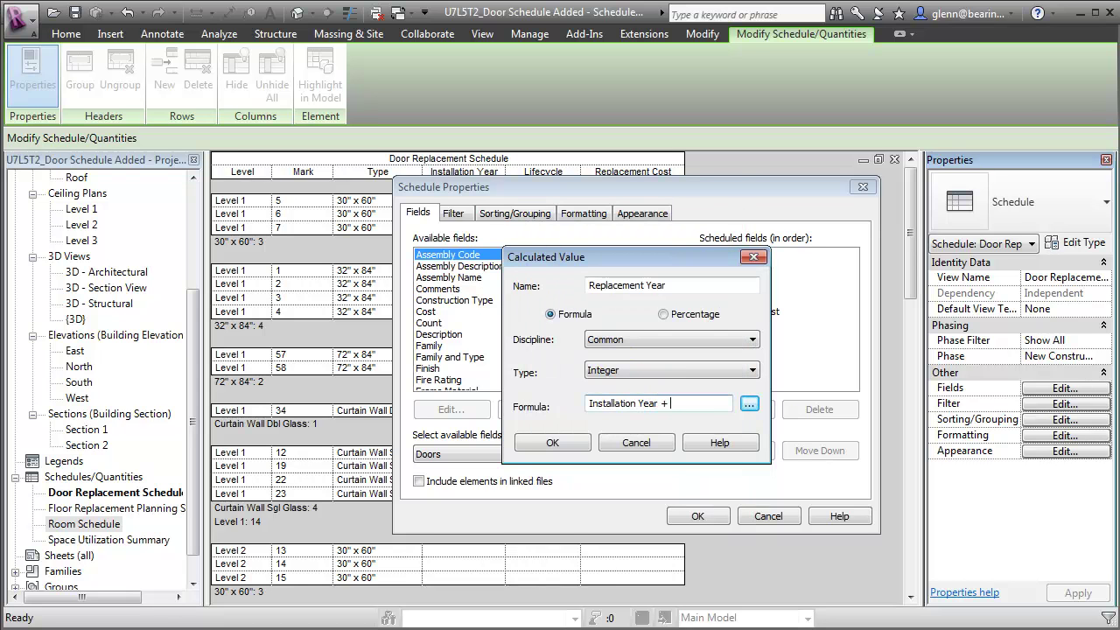
{"action": "left_click", "coordinate": [750, 404]}
{"action": "left_click", "coordinate": [567, 308]}
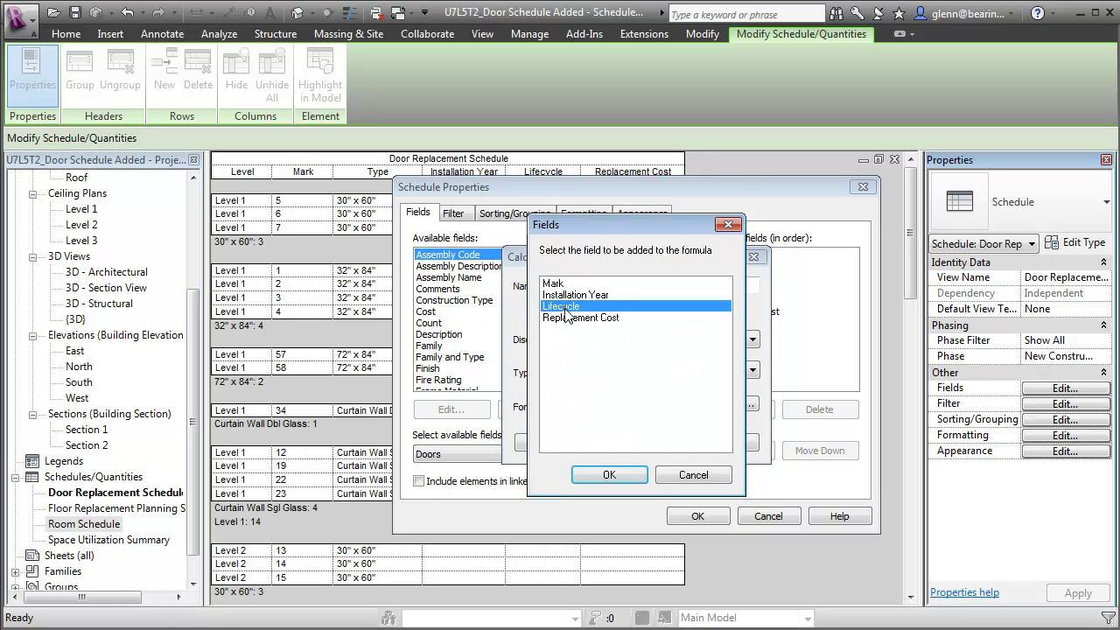
{"action": "left_click", "coordinate": [609, 473]}
{"action": "left_click", "coordinate": [576, 442]}
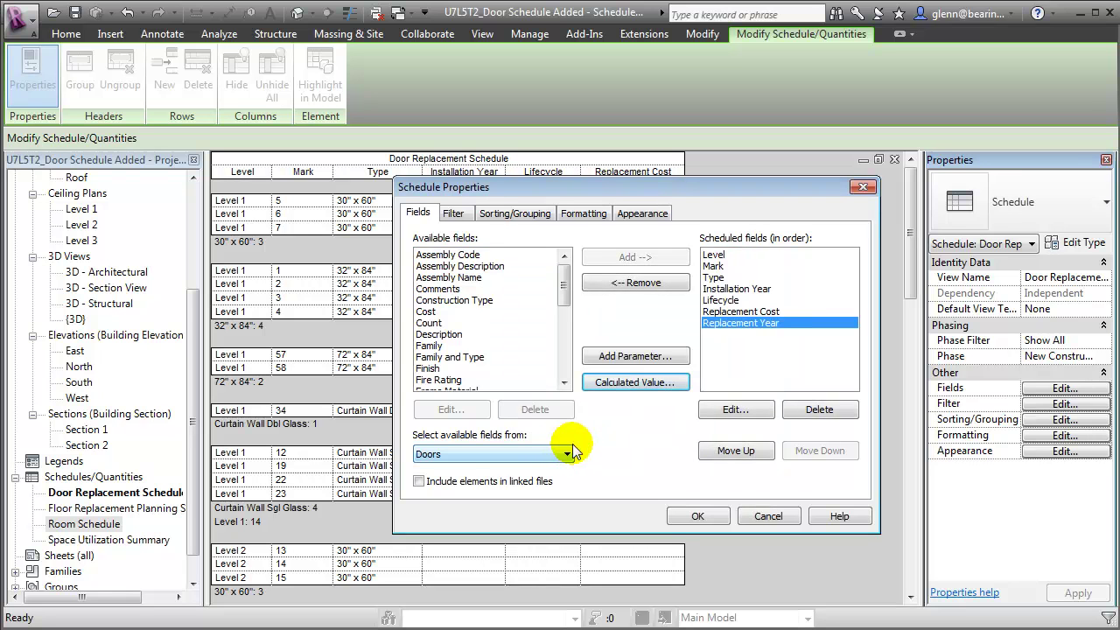
{"action": "left_click", "coordinate": [691, 515]}
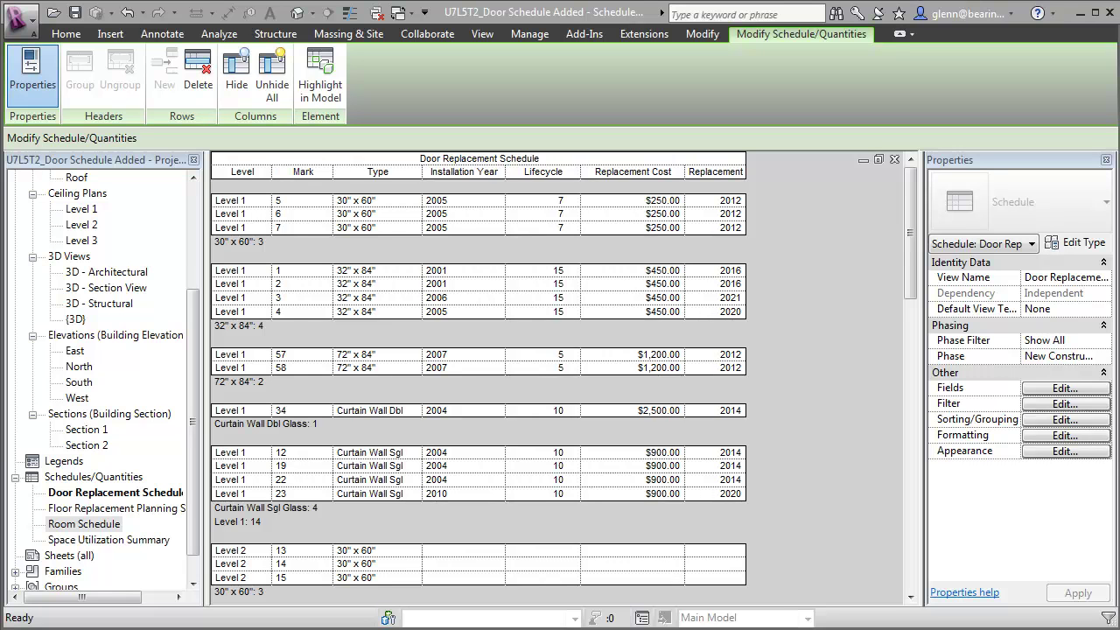
Open the schedule's Formatting settings from the Properties palette.
{"action": "left_click", "coordinate": [1043, 436]}
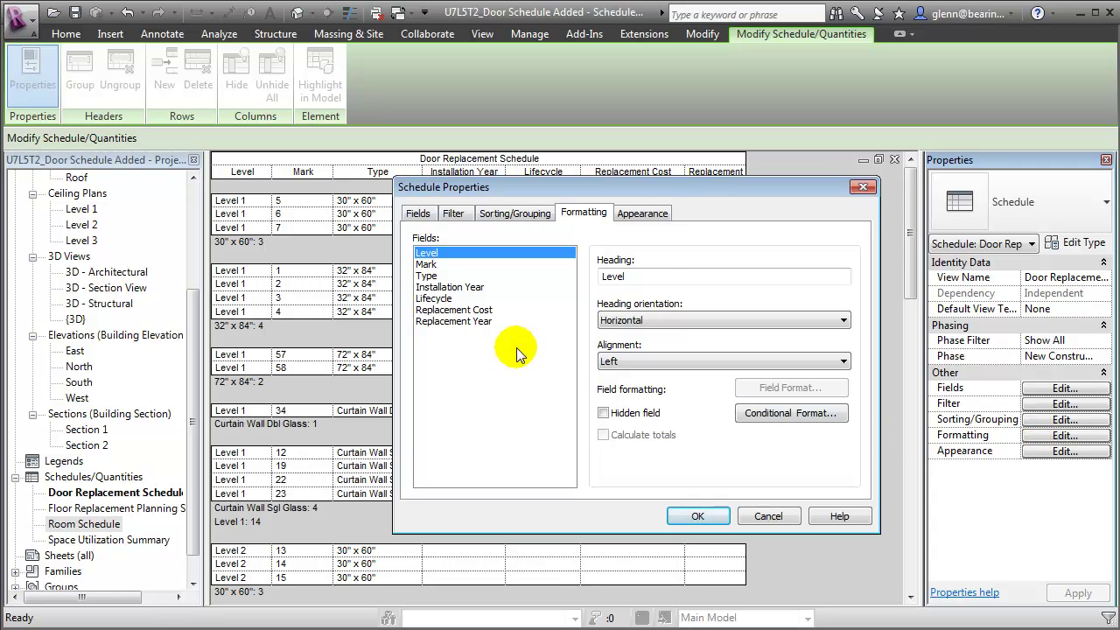
Set a conditional format on Replacement Cost testing Replacement Year less than or equal to 2013.
{"action": "left_click", "coordinate": [471, 311]}
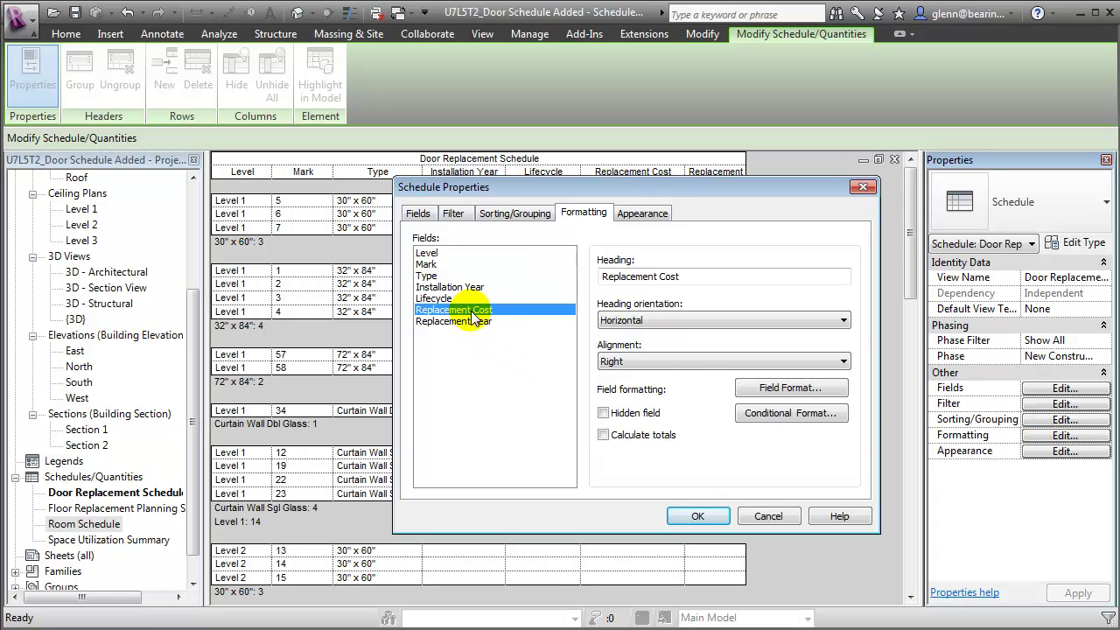
{"action": "left_click", "coordinate": [749, 413]}
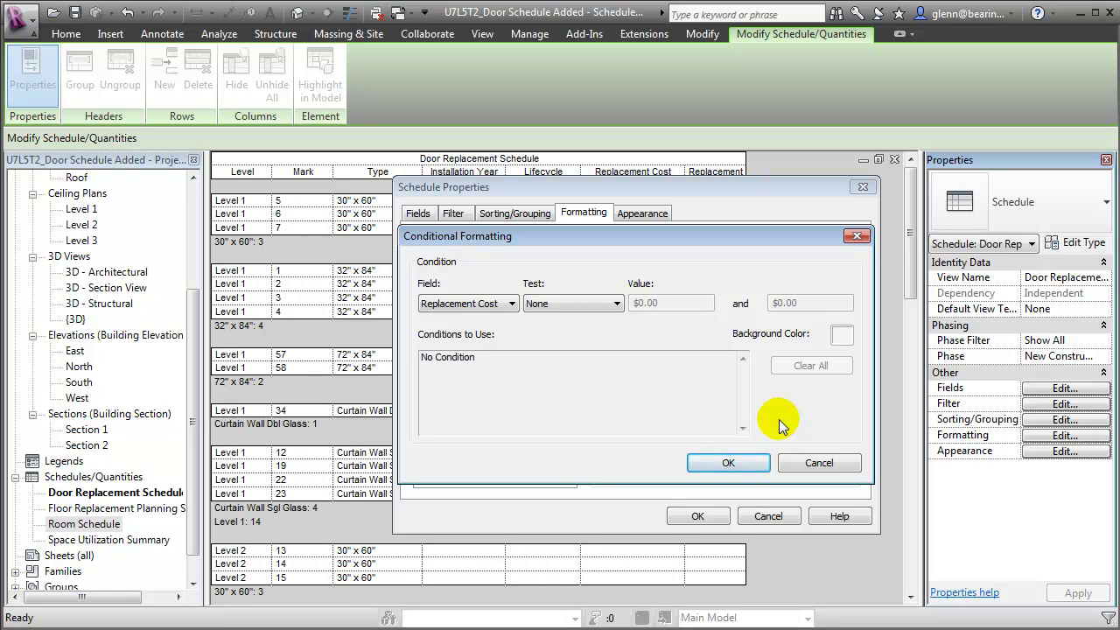
{"action": "left_click", "coordinate": [507, 303]}
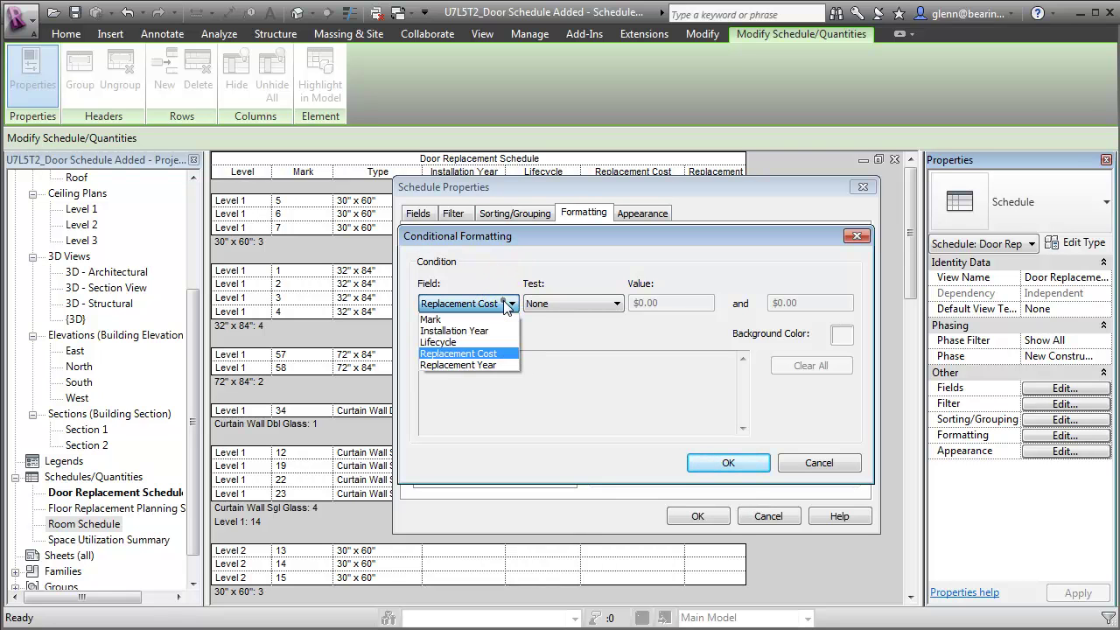
{"action": "left_click", "coordinate": [495, 365]}
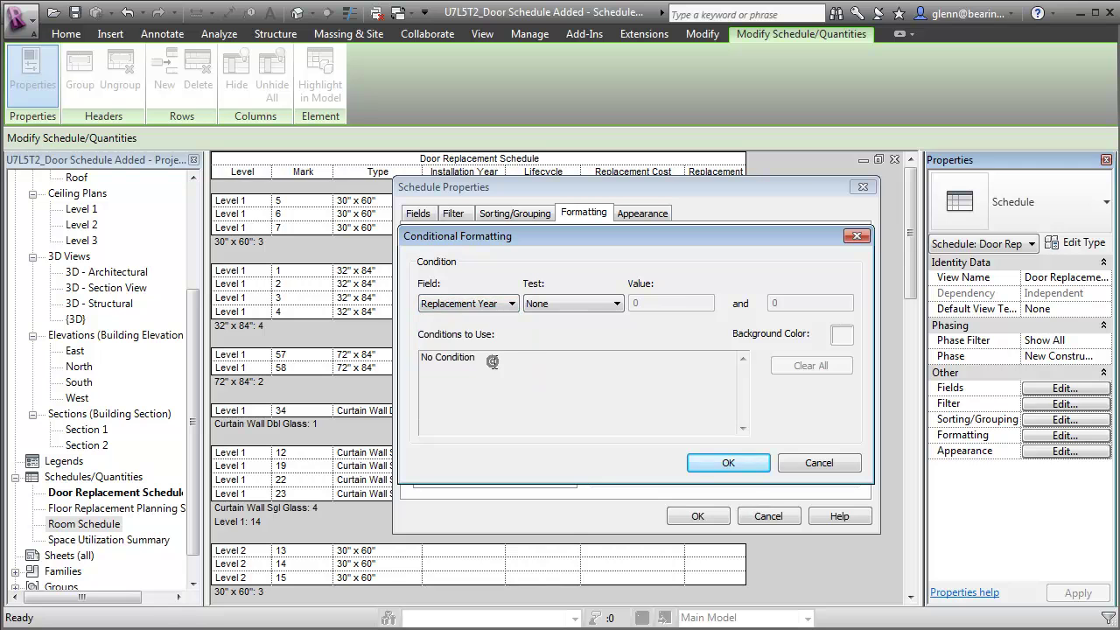
{"action": "left_click", "coordinate": [569, 306]}
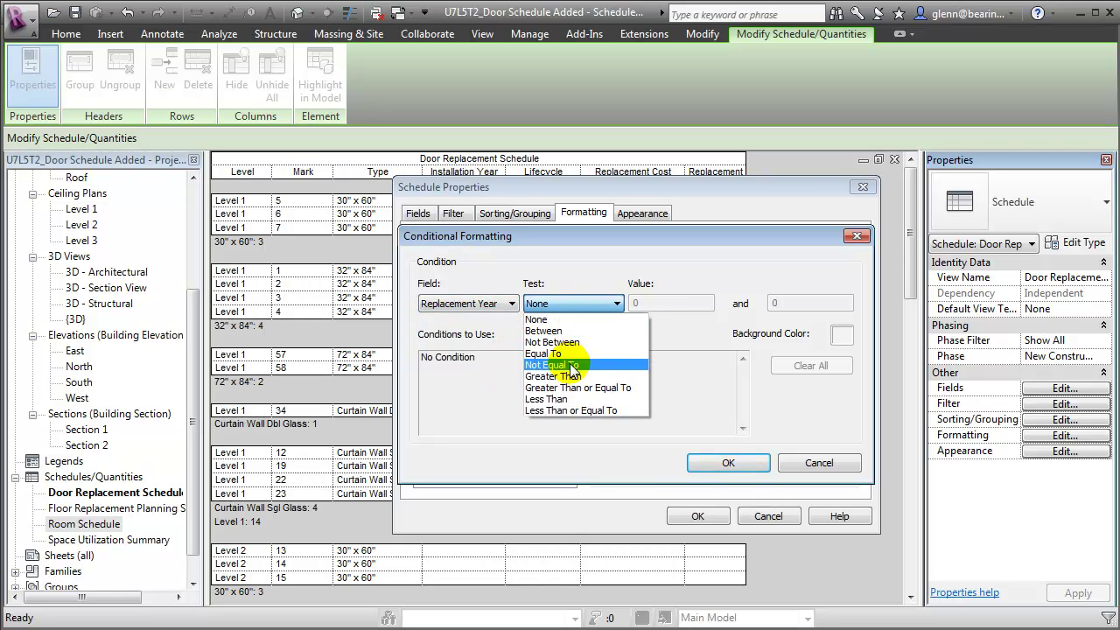
{"action": "left_click", "coordinate": [570, 410]}
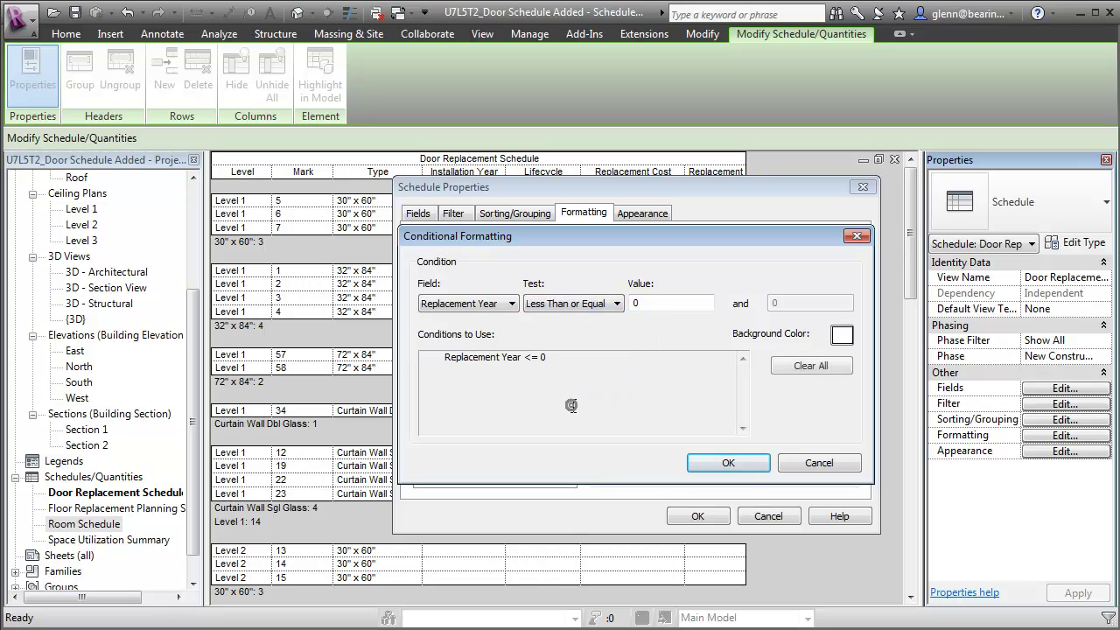
{"action": "double_click", "coordinate": [660, 305]}
{"action": "left_click", "coordinate": [616, 310]}
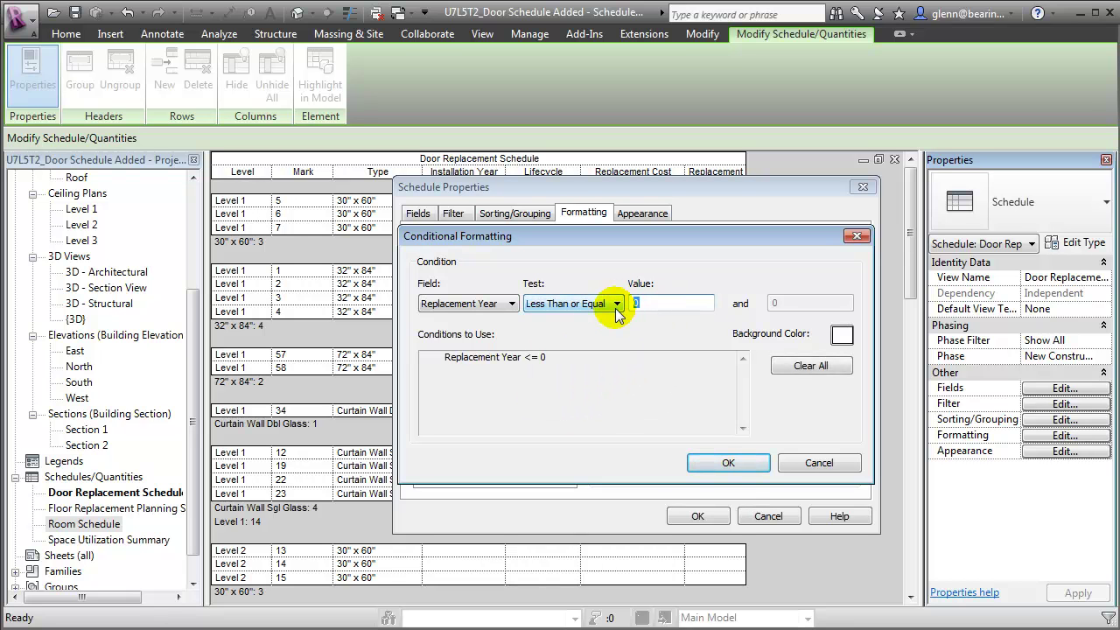
{"action": "type", "text": "2013"}
{"action": "key", "text": "Tab"}
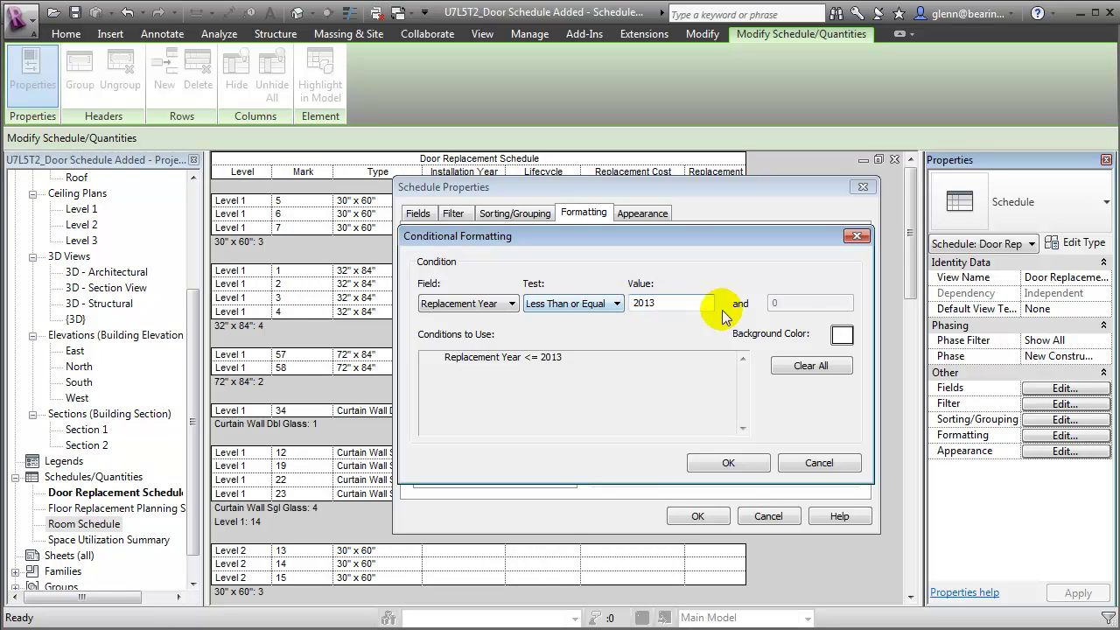
Give matching cells a yellow background and apply the formatting to the schedule.
{"action": "left_click", "coordinate": [841, 336]}
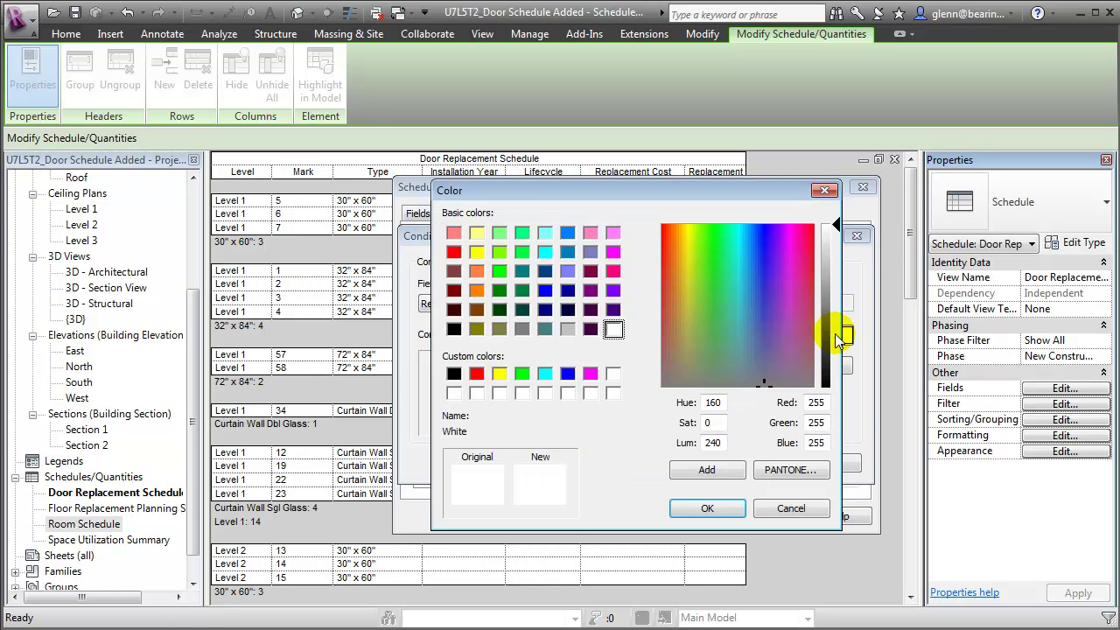
{"action": "left_click", "coordinate": [501, 377]}
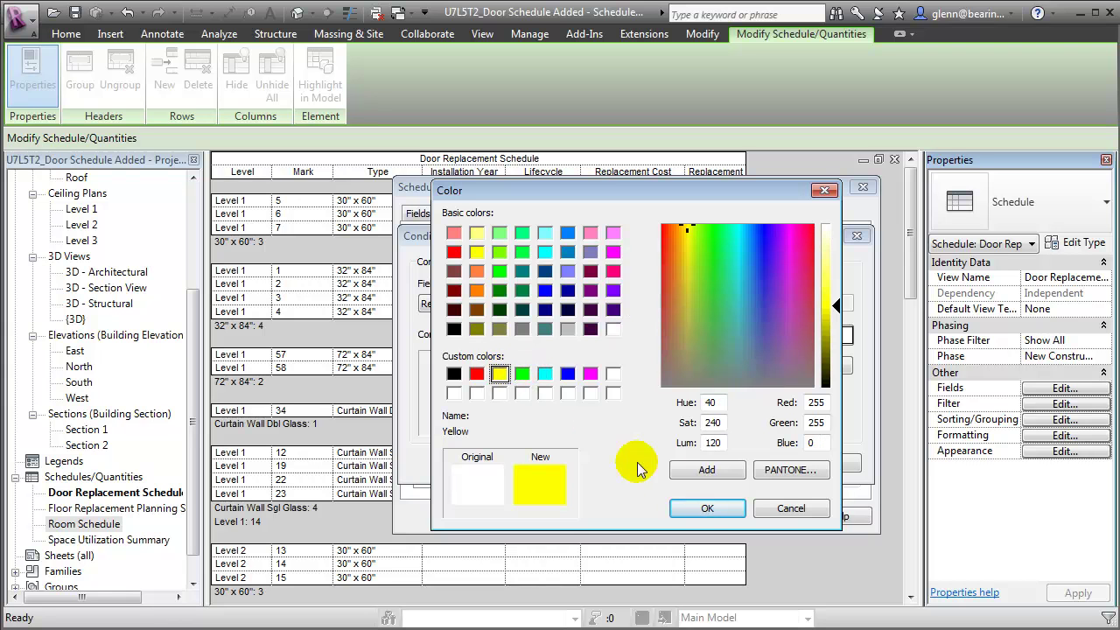
{"action": "left_click", "coordinate": [707, 508]}
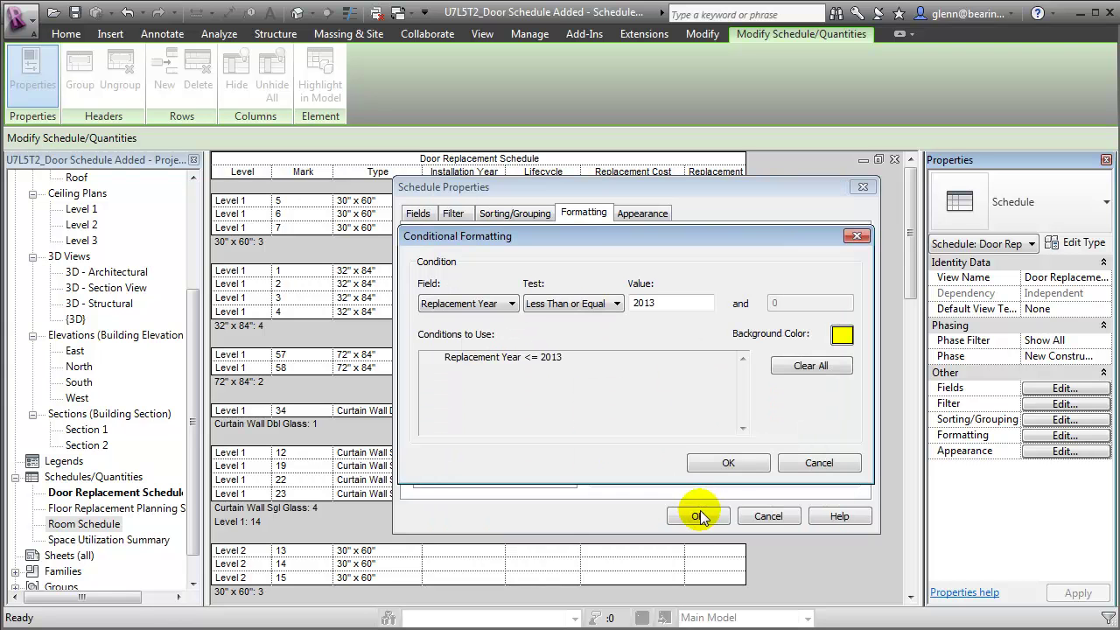
{"action": "left_click", "coordinate": [726, 463]}
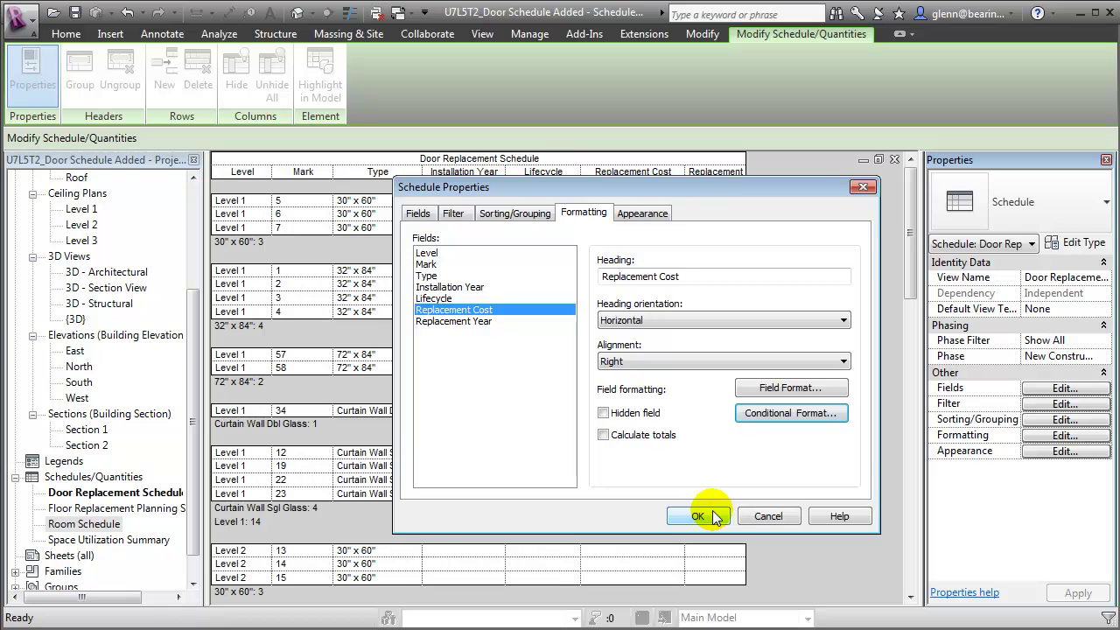
{"action": "left_click", "coordinate": [715, 515]}
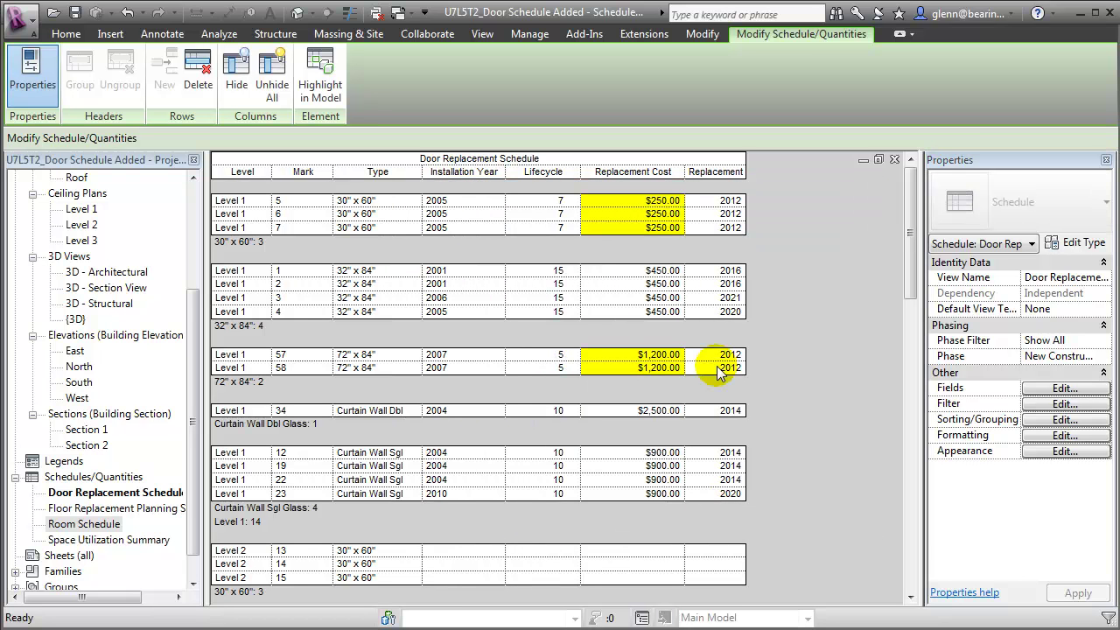